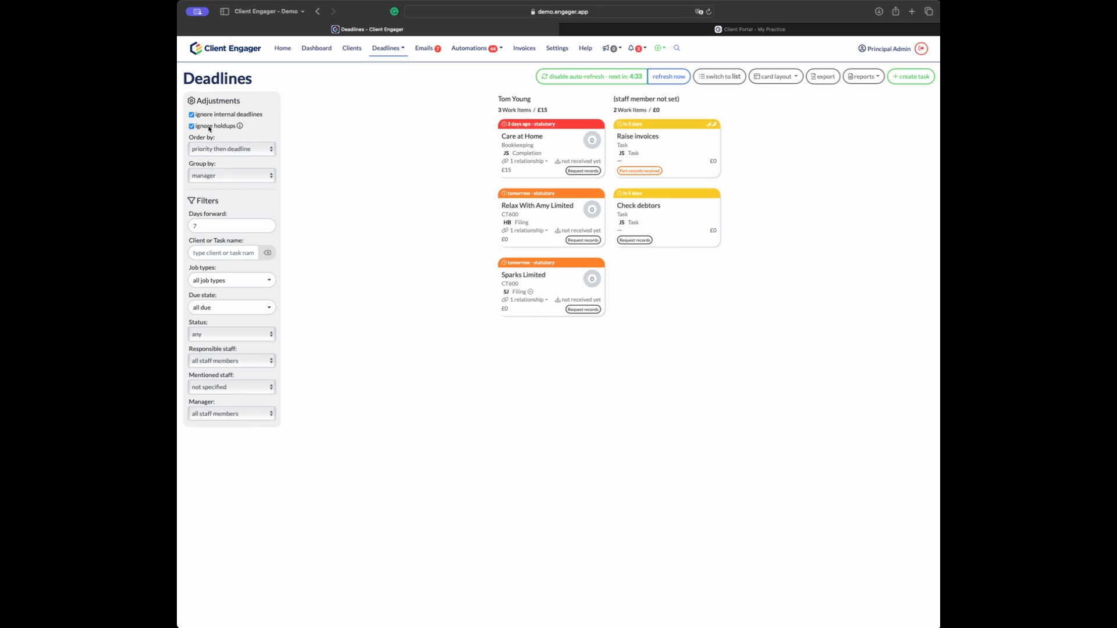
Step: Bring up the Deadlines board covering the next 7 days, grouped by manager
mouse_move(240, 126)
Step: Group the deadline cards by job type, then check the Days forward and mentioned staff filters
click(255, 177)
click(241, 201)
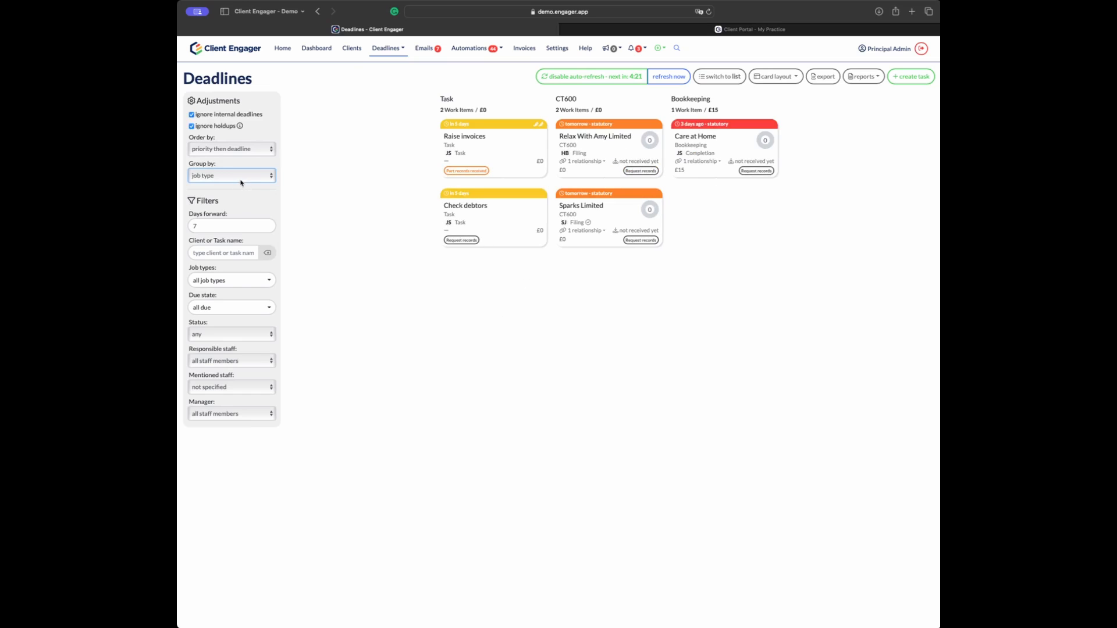
click(219, 225)
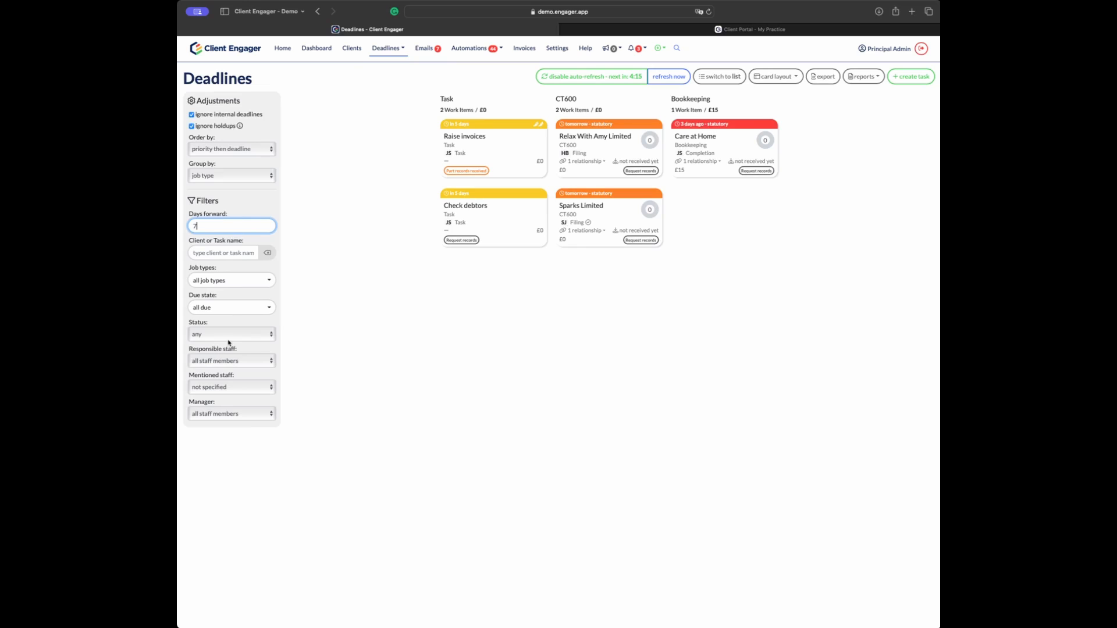
click(215, 389)
click(240, 389)
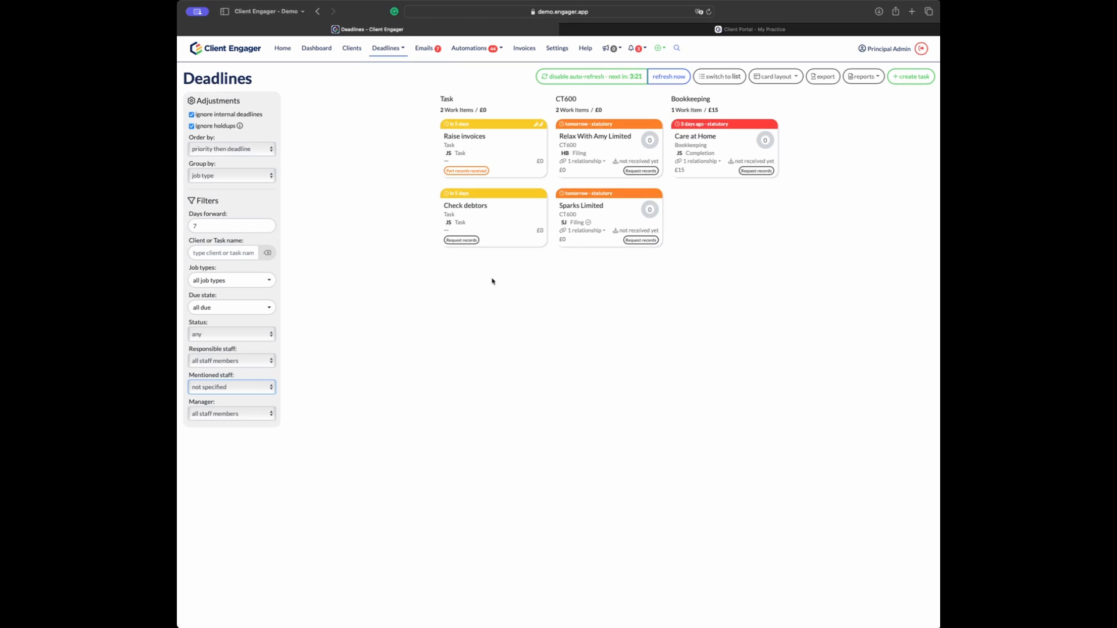
Step: Open the Sparks Limited CT600 job and save a 'Hello' comment on it
click(620, 217)
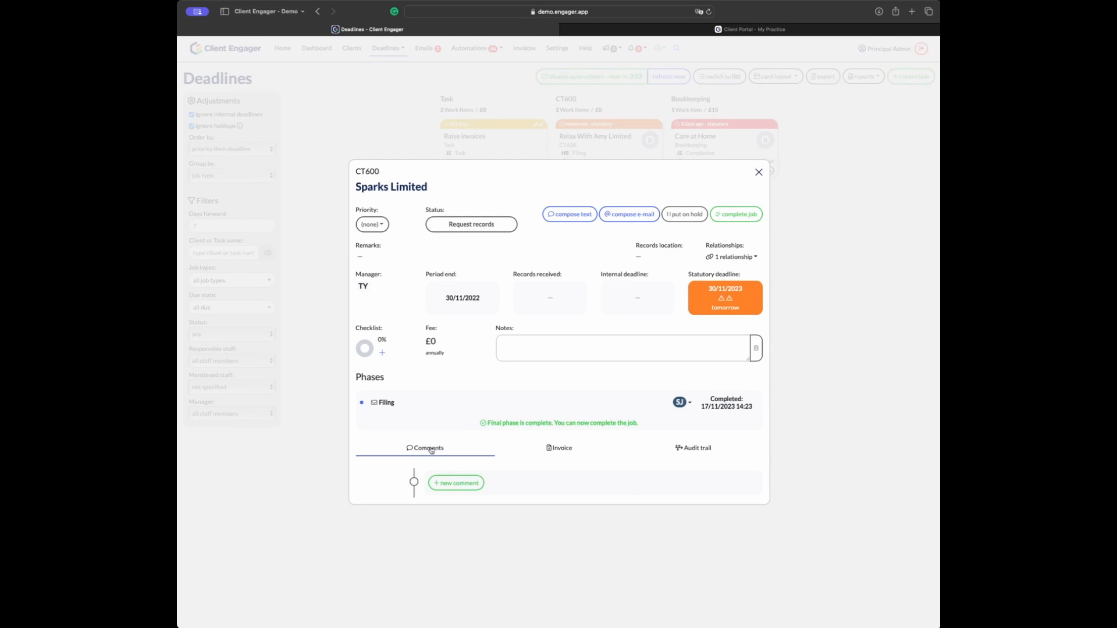
click(456, 483)
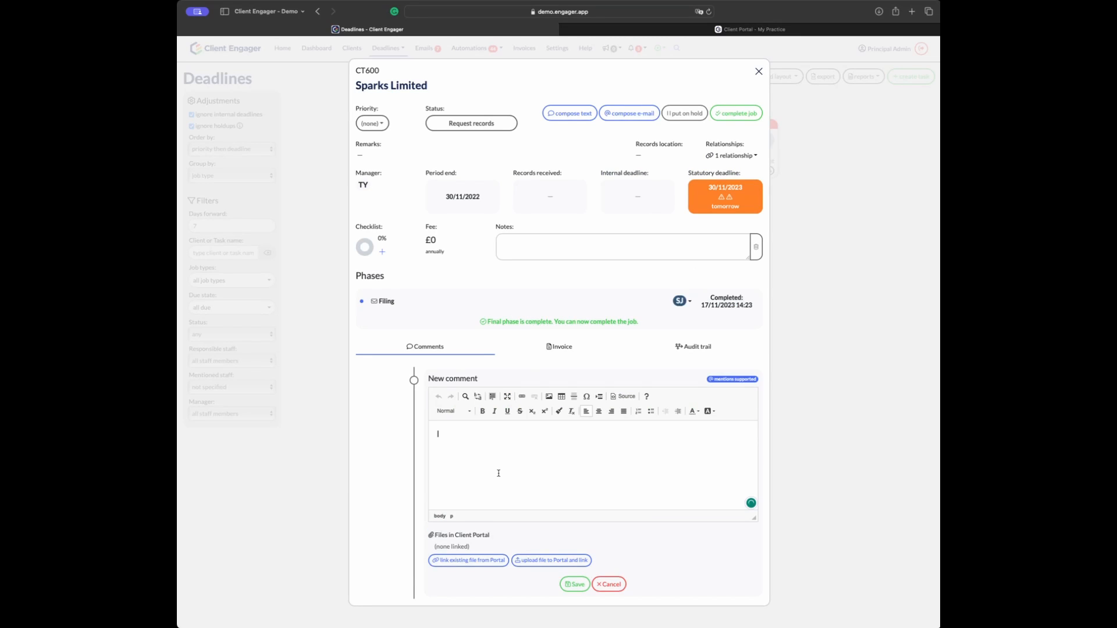
text(Hello)
click(575, 585)
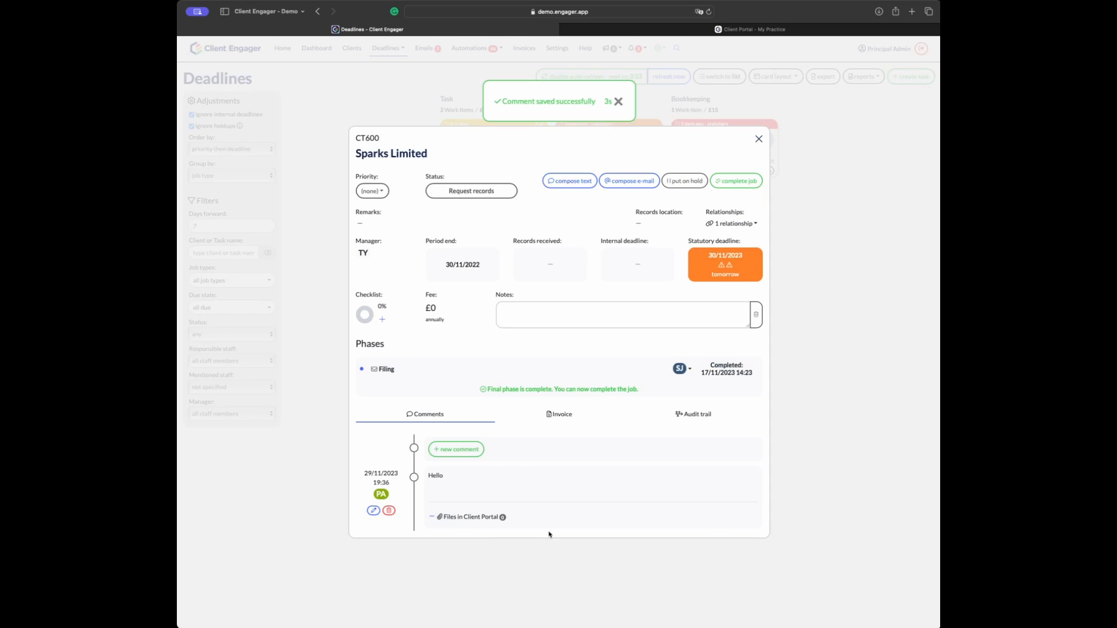
Step: Start a second comment reading 'Hi @' and tag HB in it
click(457, 450)
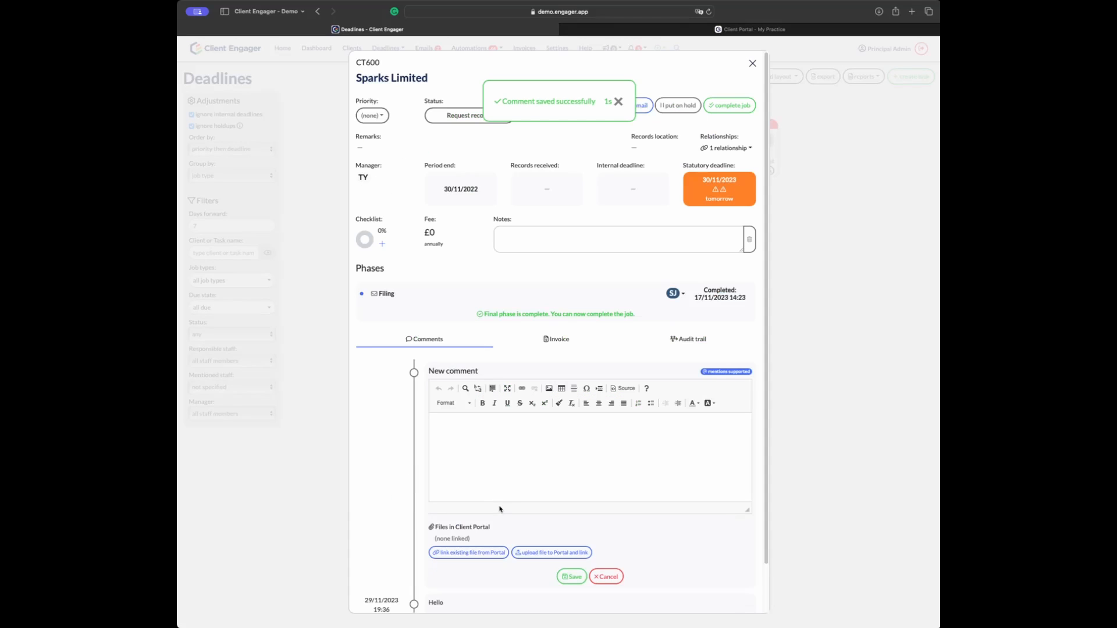
text(Hi @)
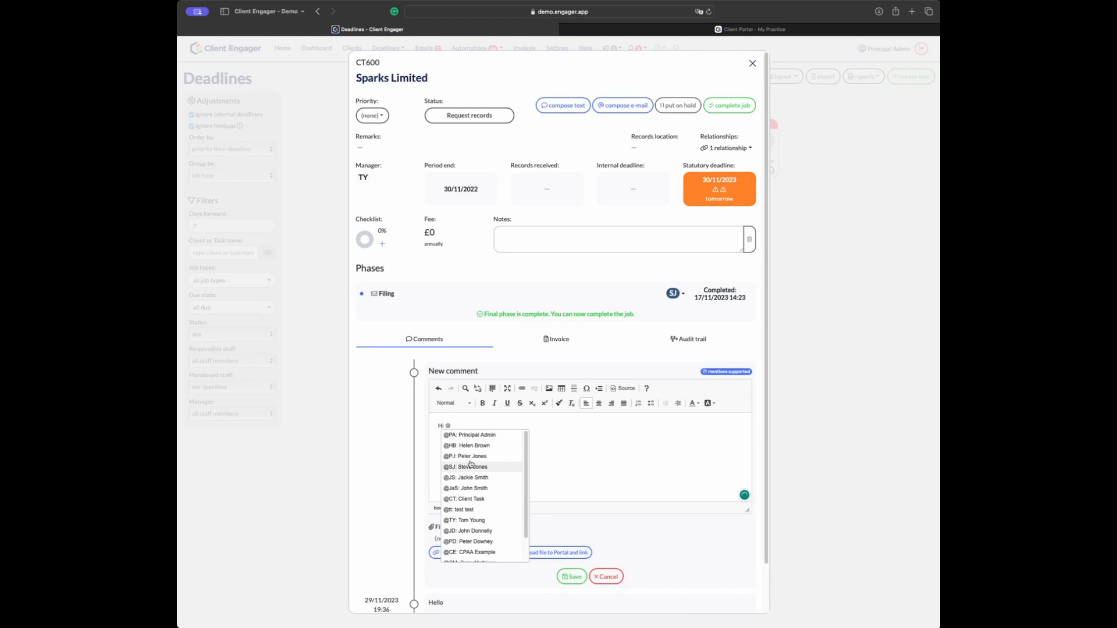
scroll(472, 474, down, 1)
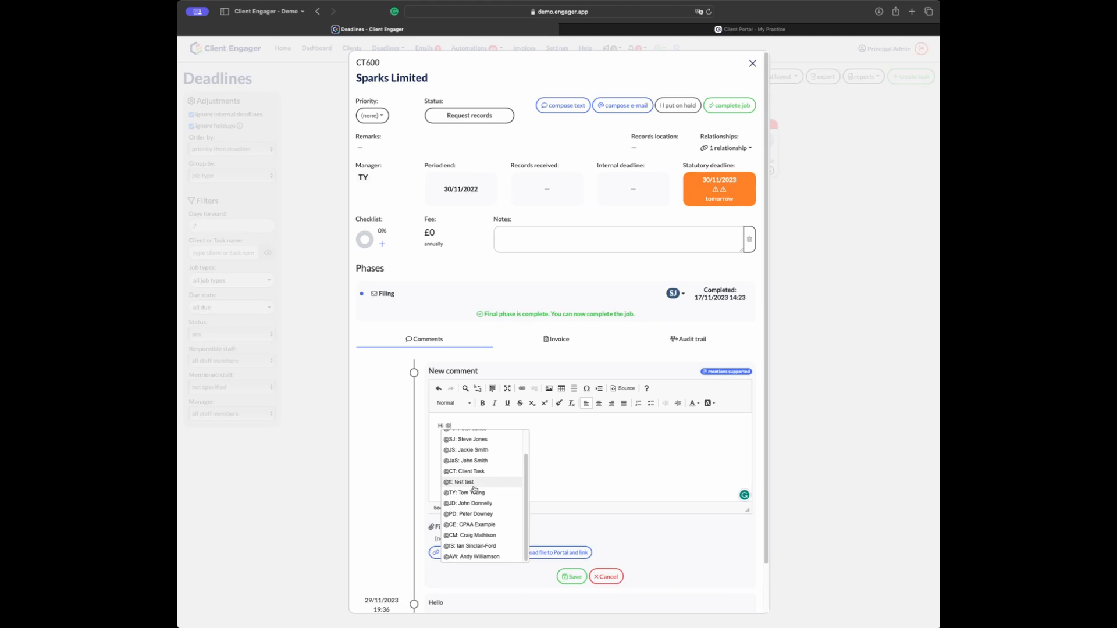
scroll(473, 458, up, 1)
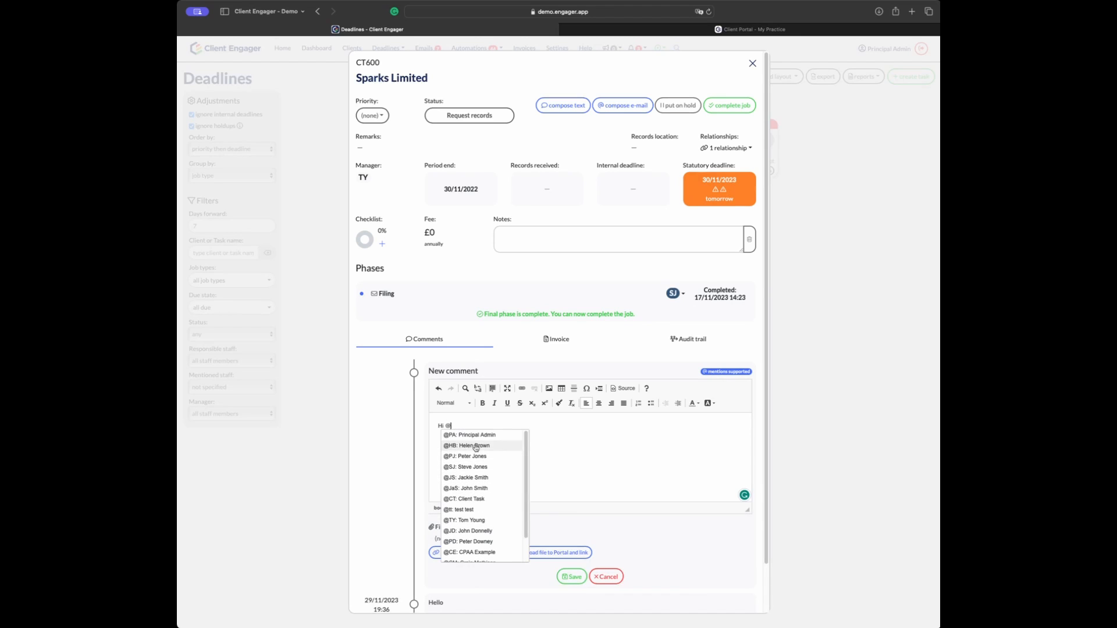
click(470, 445)
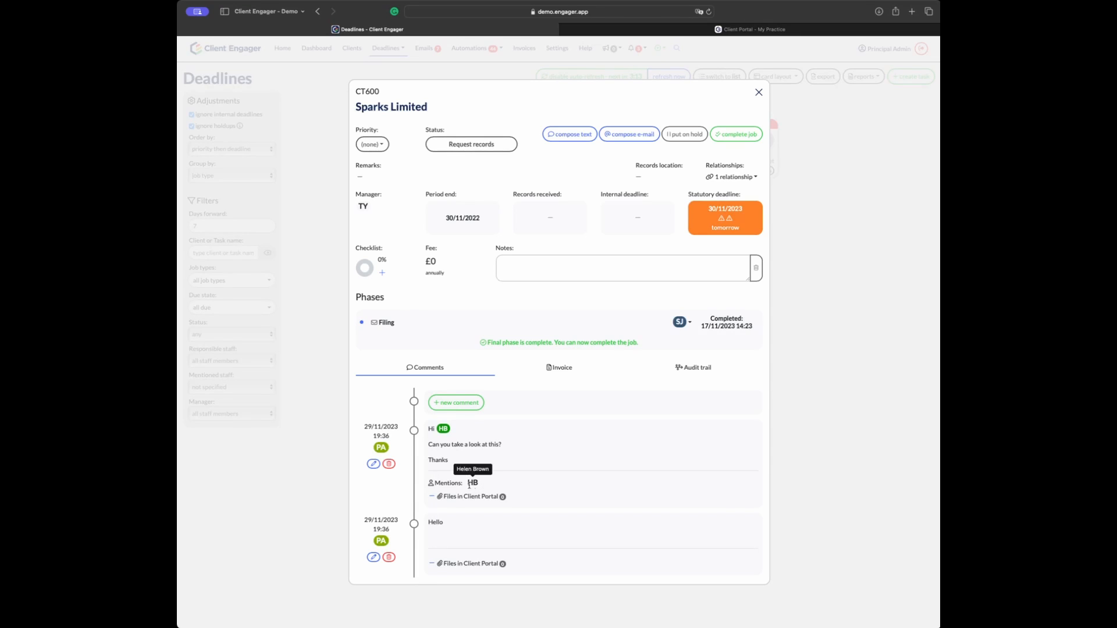
Step: Start a new 'Hi' comment tagging staff members HB, PA and PJ
click(460, 403)
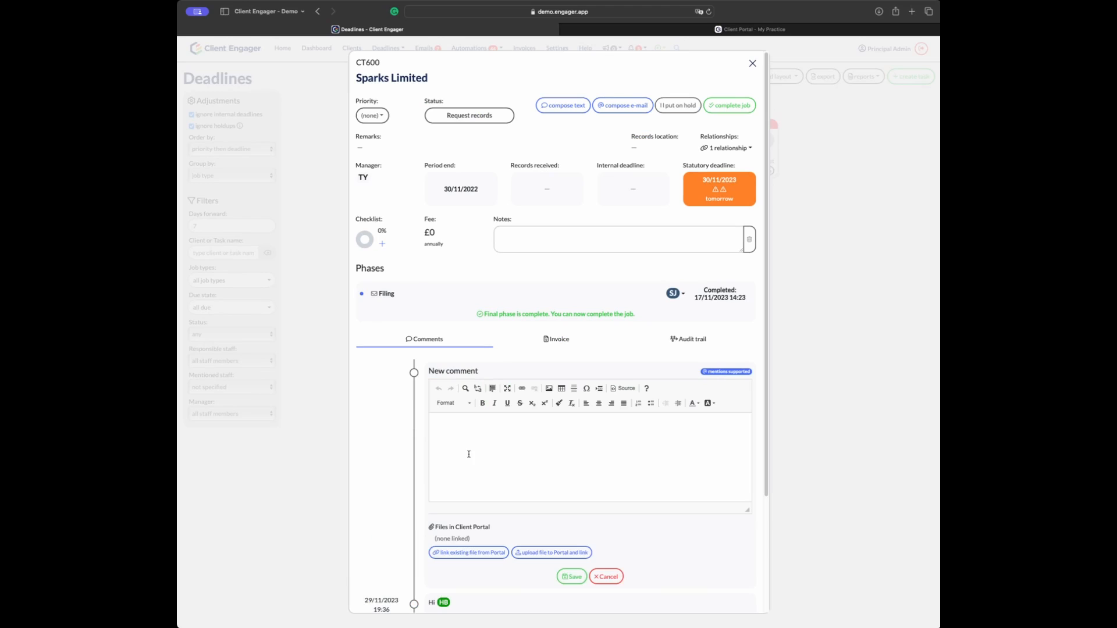
text(Hi @hb)
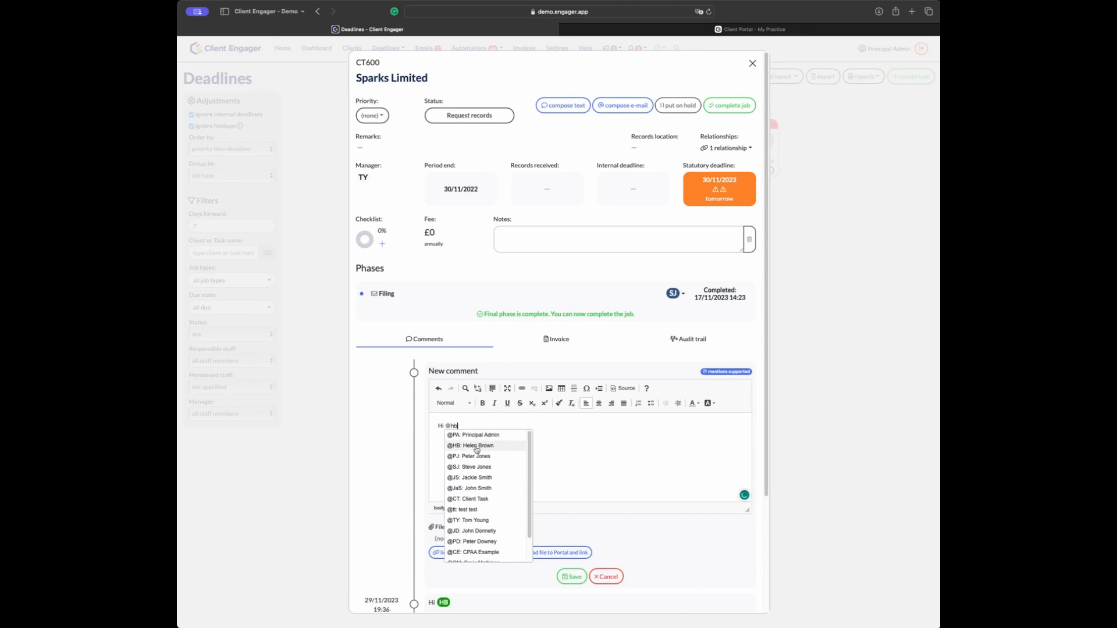
click(477, 446)
text(@PA)
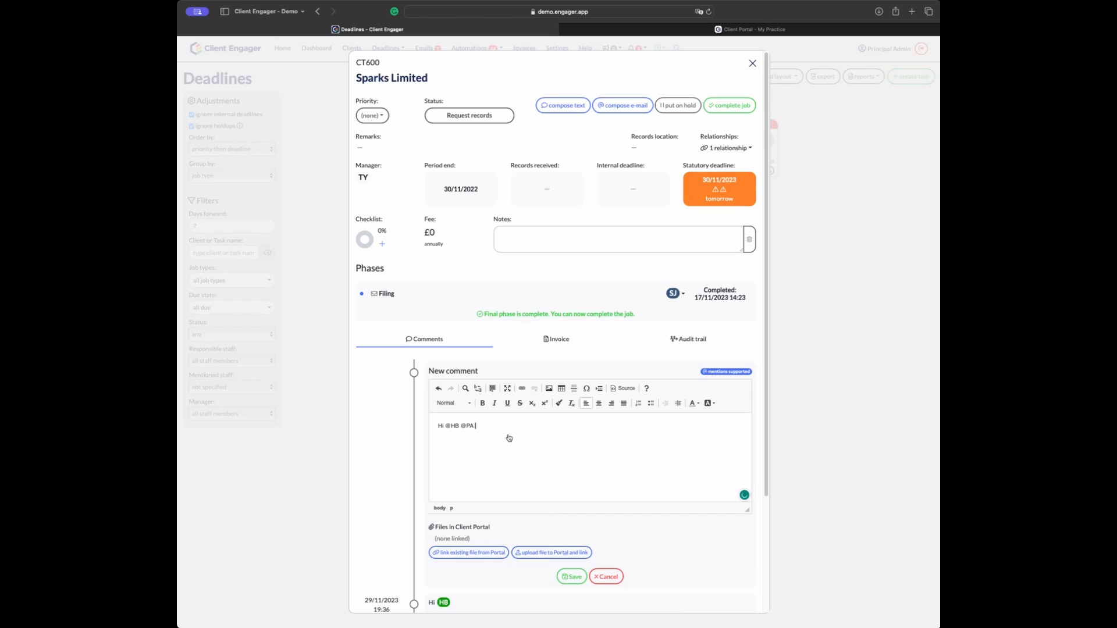
click(507, 434)
text(@s)
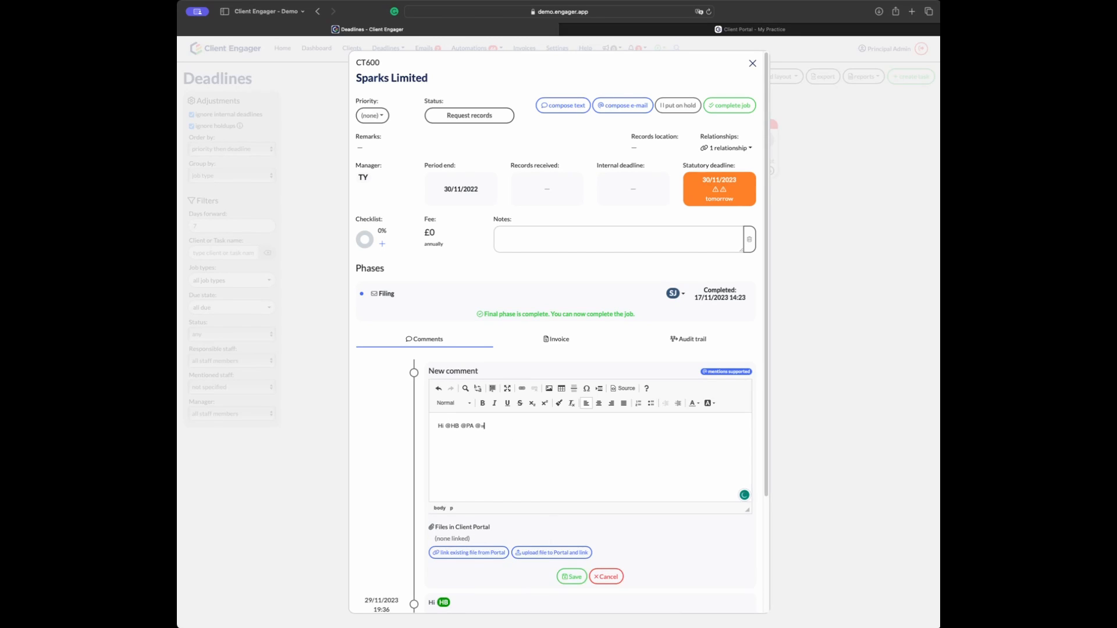
key(BackSpace)
text(@)
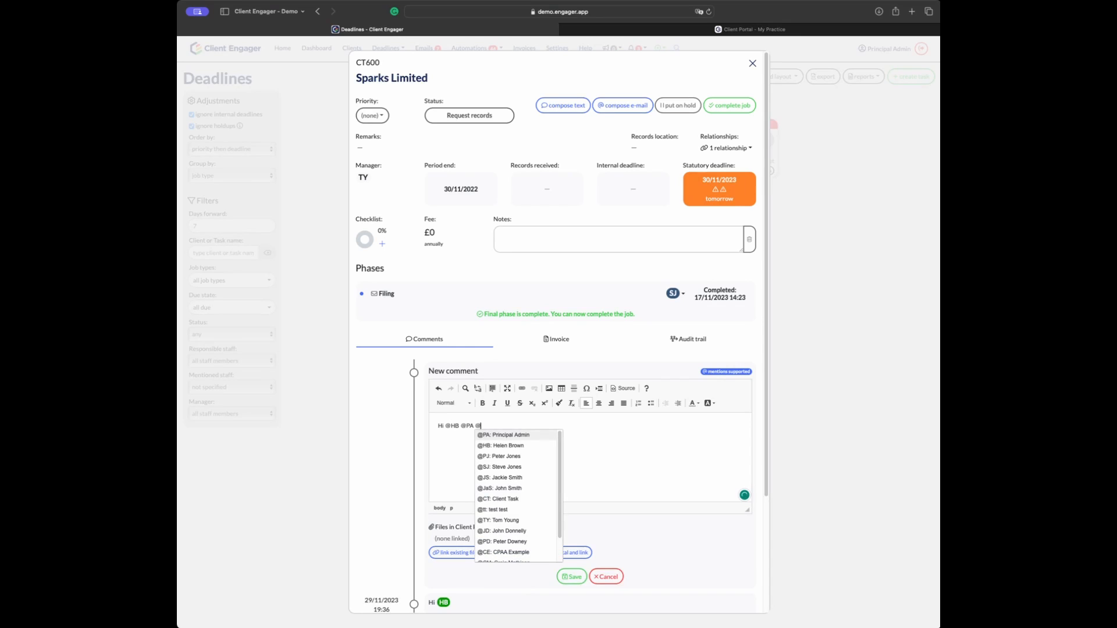
click(511, 459)
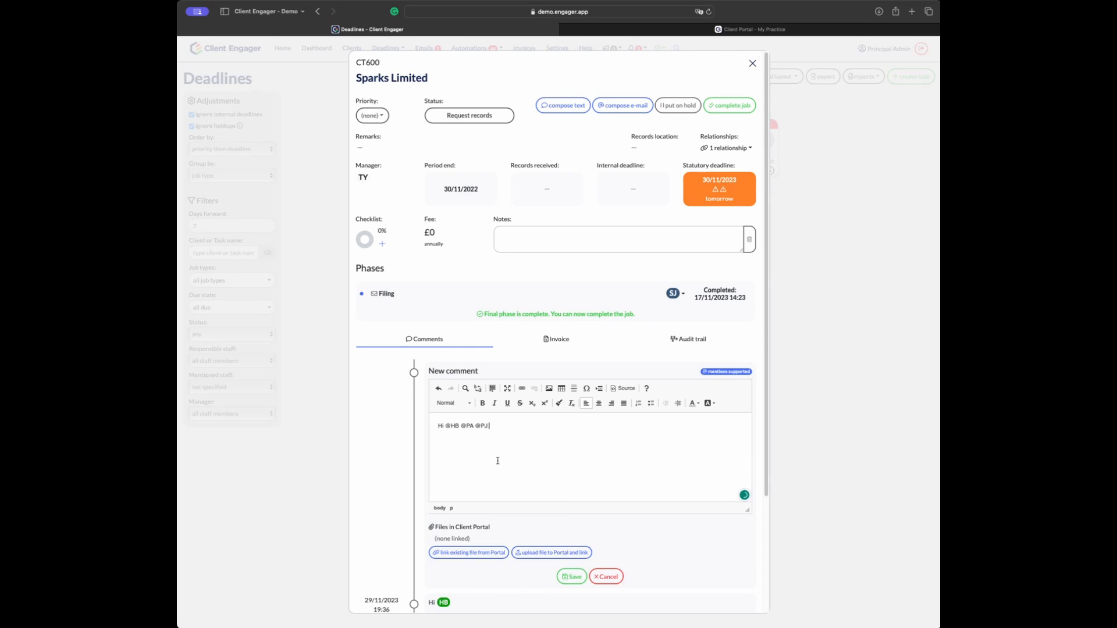
Step: Add 'test message' on a new line, correct its spelling, and save the comment
key(Return)
text(test messgae)
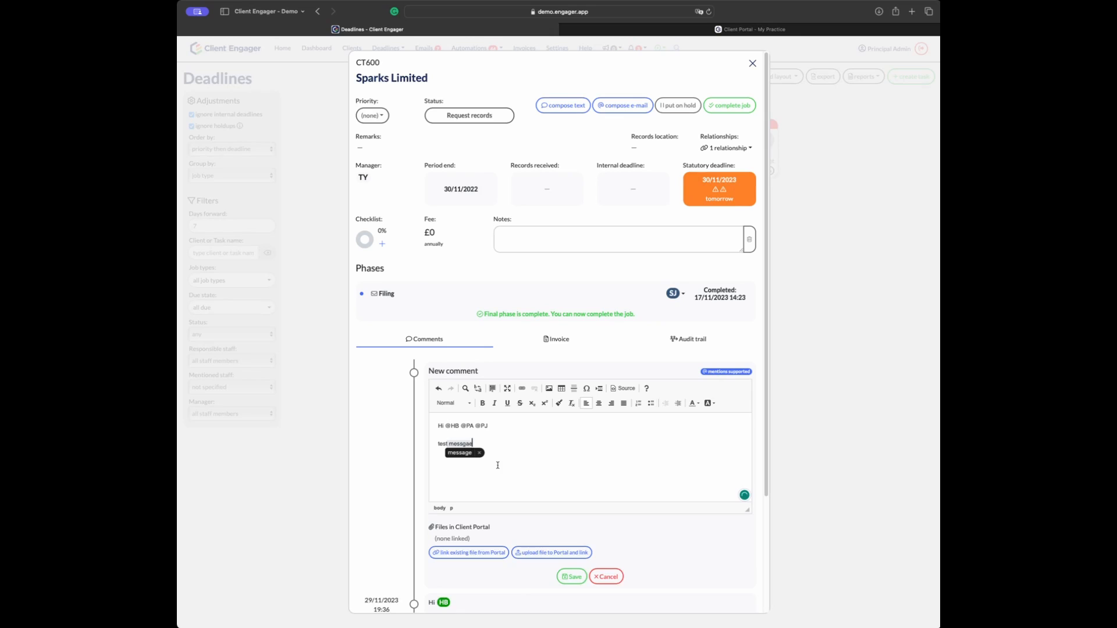
click(460, 452)
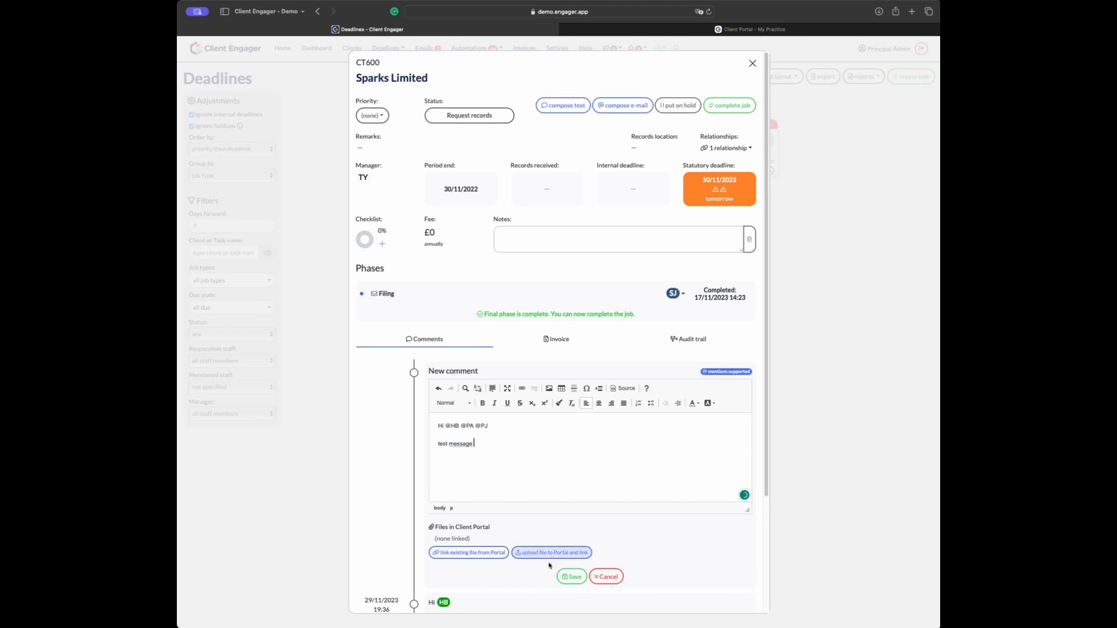
click(572, 578)
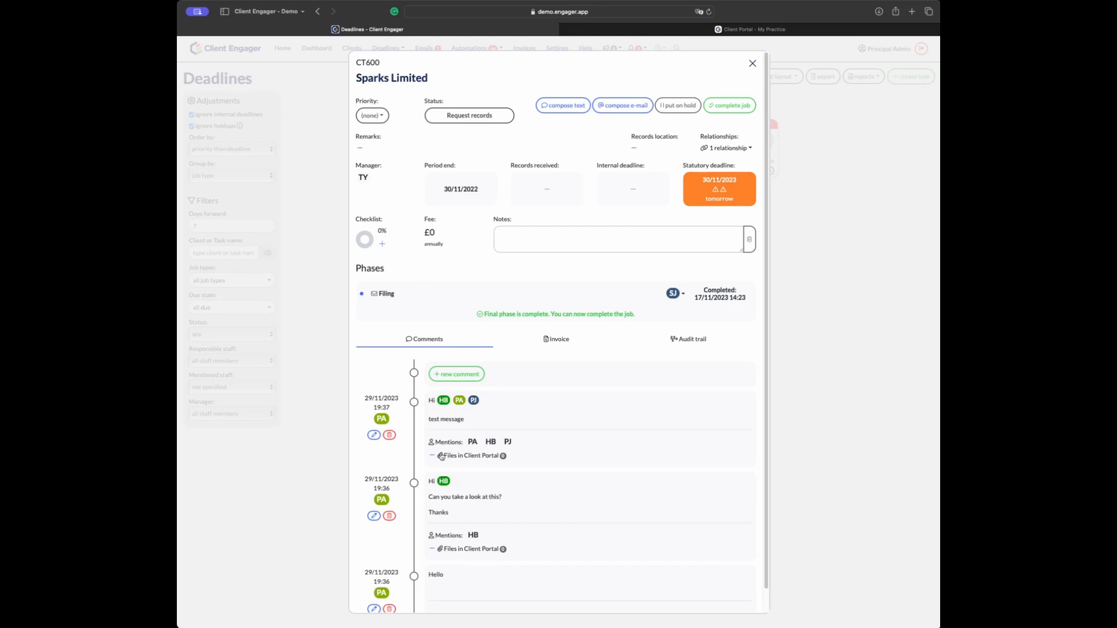
Step: Save a 'File from client' comment linking 1700250756465.jpeg, uploaded to the portal's Archive folder
click(453, 377)
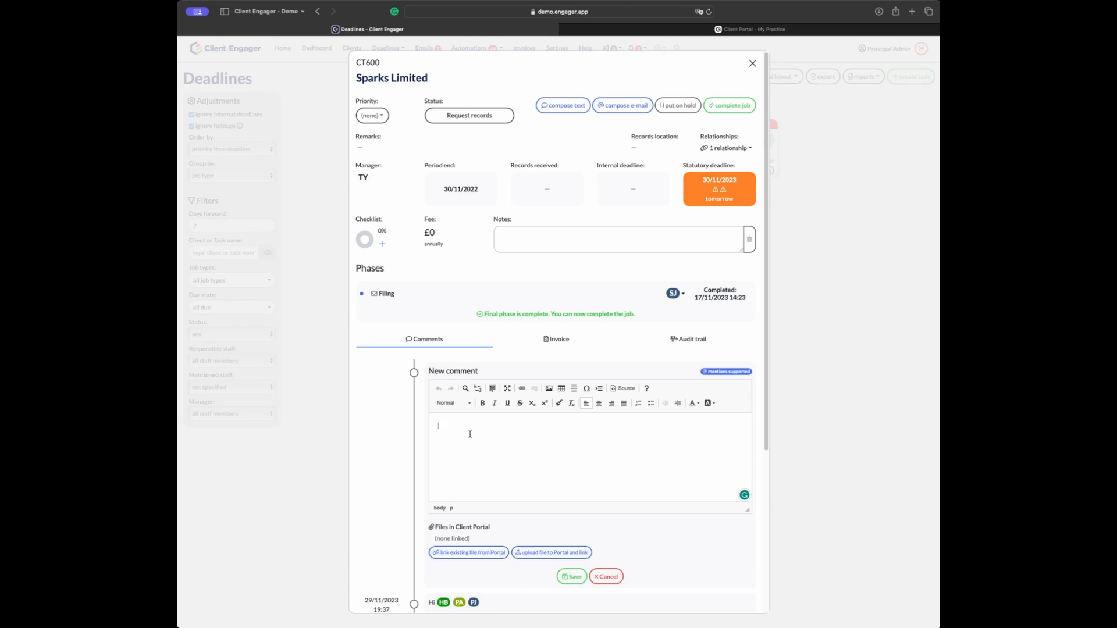
text(File from client)
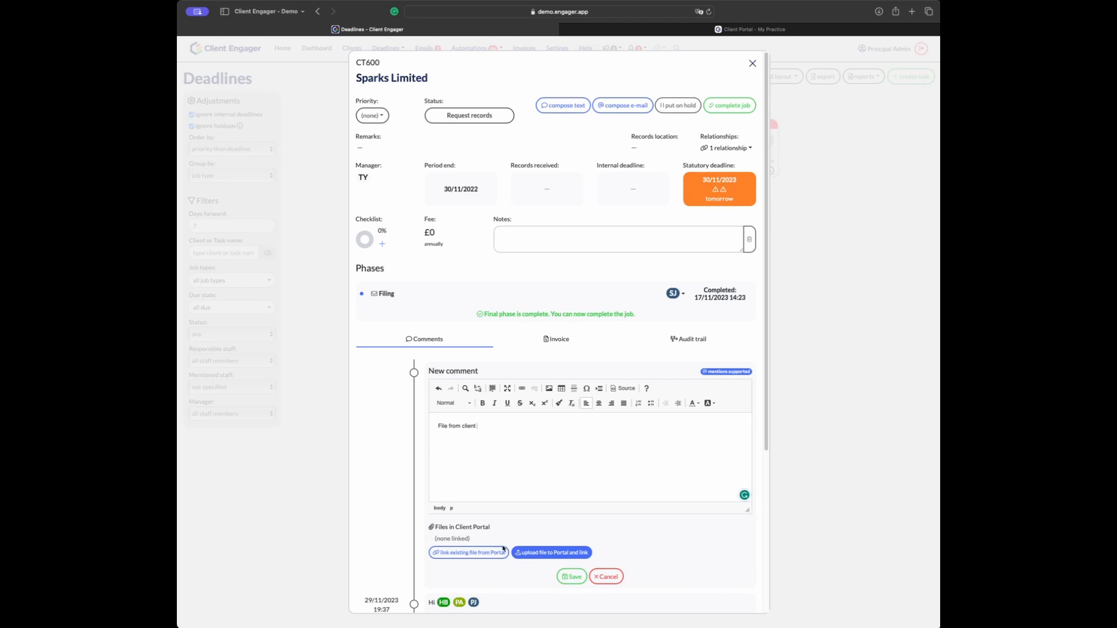
click(537, 553)
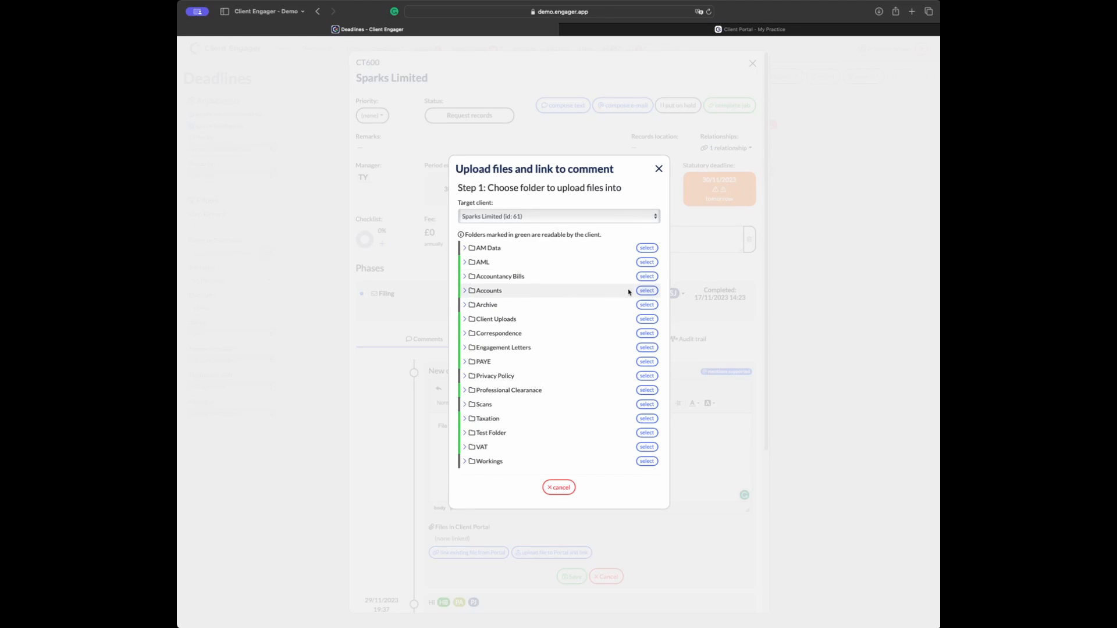
click(648, 306)
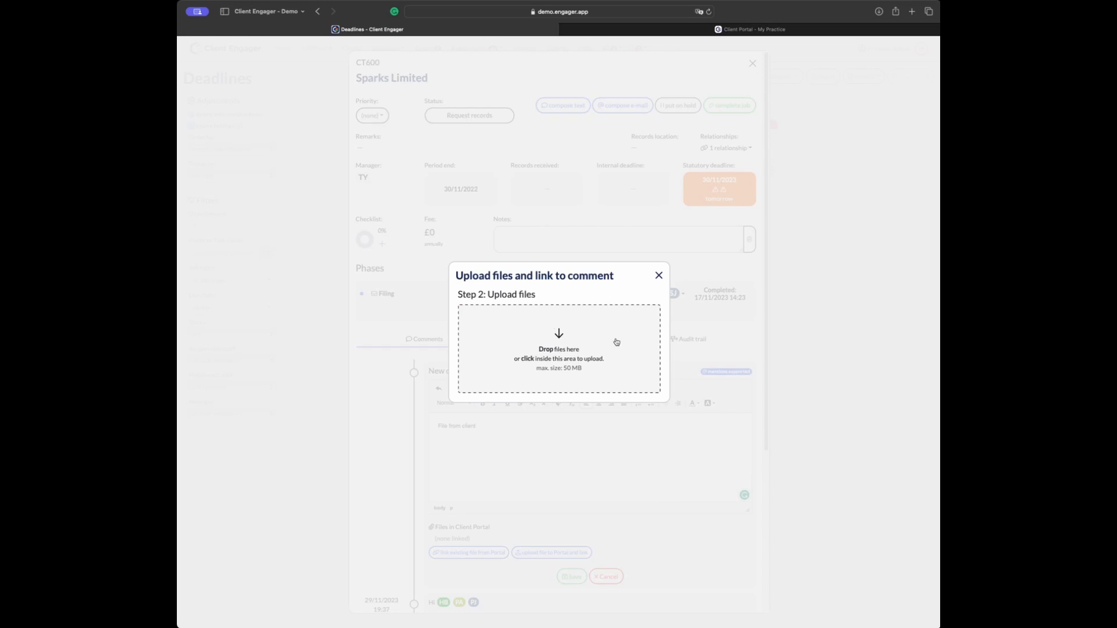
click(563, 343)
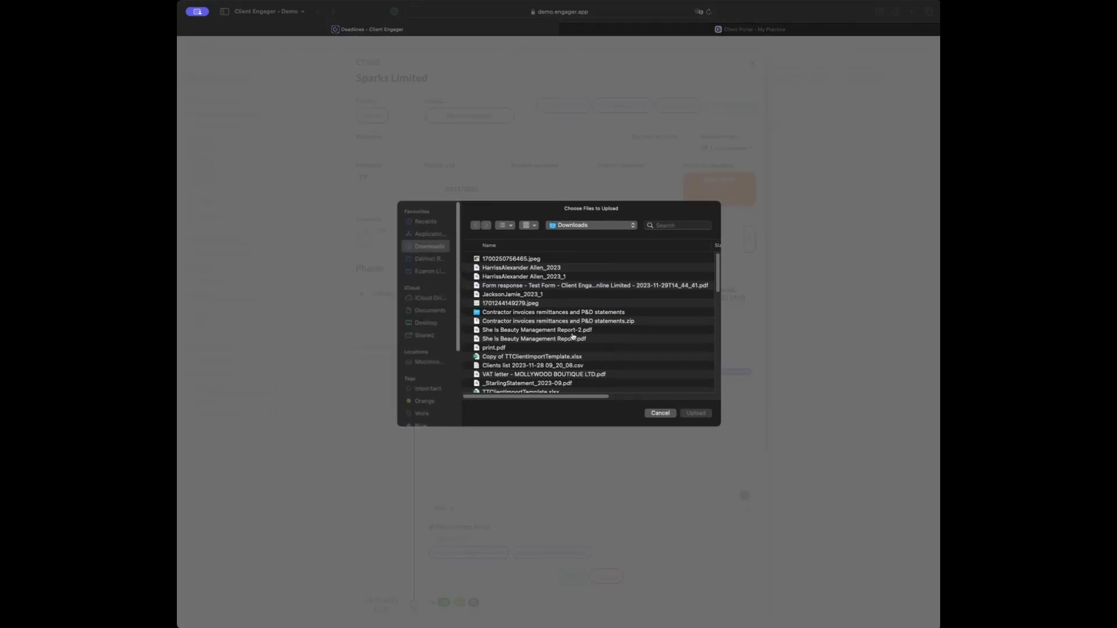
click(515, 260)
click(695, 414)
click(568, 382)
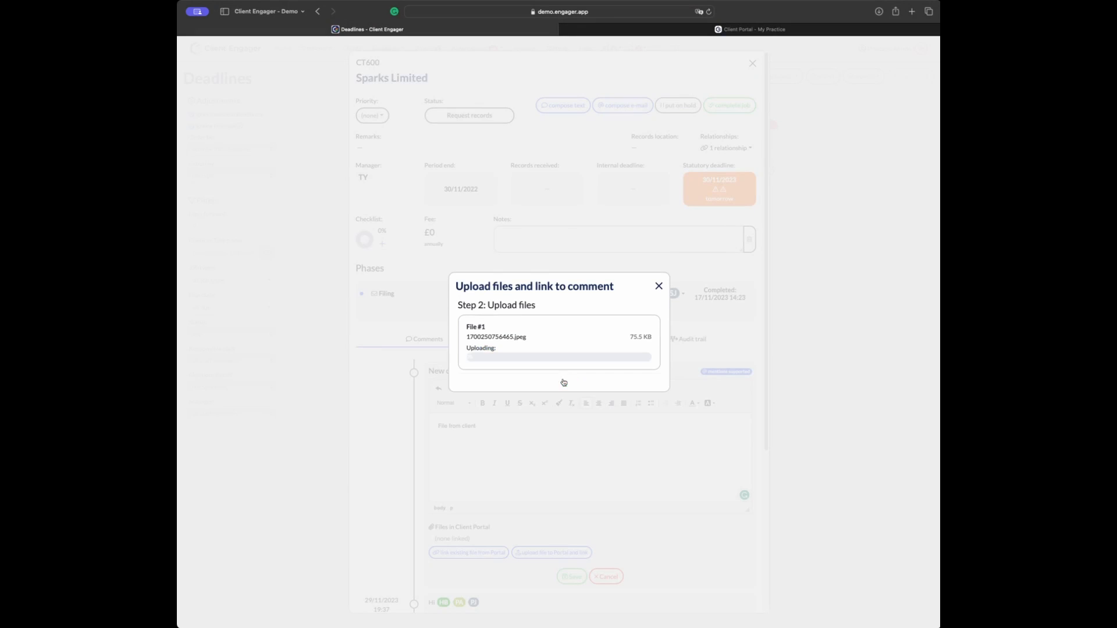
click(659, 285)
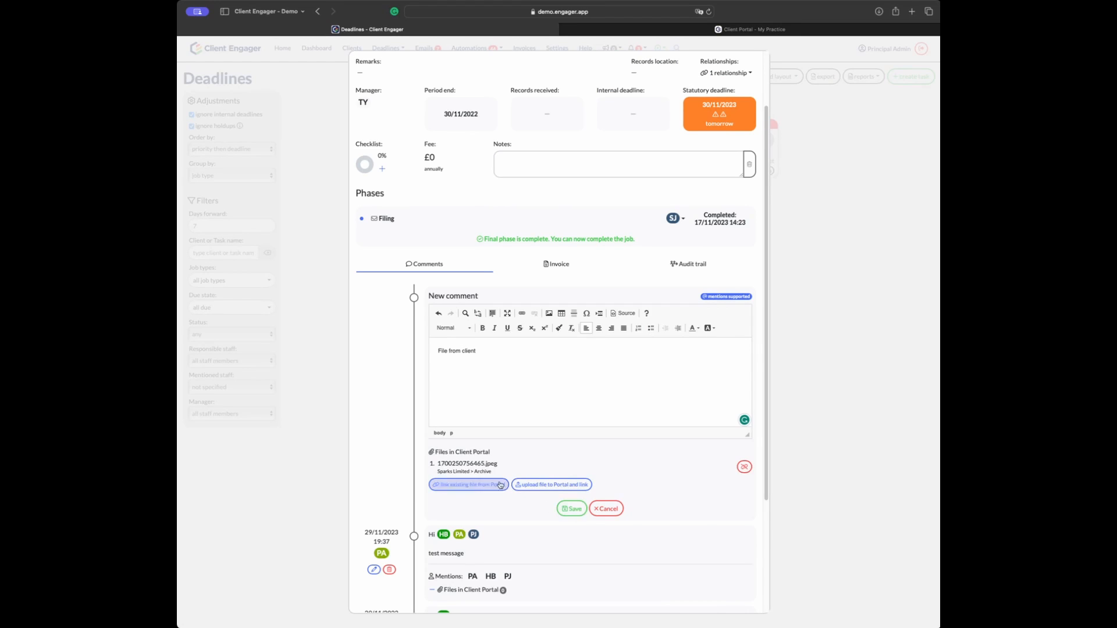
click(563, 510)
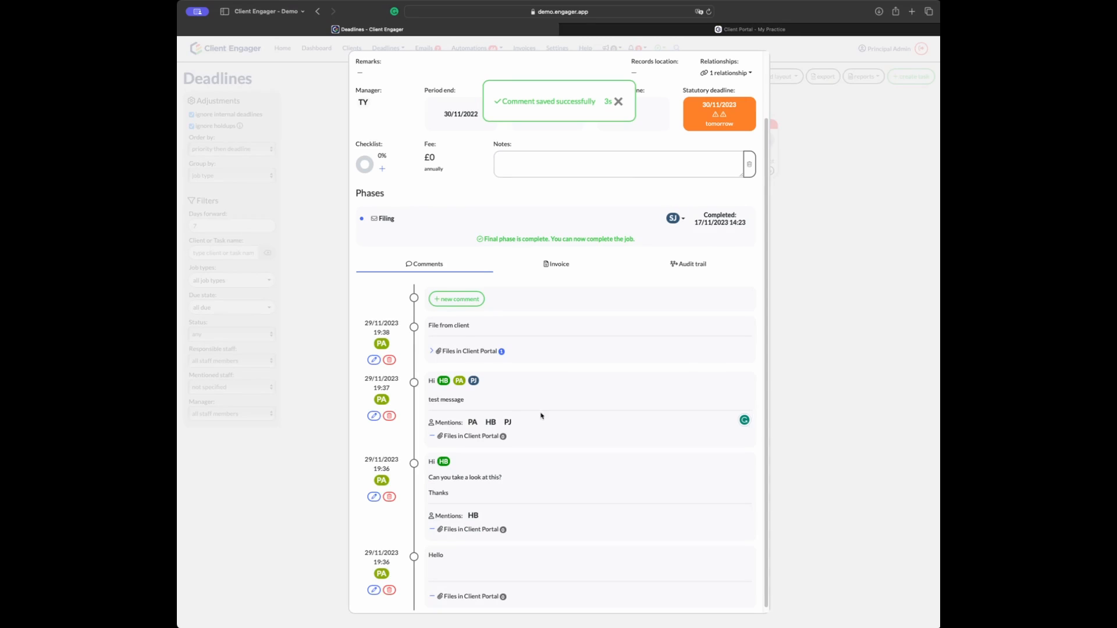
Step: Preview the uploaded jpeg and confirm it sits in Sparks Limited's Archive folder
click(439, 350)
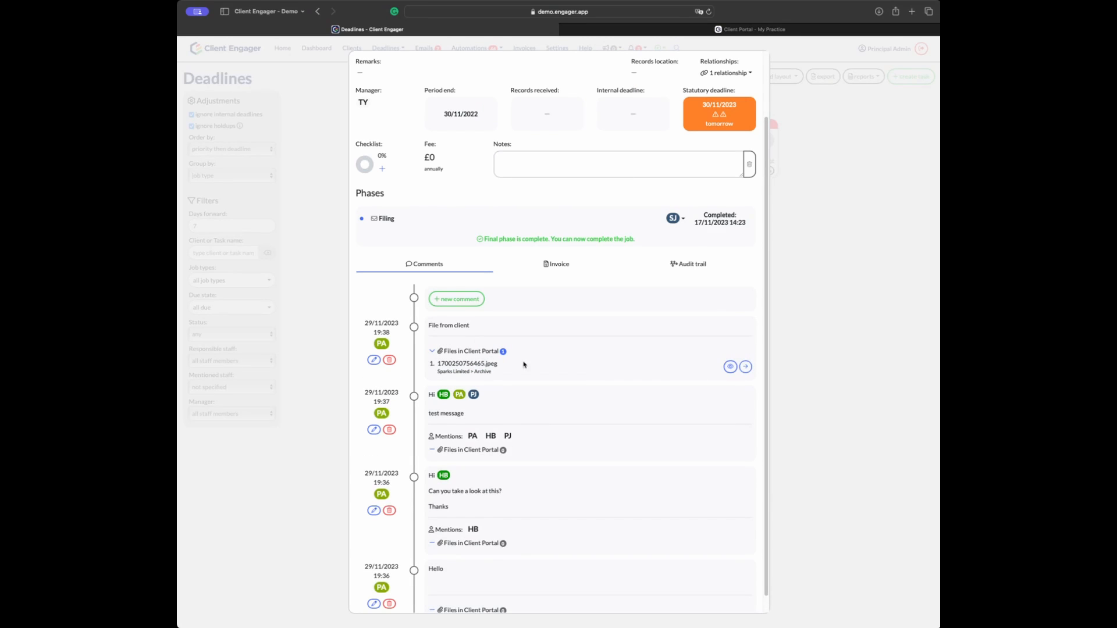
click(730, 367)
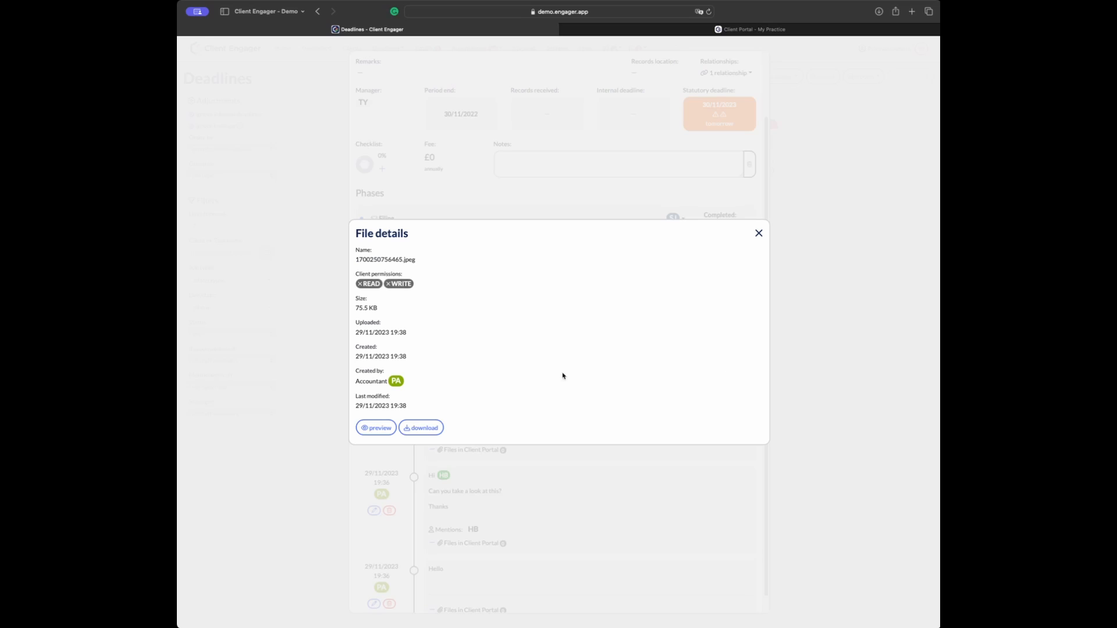
click(377, 428)
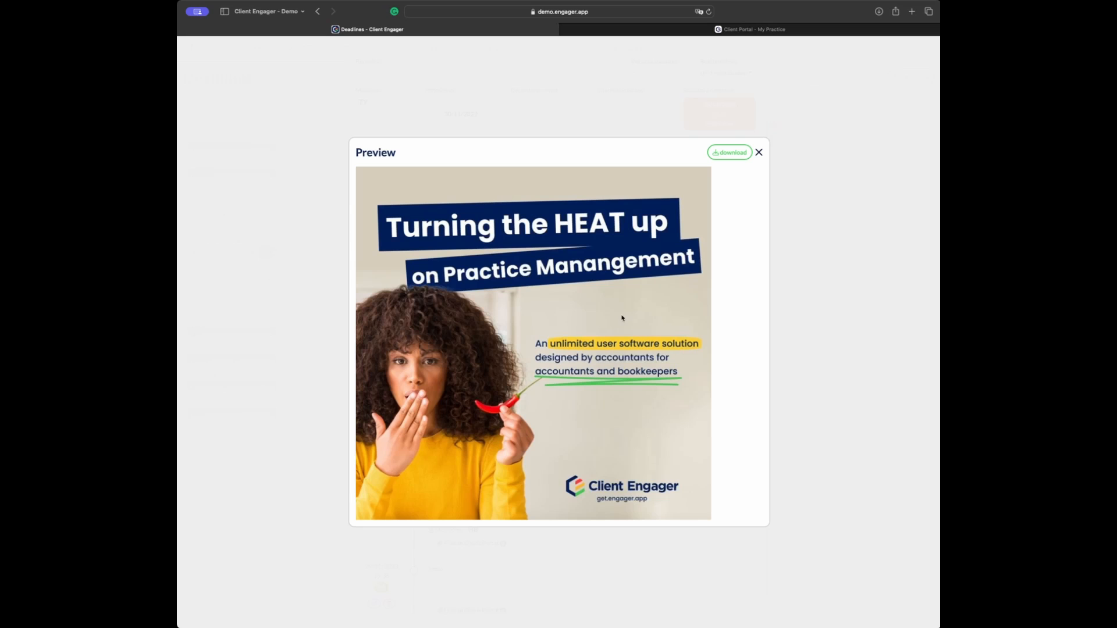
click(758, 153)
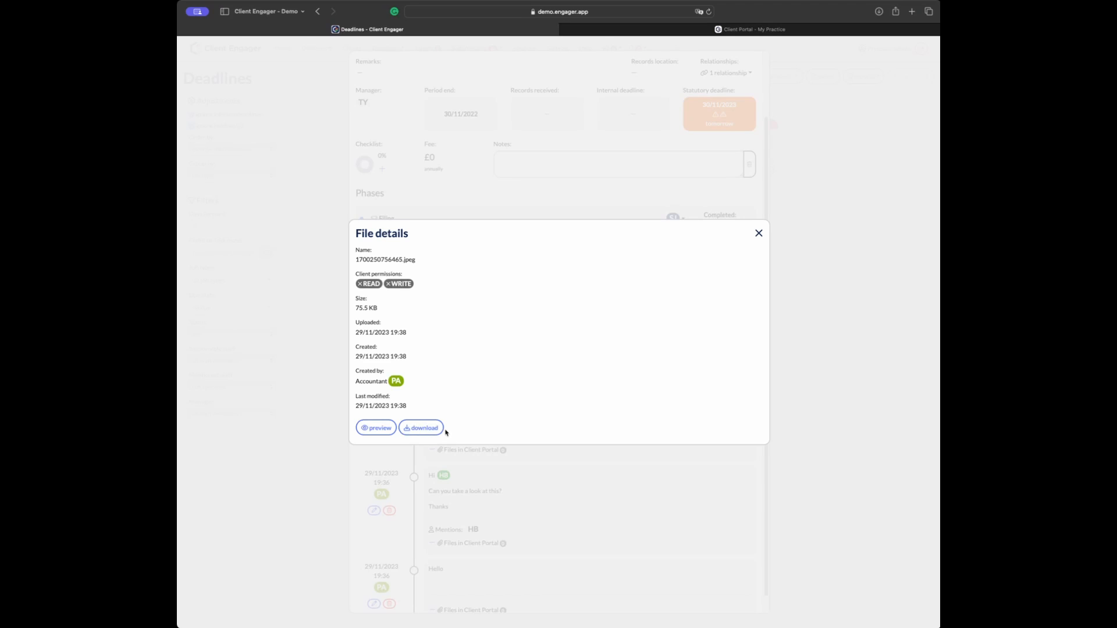
click(758, 233)
click(746, 368)
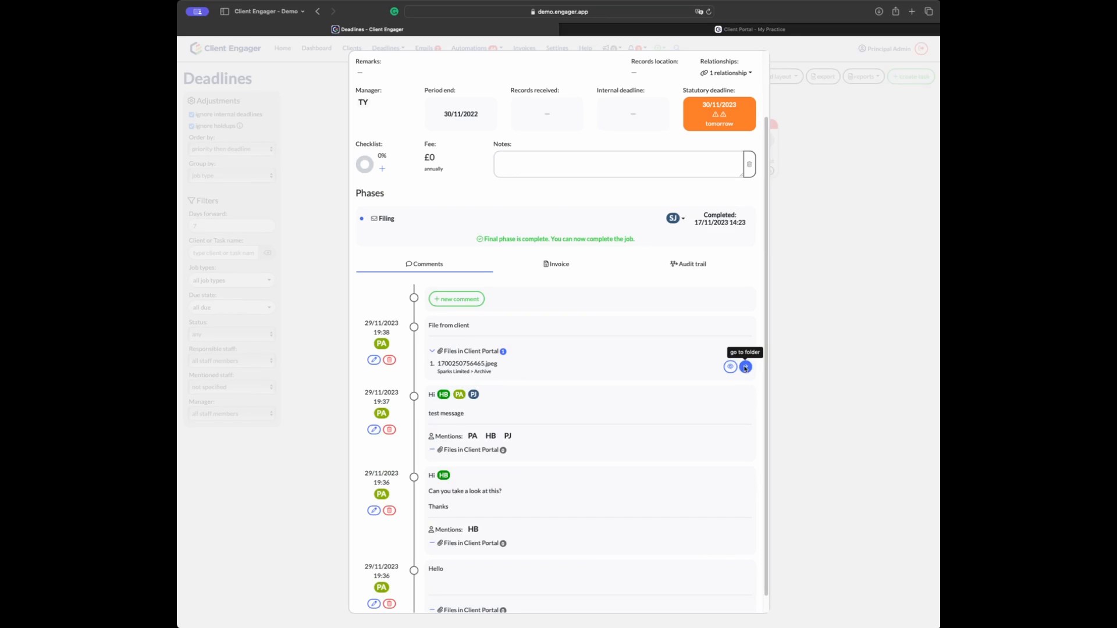
click(746, 366)
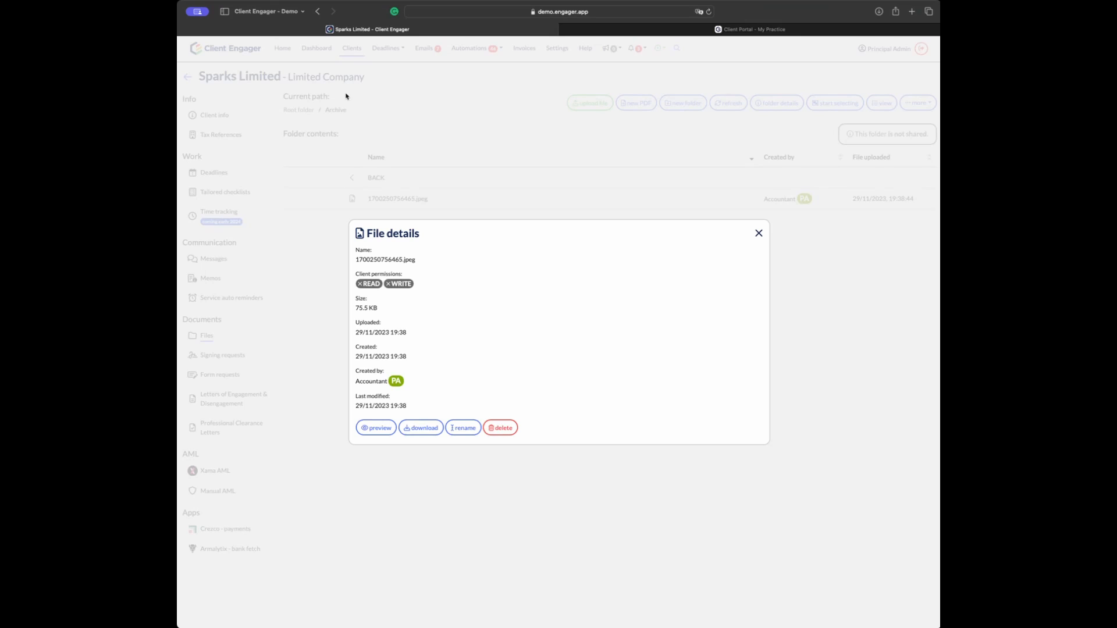
click(355, 56)
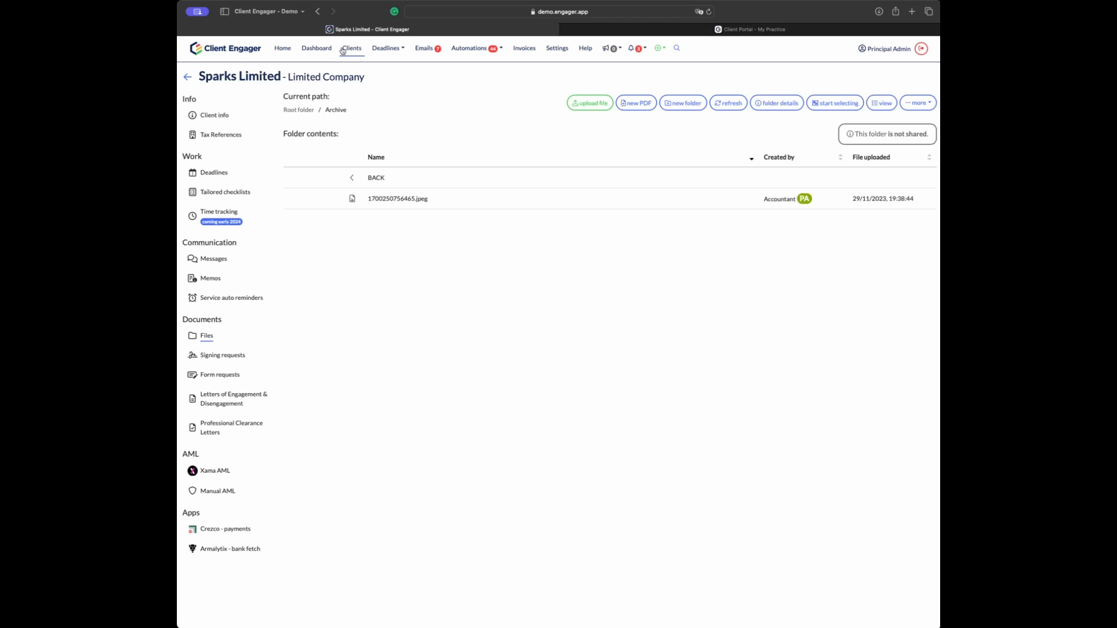
Step: Show deadlines for all job types and open the Relax With Amy Limited job
click(376, 50)
click(404, 71)
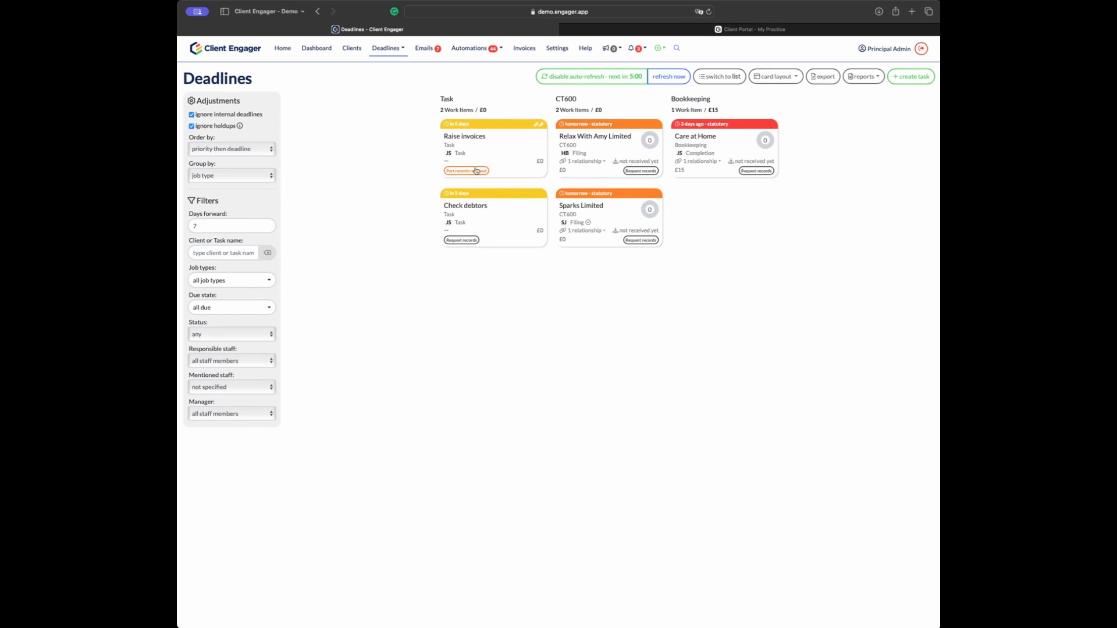
click(611, 155)
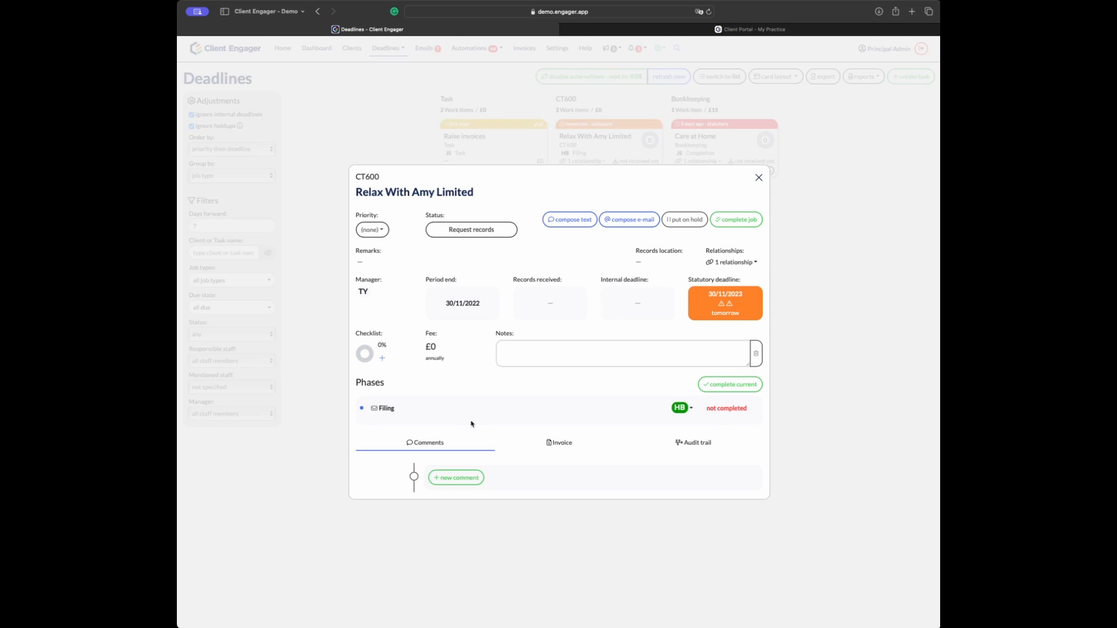
Step: Switch from Relax With Amy Limited to Sparks Limited's CT600 job and expand the comment's attached files
click(759, 178)
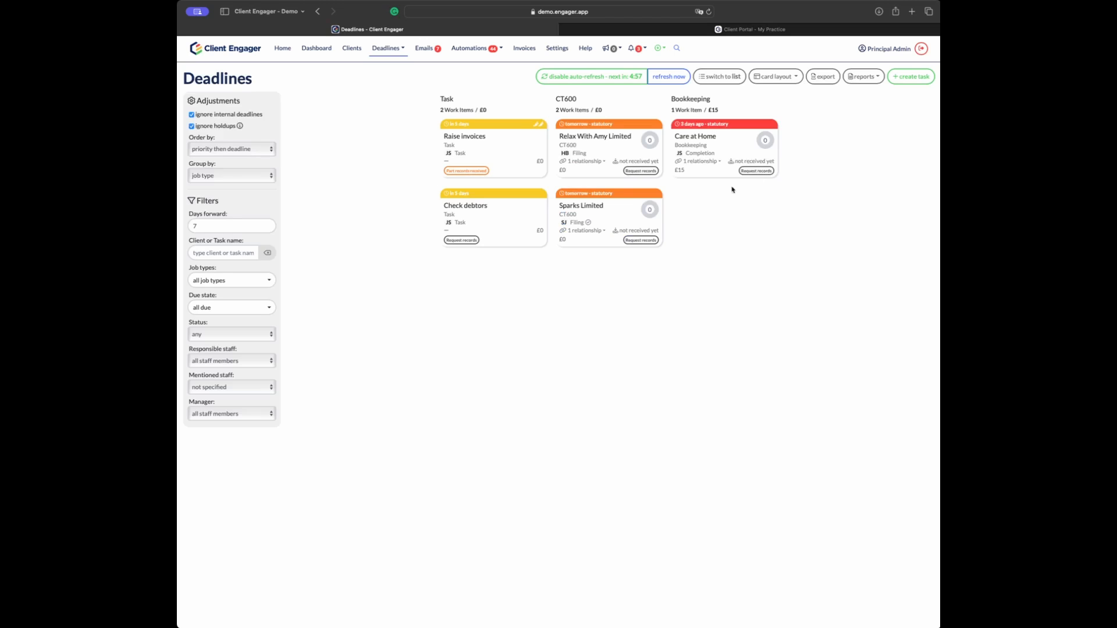
click(617, 212)
scroll(521, 332, down, 3)
scroll(523, 288, down, 1)
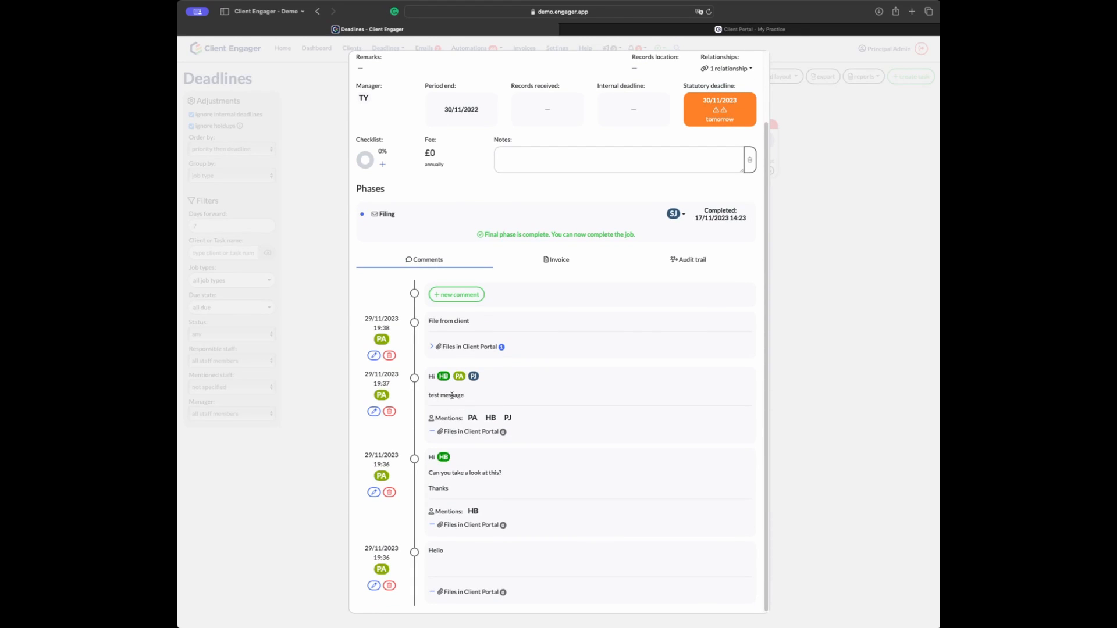
scroll(473, 324, up, 1)
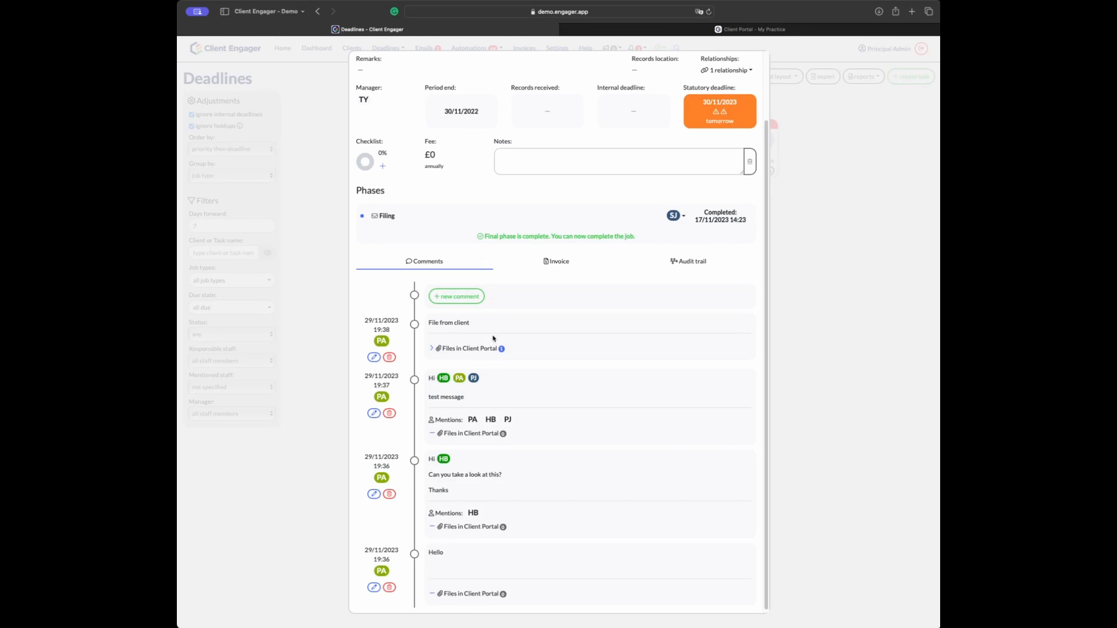
click(433, 350)
Step: Start a new comment, browse the Accounts and YE 2022 portal folders, and close without linking a file
click(458, 298)
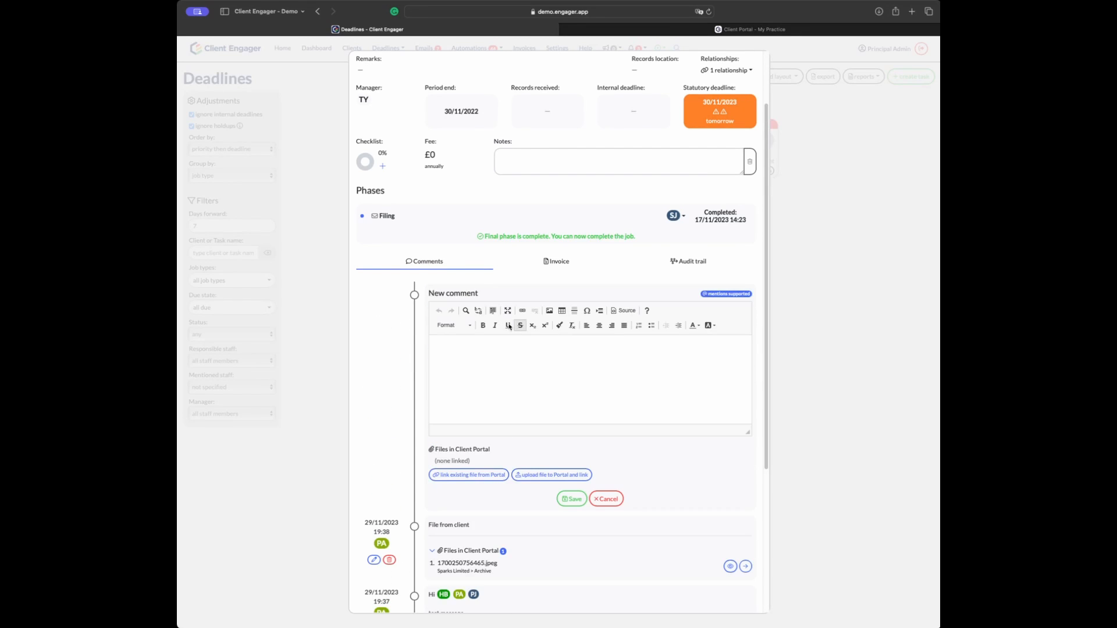
click(454, 476)
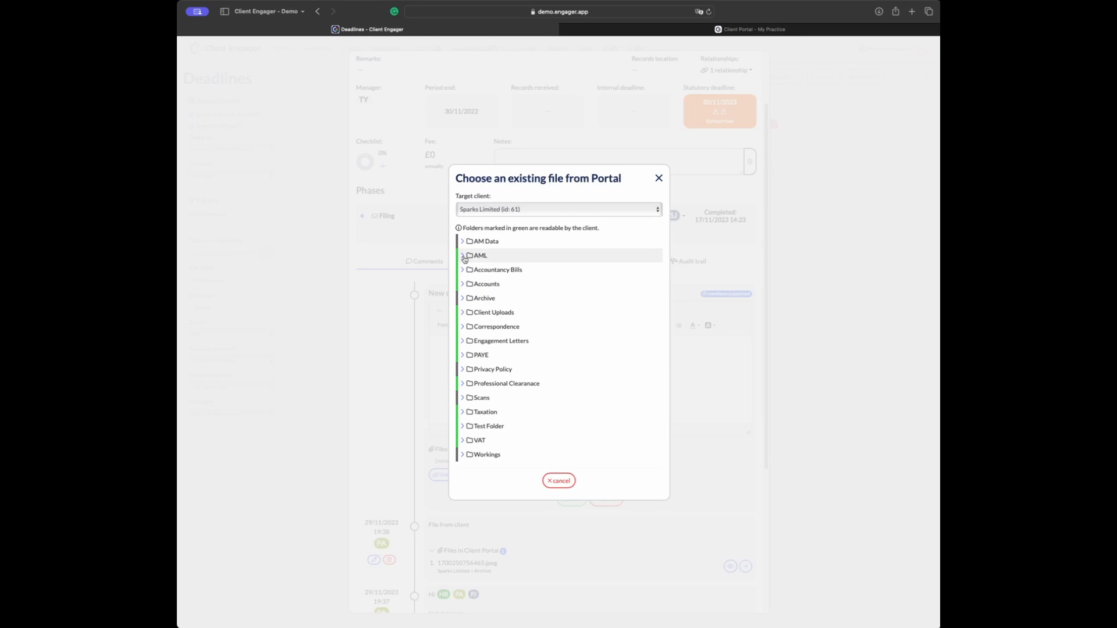
click(466, 285)
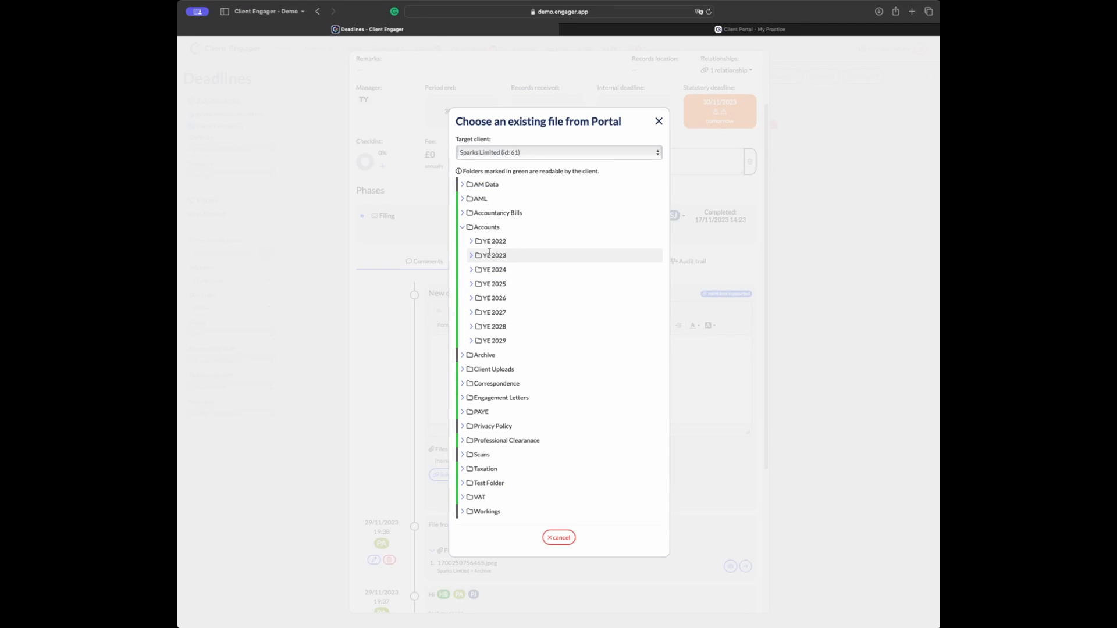
click(471, 243)
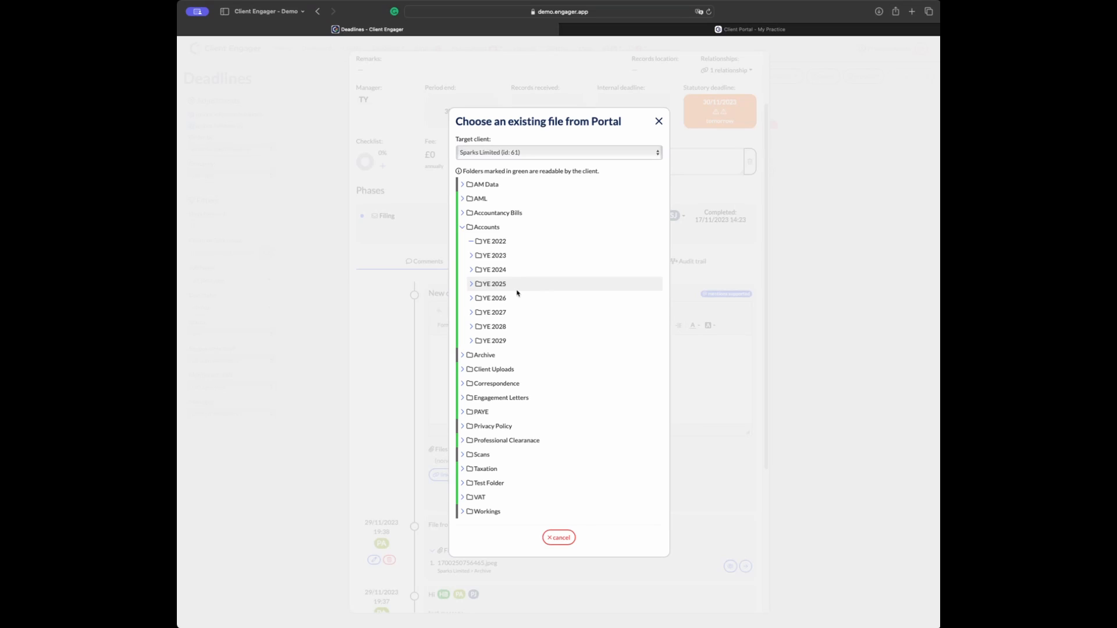
click(658, 121)
scroll(533, 376, down, 1)
scroll(530, 363, up, 1)
click(505, 385)
scroll(684, 181, up, 3)
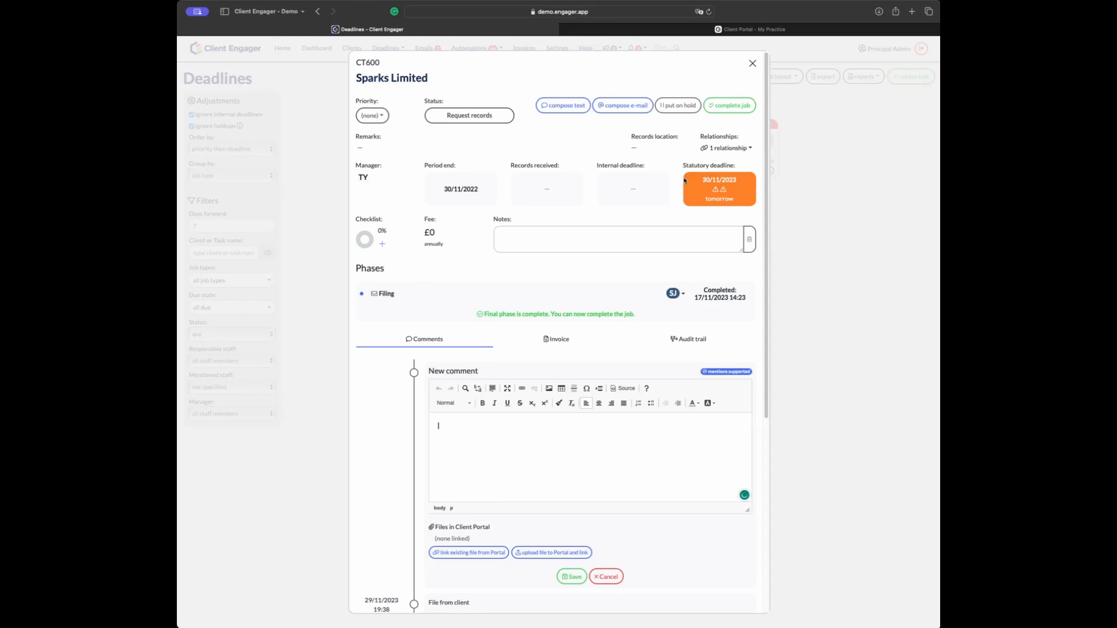
Step: Refresh the new mentions list and open the job from the 'CT600 for Sparks Limited' mention
click(753, 63)
click(609, 48)
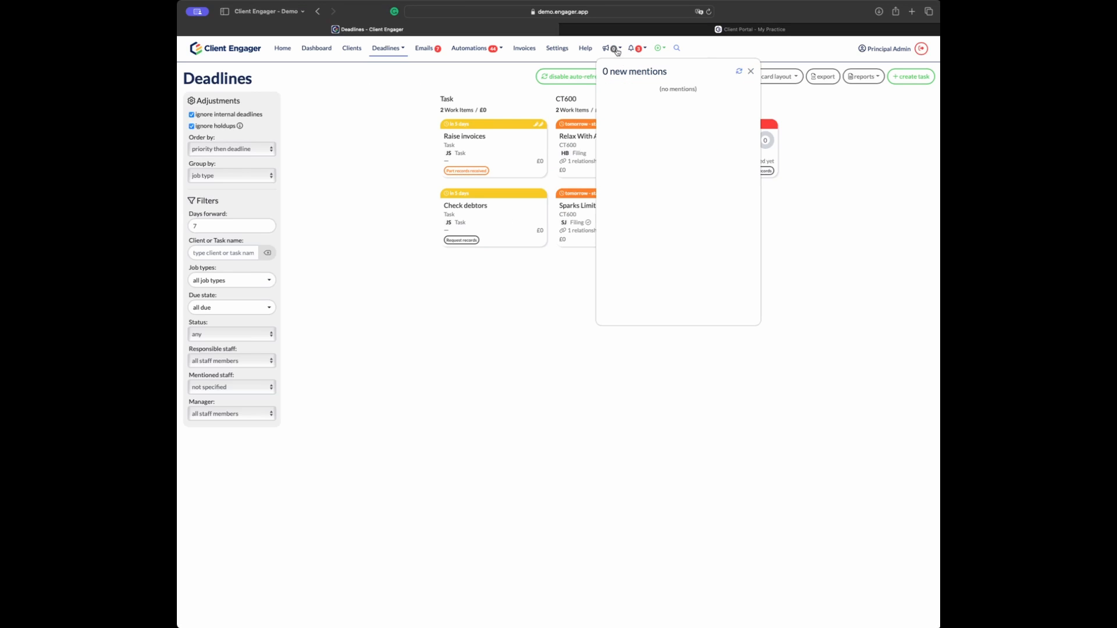
click(739, 71)
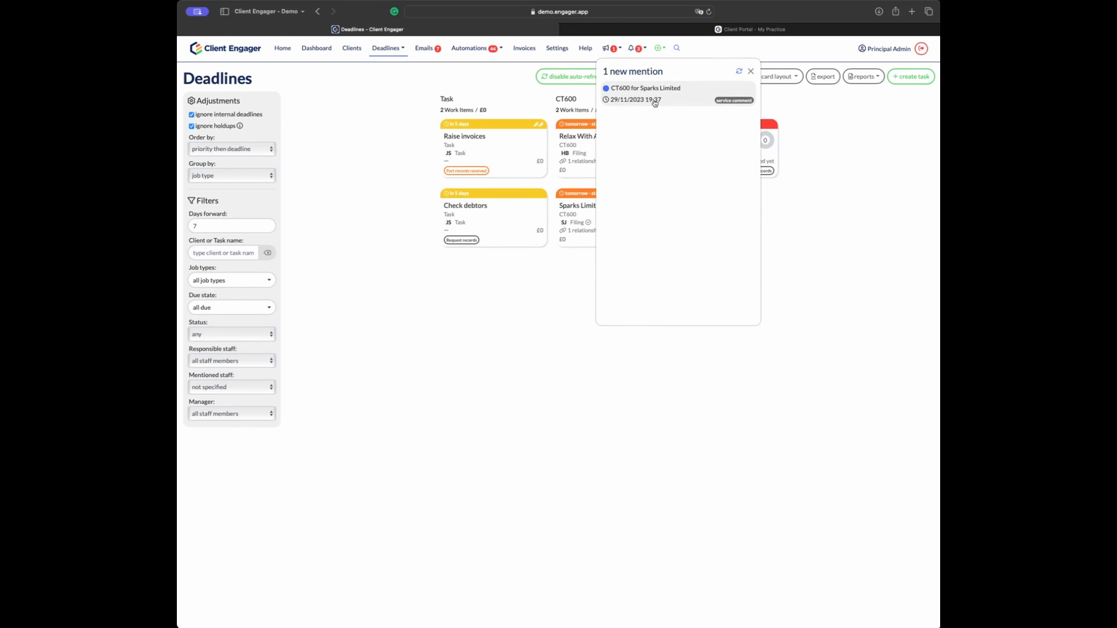
click(691, 99)
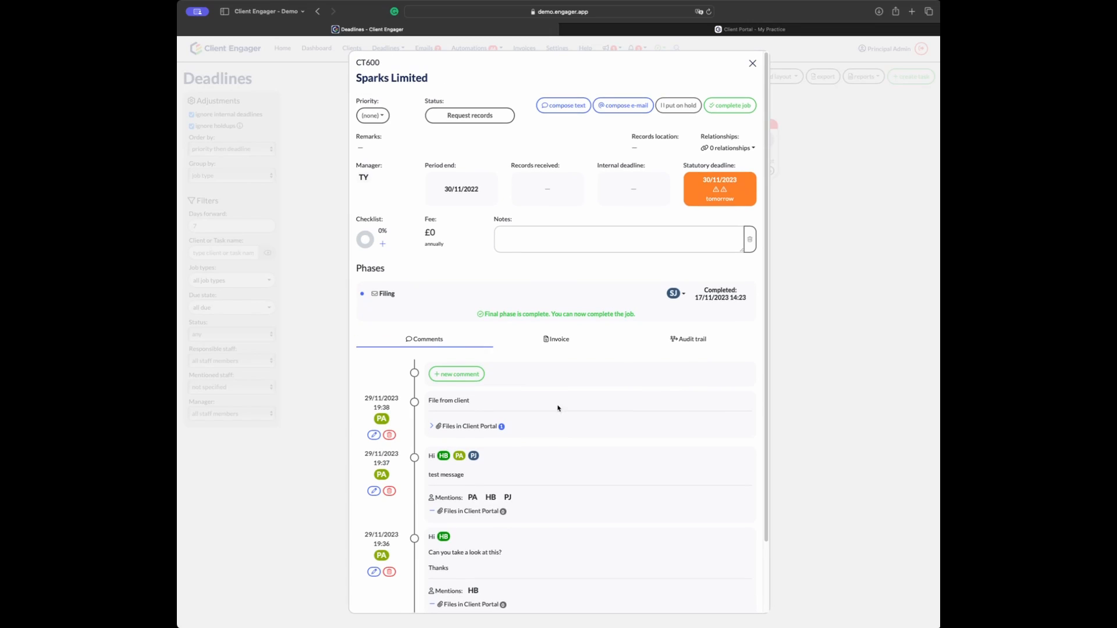
scroll(482, 357, down, 3)
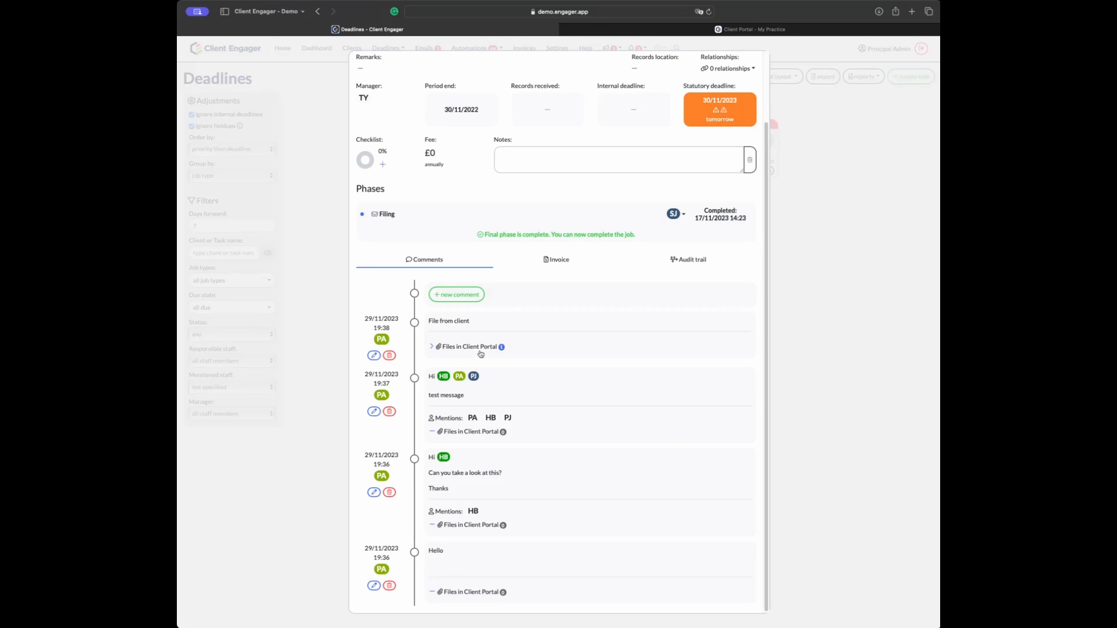
scroll(480, 353, up, 1)
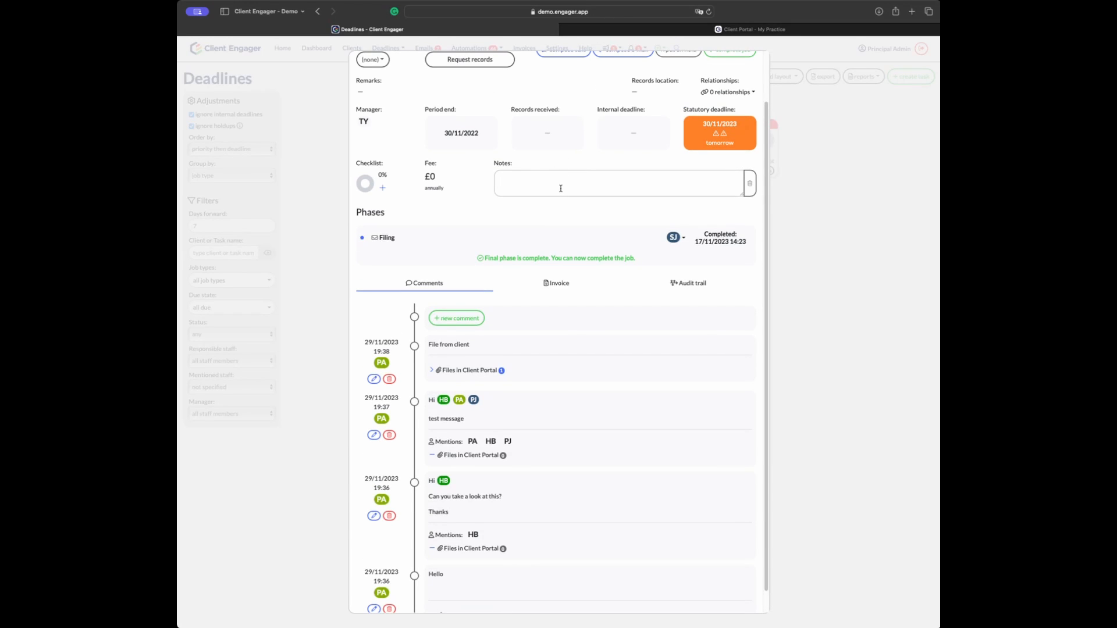
scroll(490, 185, up, 2)
scroll(491, 185, down, 2)
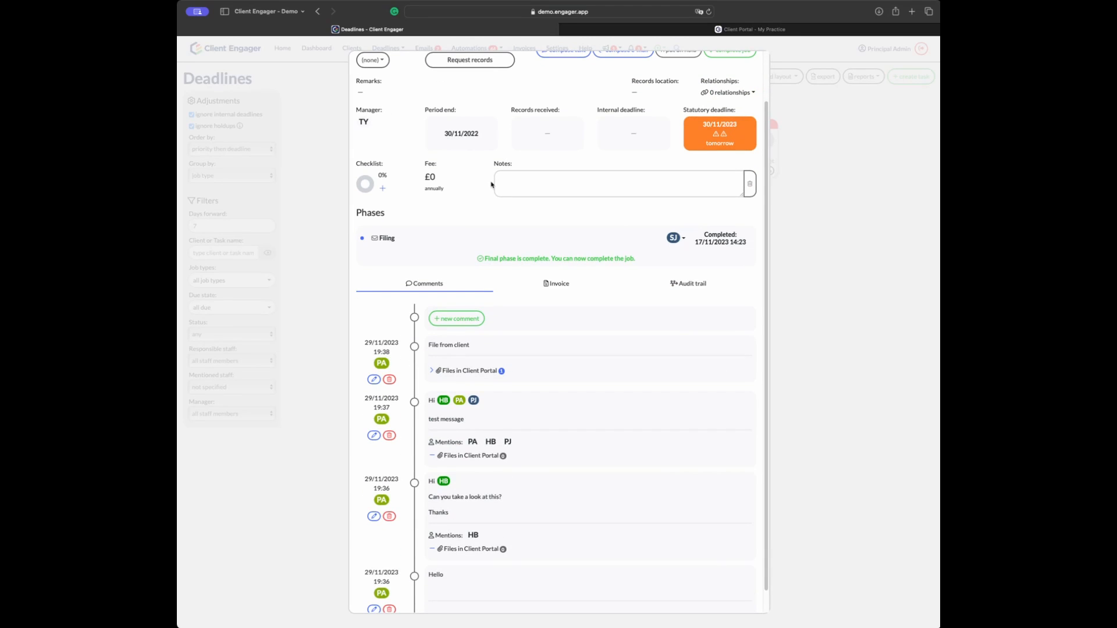
scroll(492, 272, down, 1)
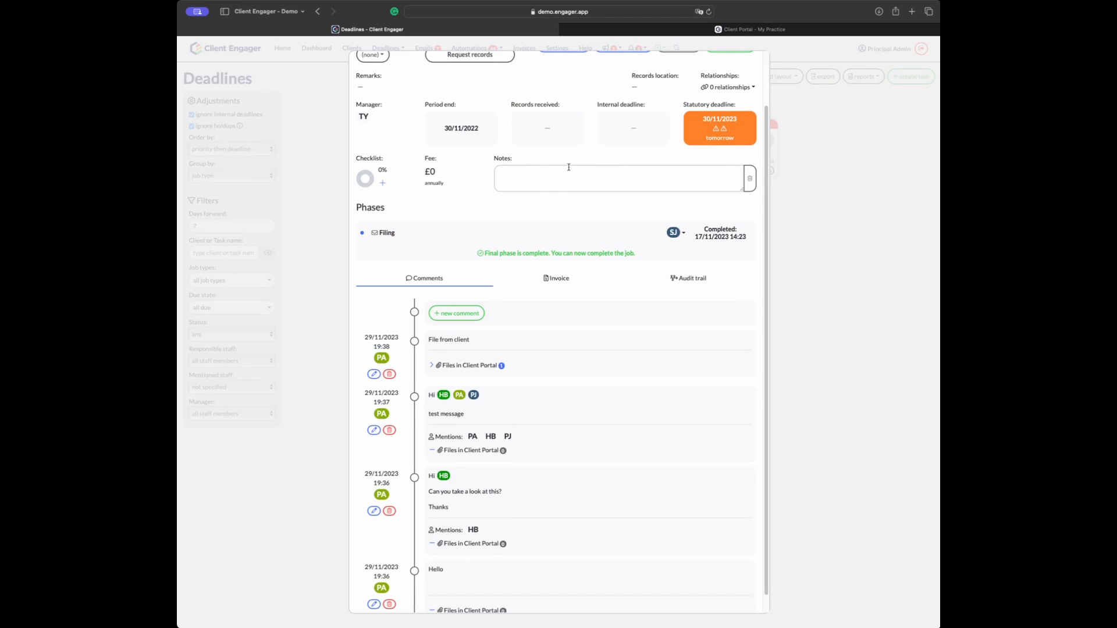
scroll(512, 349, down, 1)
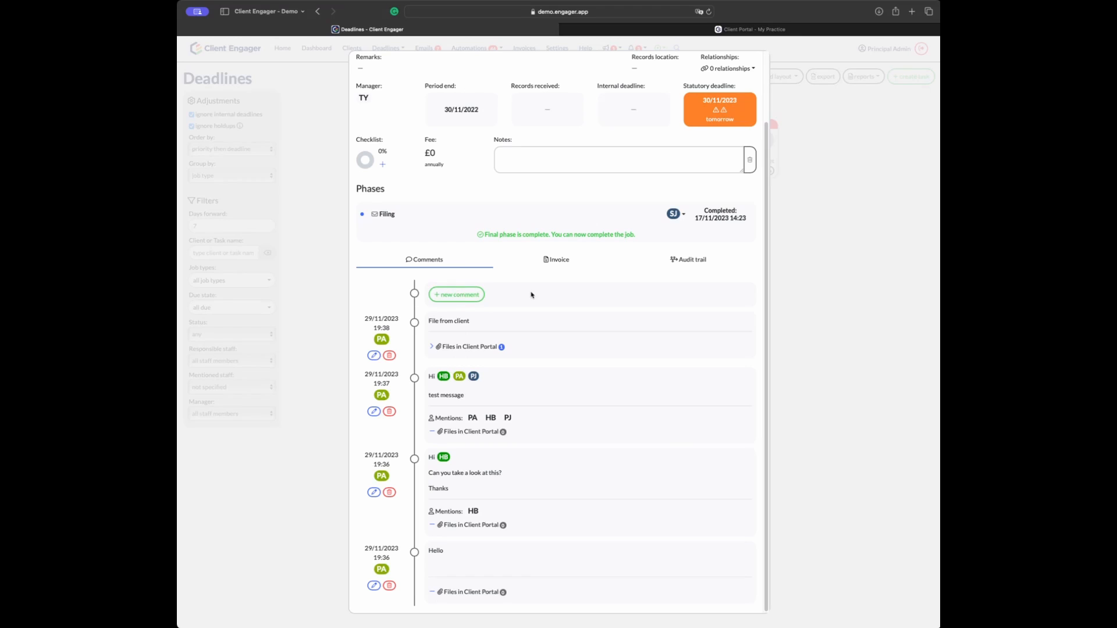
scroll(451, 375, up, 1)
scroll(450, 371, down, 1)
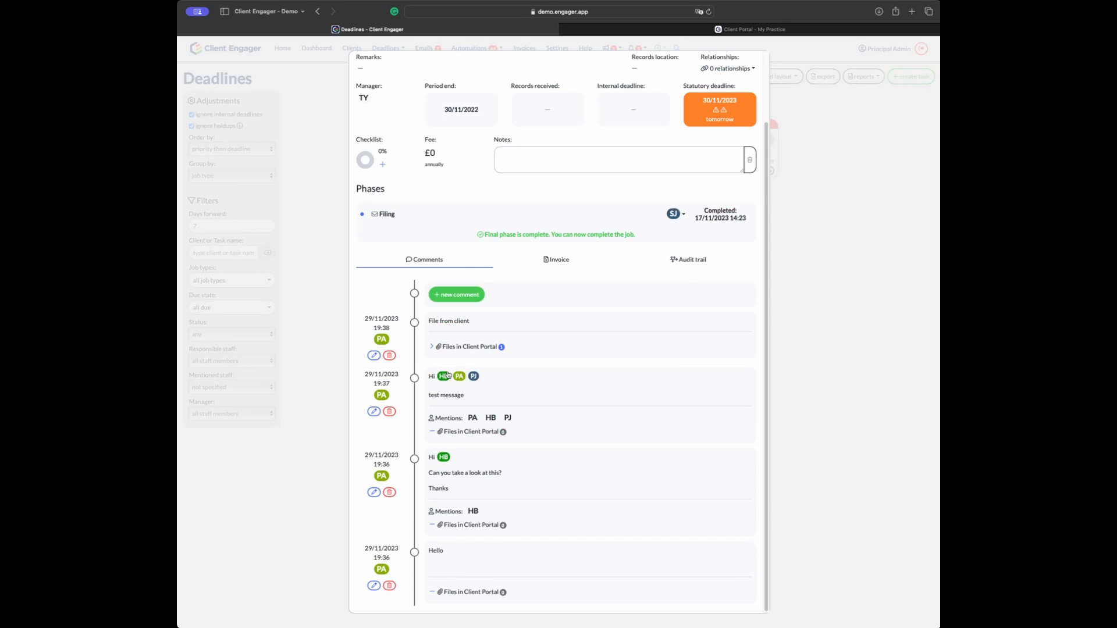
Step: Edit the 19:37 test message comment to add 'testing edit' and save it
click(375, 410)
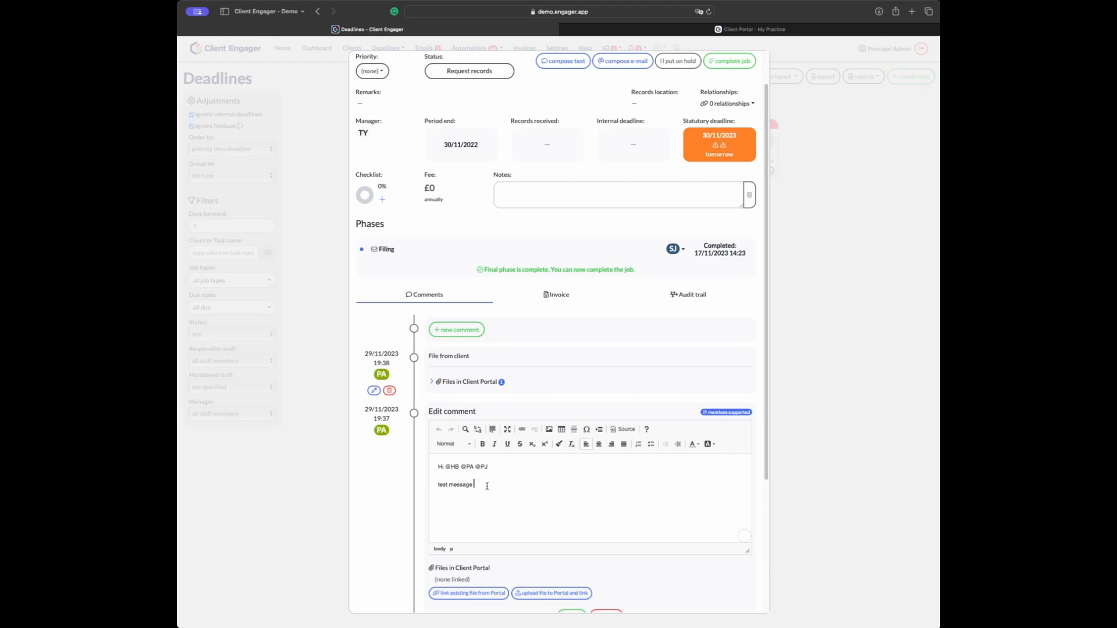
text(testing edit)
scroll(484, 570, down, 3)
click(572, 540)
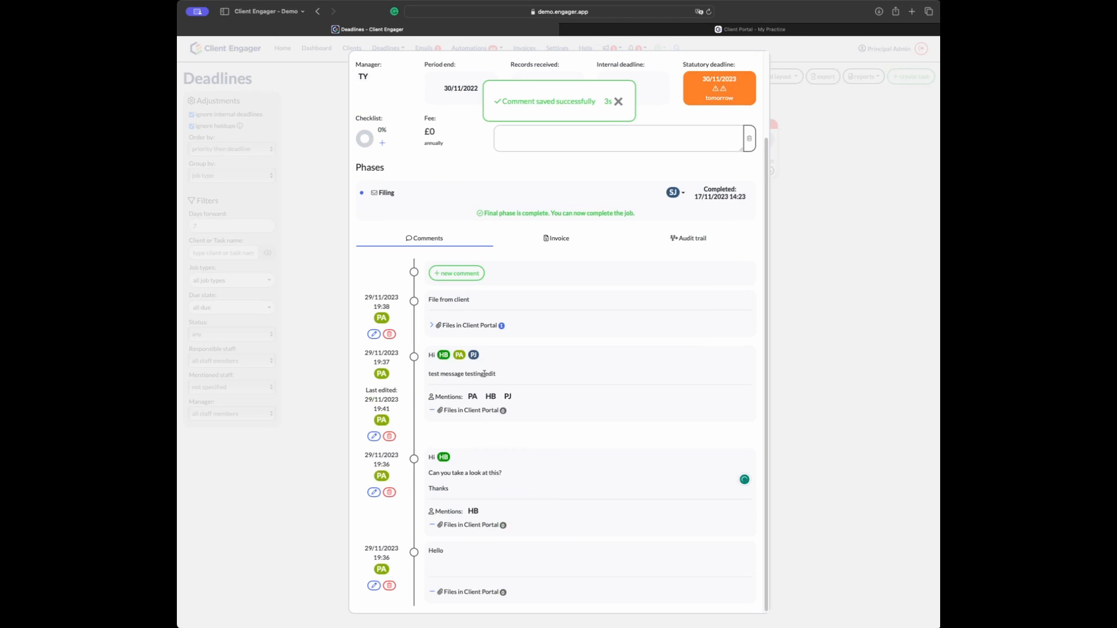
Step: Open the 'Can you take a look at this?' comment for editing and review the comment history
click(374, 492)
scroll(500, 502, down, 4)
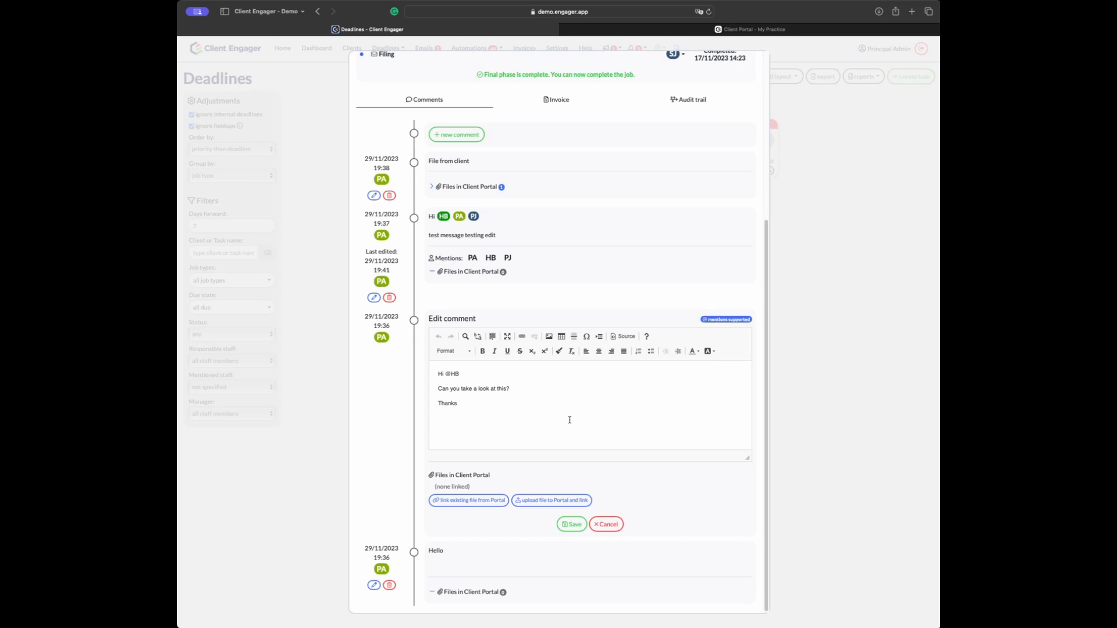
scroll(508, 385, up, 5)
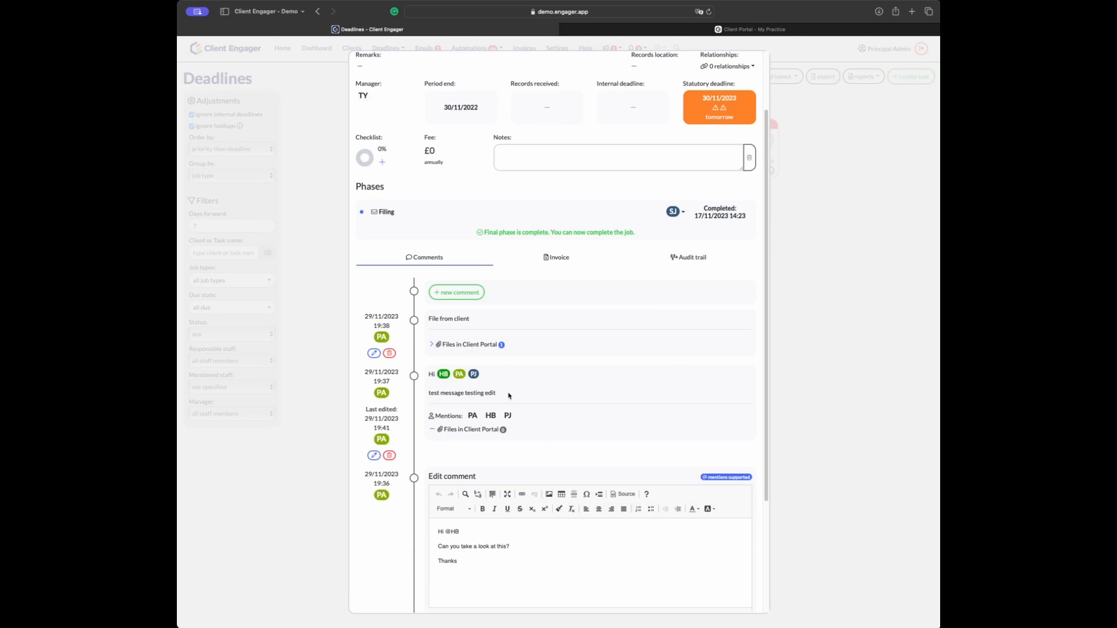
scroll(507, 384, down, 3)
scroll(507, 388, down, 1)
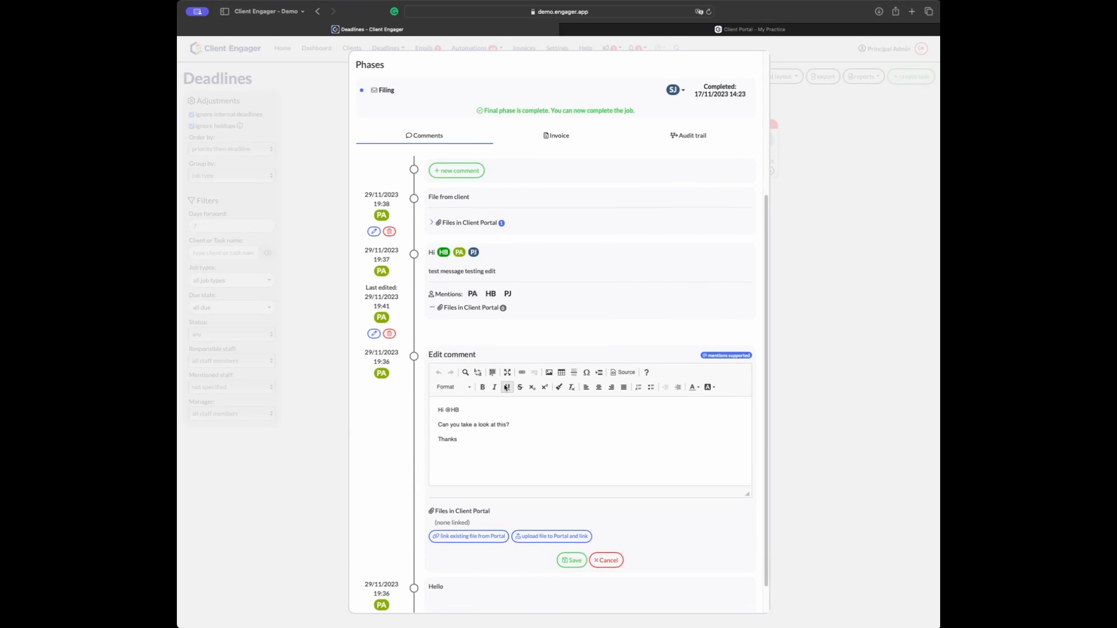
scroll(505, 386, up, 1)
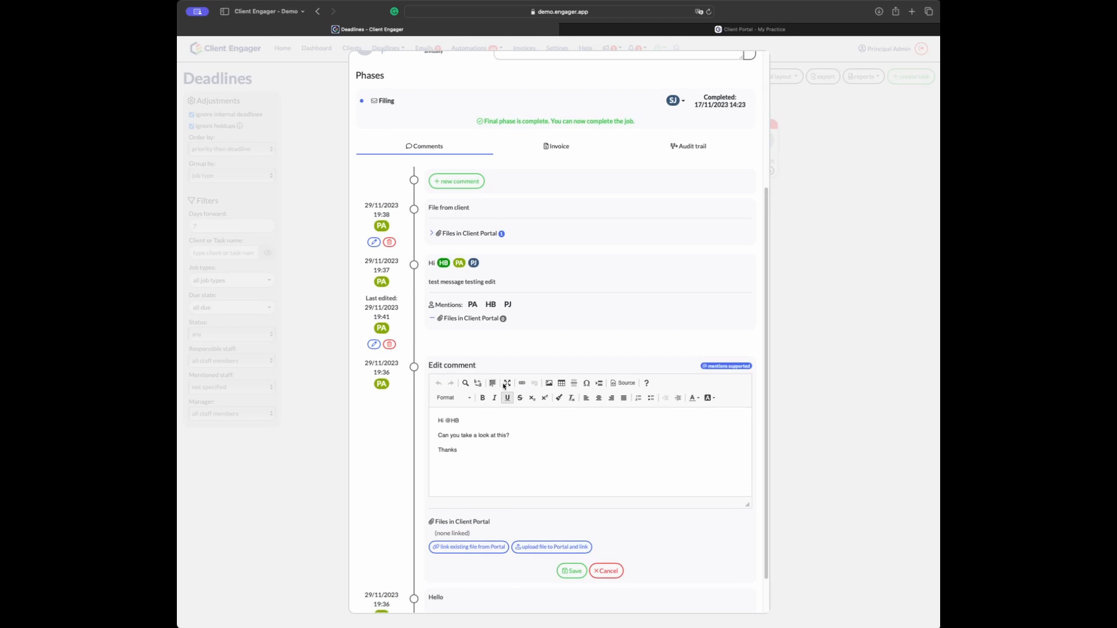
scroll(504, 382, up, 10)
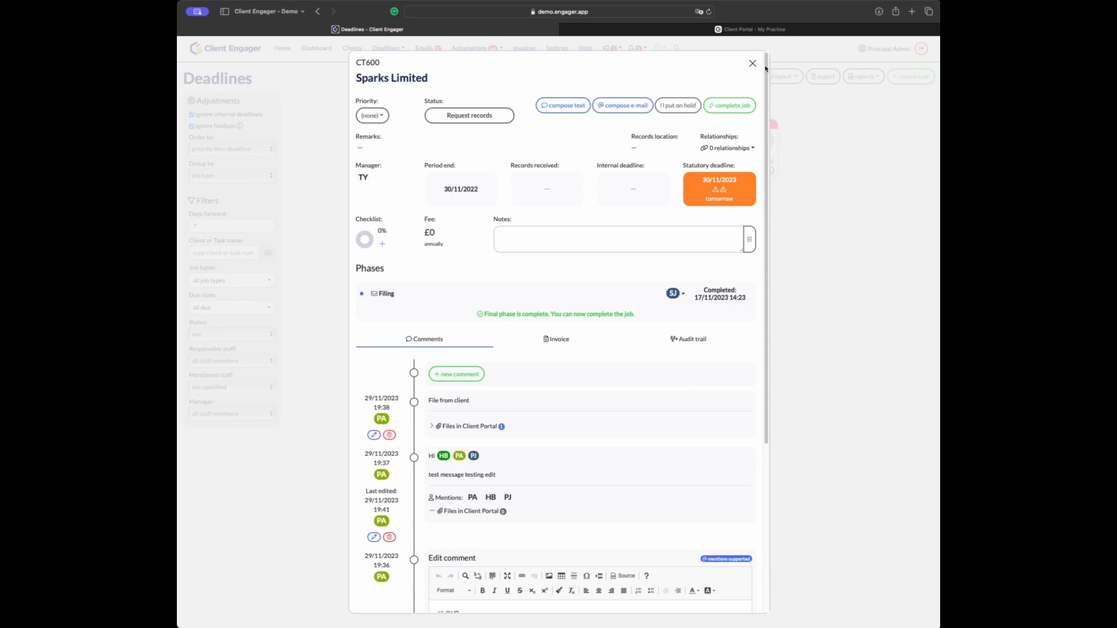
Step: Close the Sparks Limited job and open the JS staff user's permissions under Settings > System users
click(756, 67)
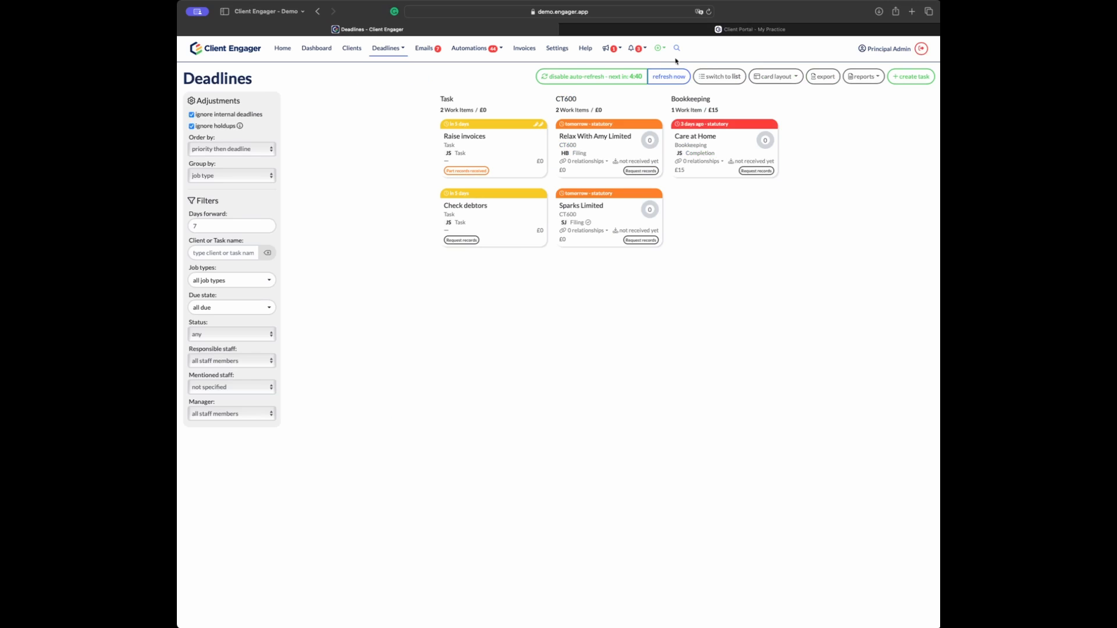
click(556, 49)
click(220, 261)
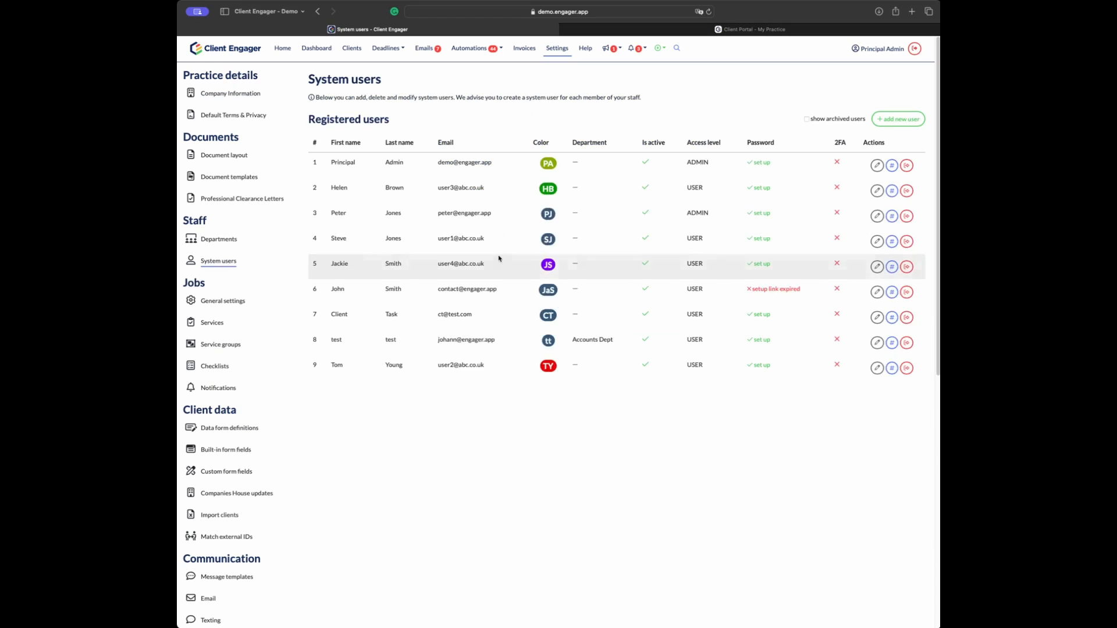
click(876, 267)
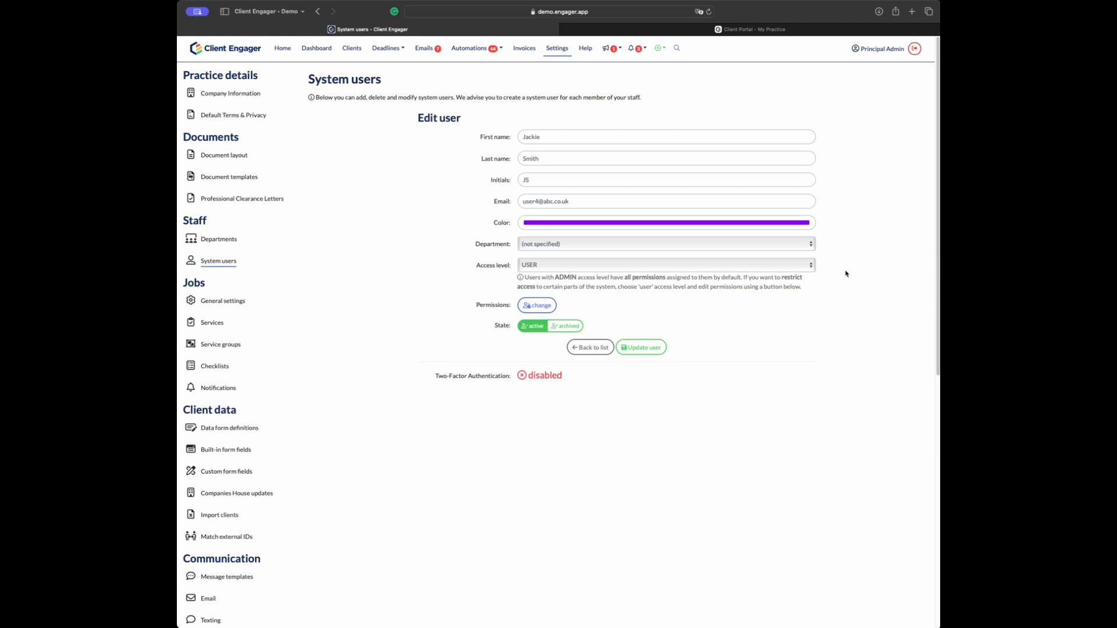
click(538, 305)
Step: Confirm the JS user's permission settings and return to My dashboard
scroll(432, 393, down, 10)
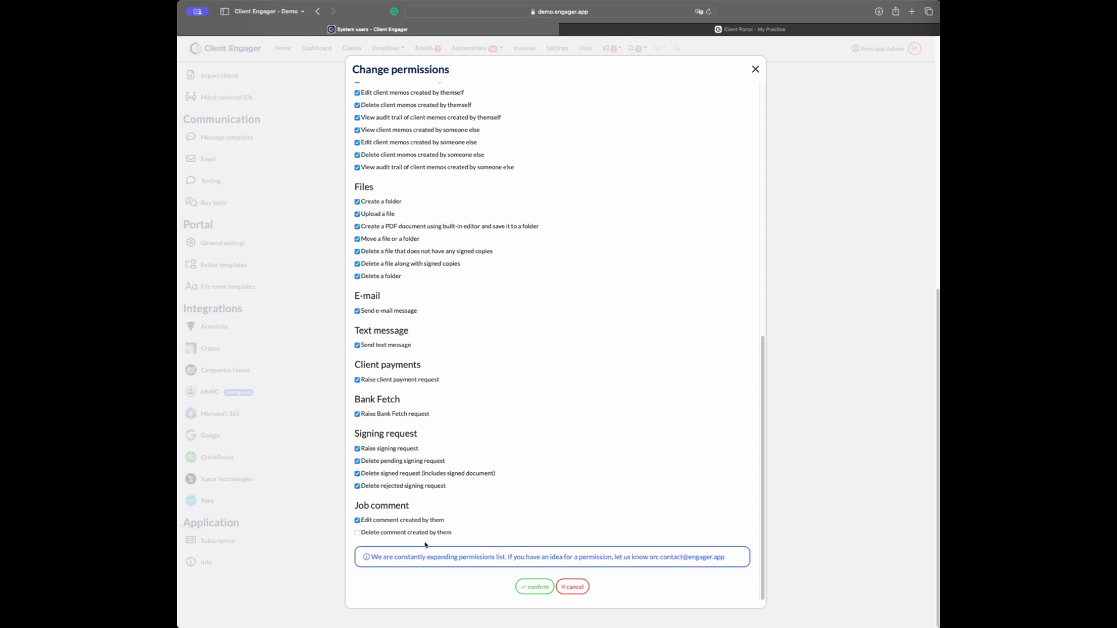
click(533, 586)
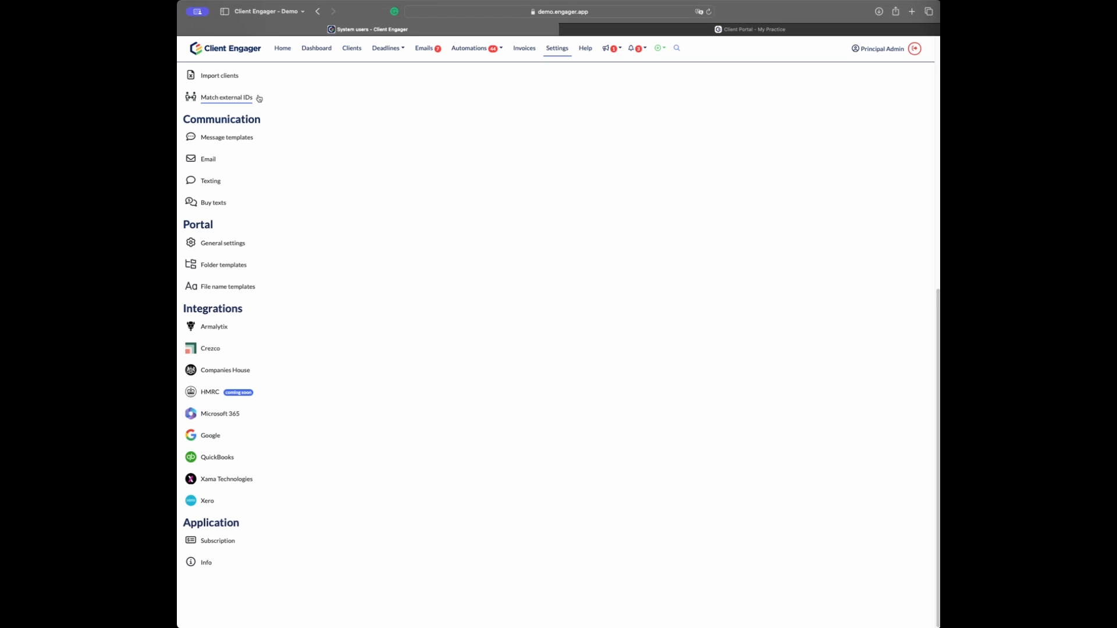
scroll(261, 99, up, 3)
click(317, 47)
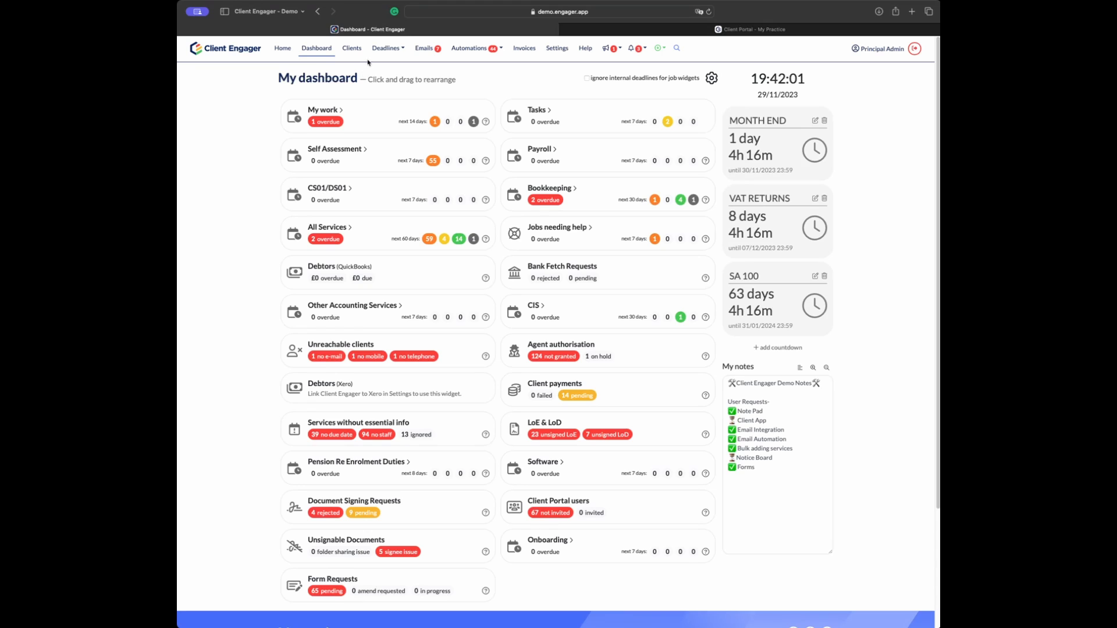
Step: Show deadlines for all job types as a table instead of cards
click(379, 51)
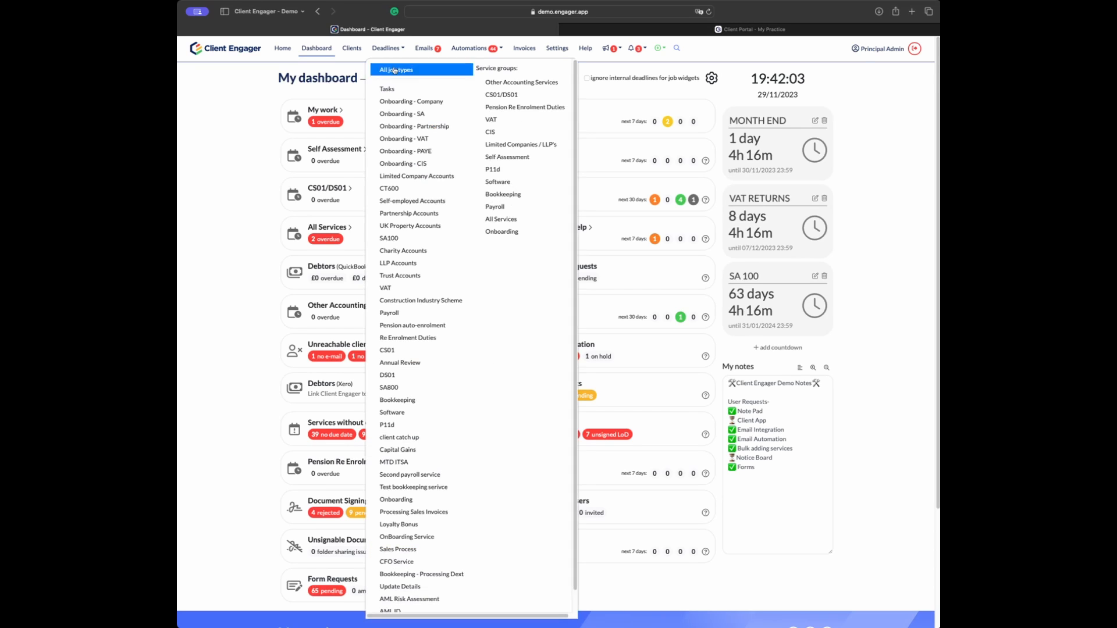
click(395, 70)
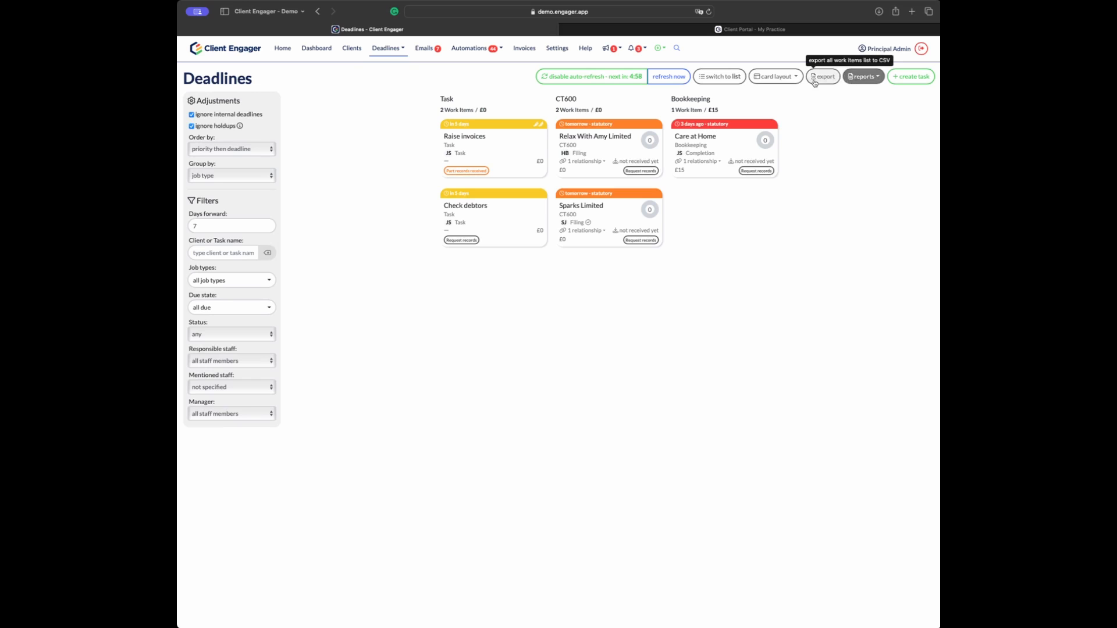
click(719, 81)
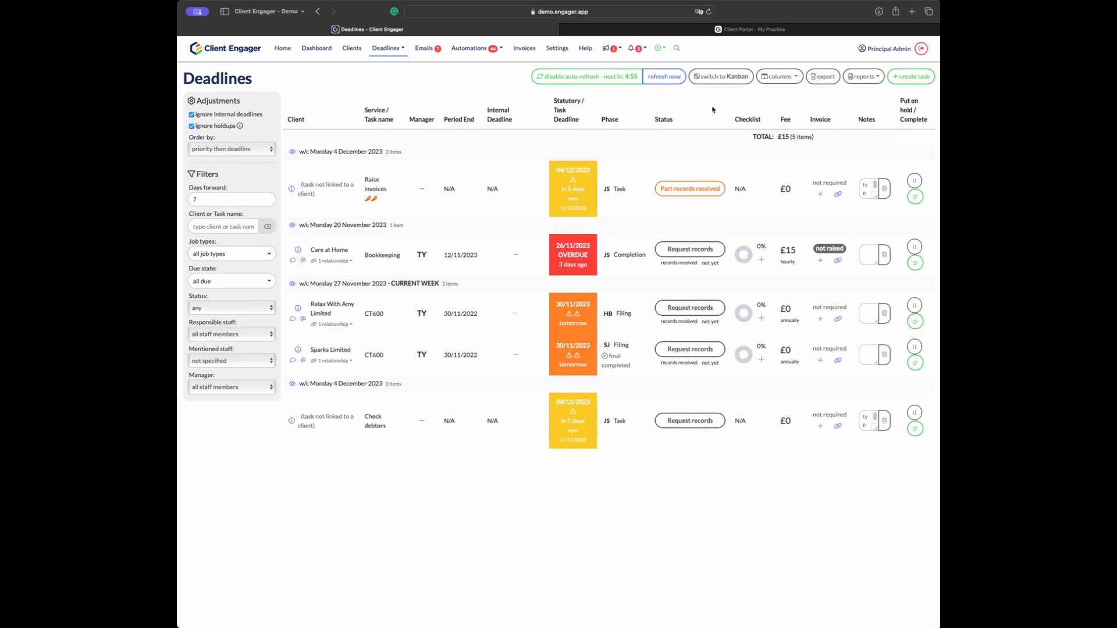
Step: Hide Manager, Internal deadline, Fee, Invoice and Notes columns, keeping Period End, Status and Checklist
click(793, 73)
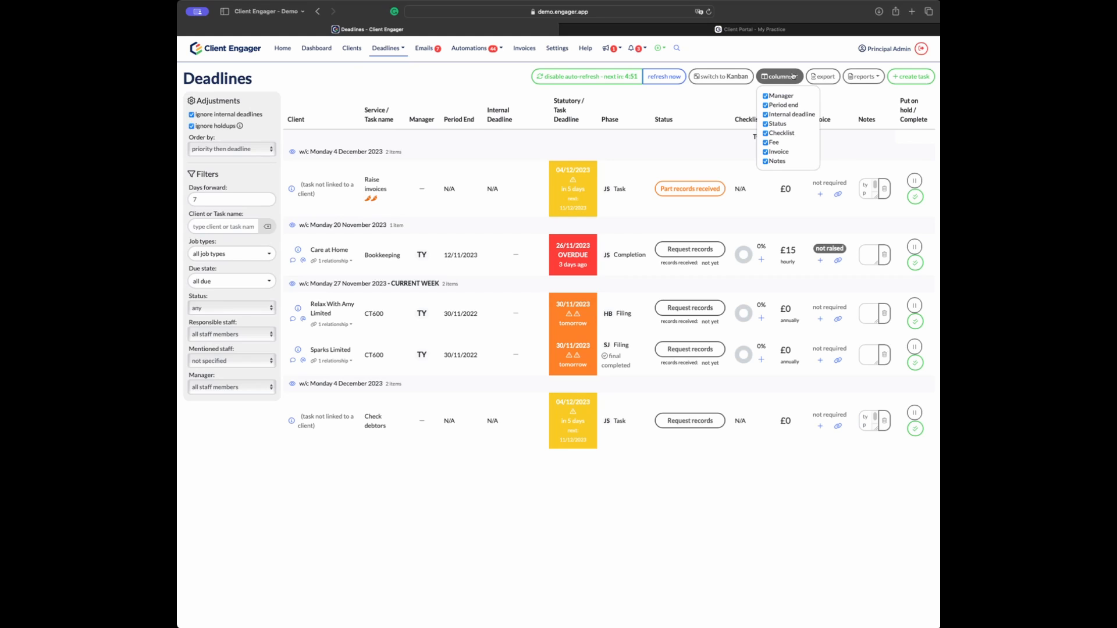
click(765, 96)
click(766, 105)
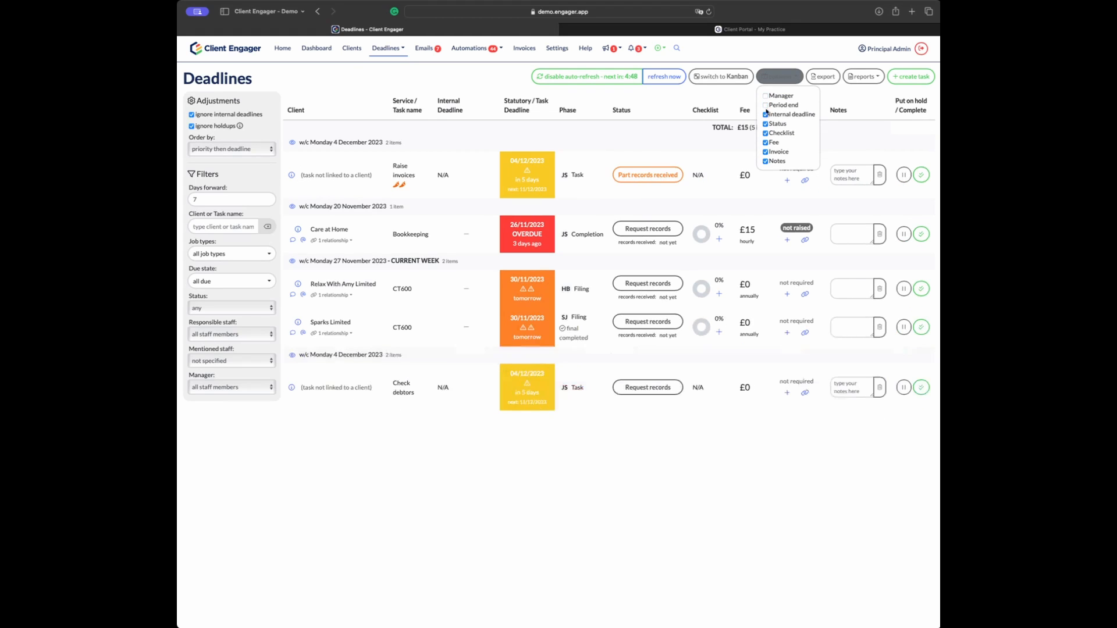
click(765, 115)
click(766, 124)
click(765, 133)
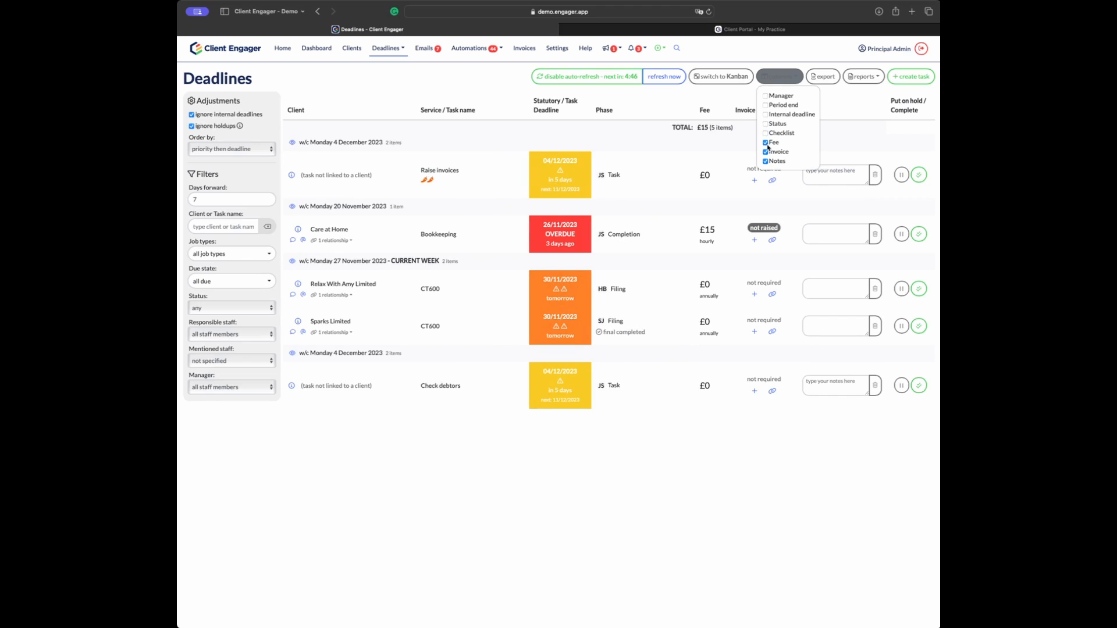
click(766, 142)
click(765, 153)
click(765, 162)
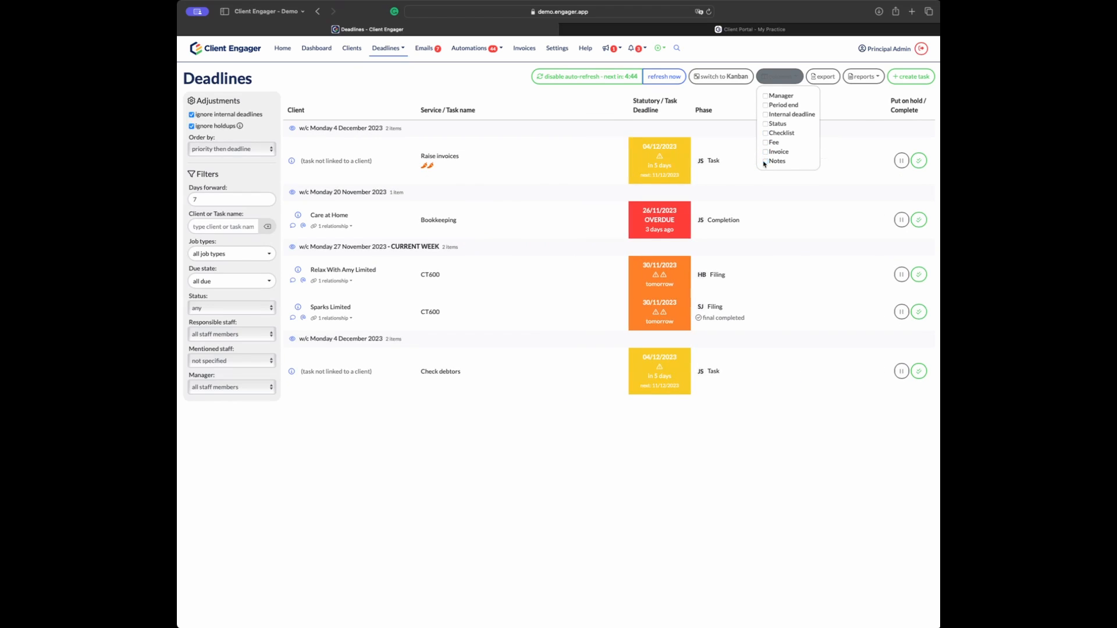
click(766, 105)
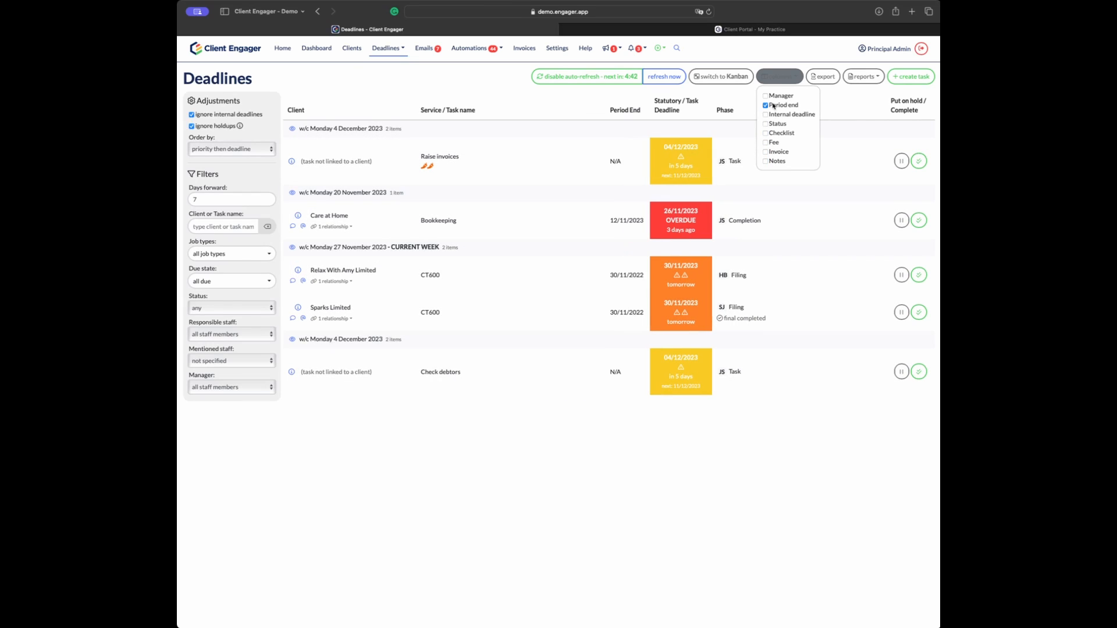
click(776, 124)
click(779, 134)
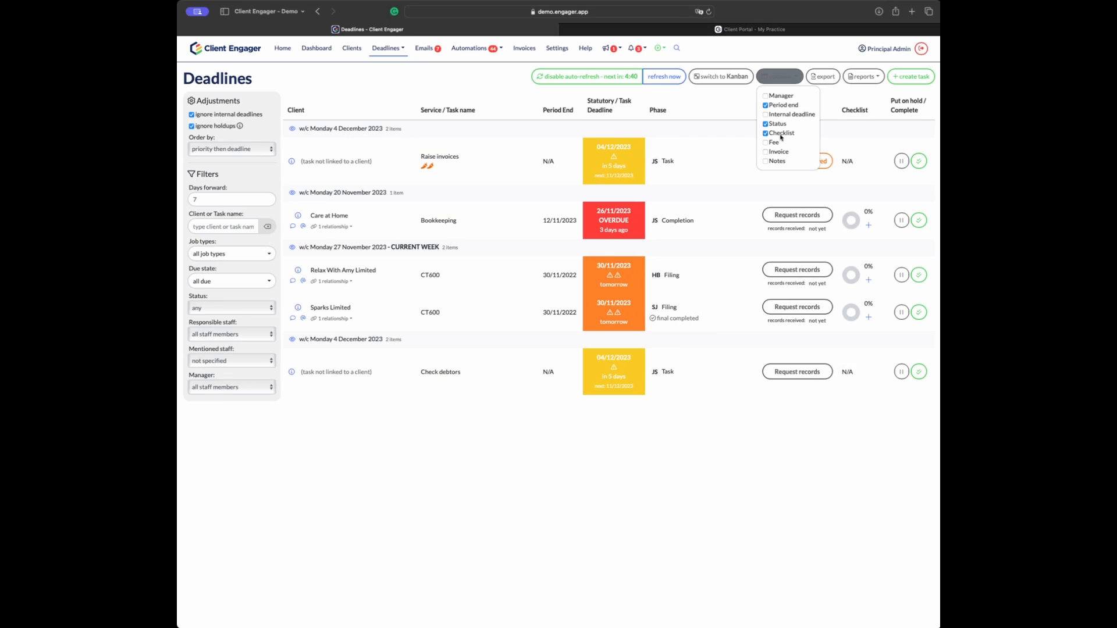
click(617, 427)
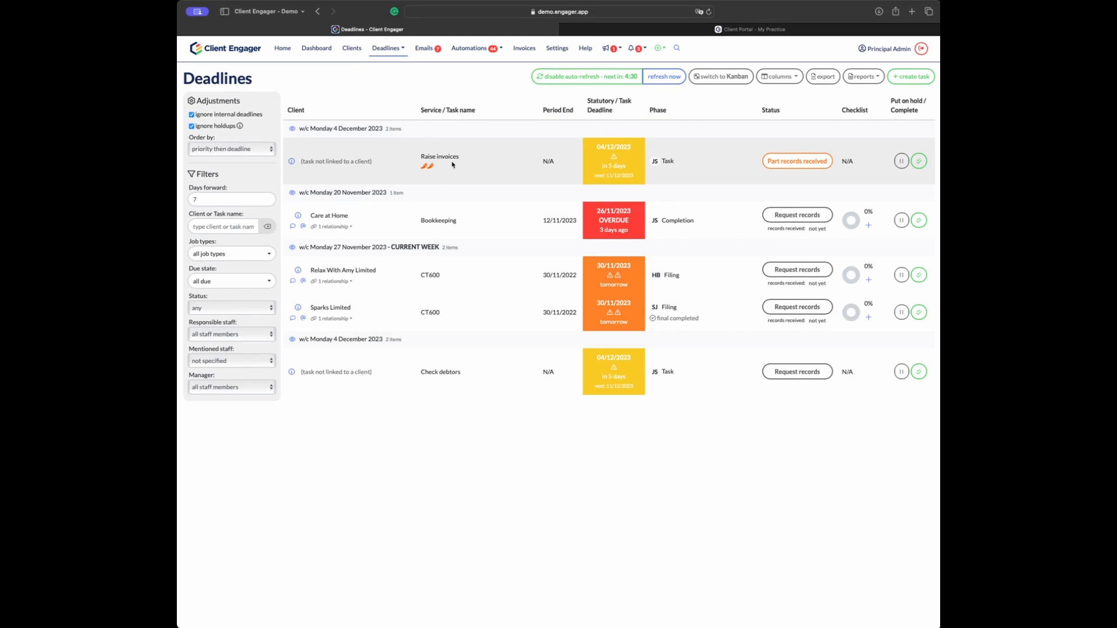
click(780, 77)
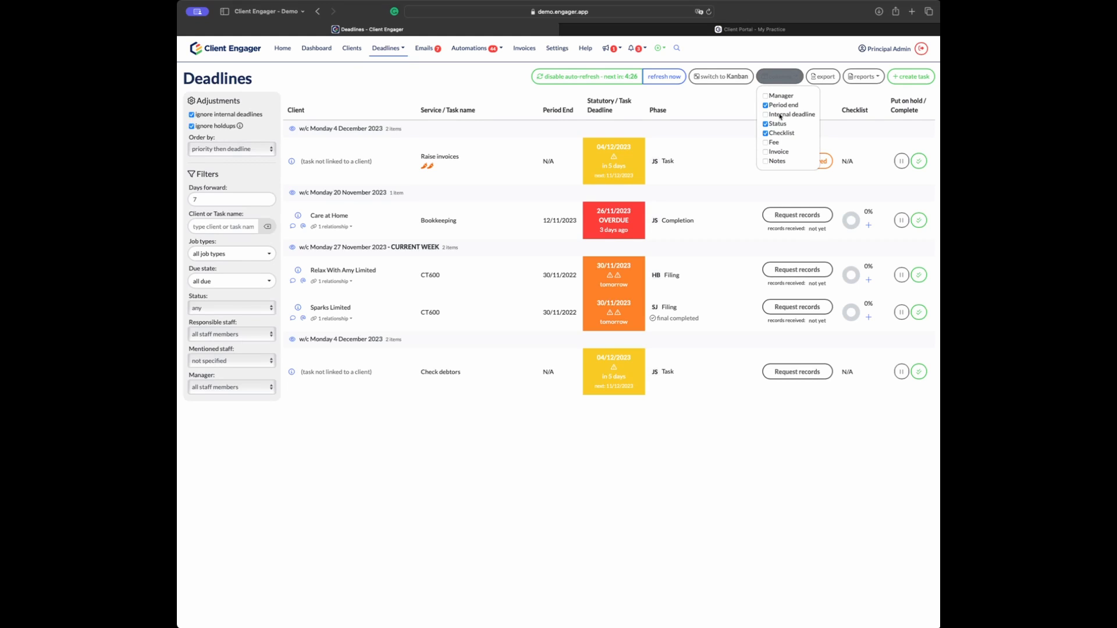
Step: Switch the deadlines back to Kanban cards and glance at the card layout options
click(721, 76)
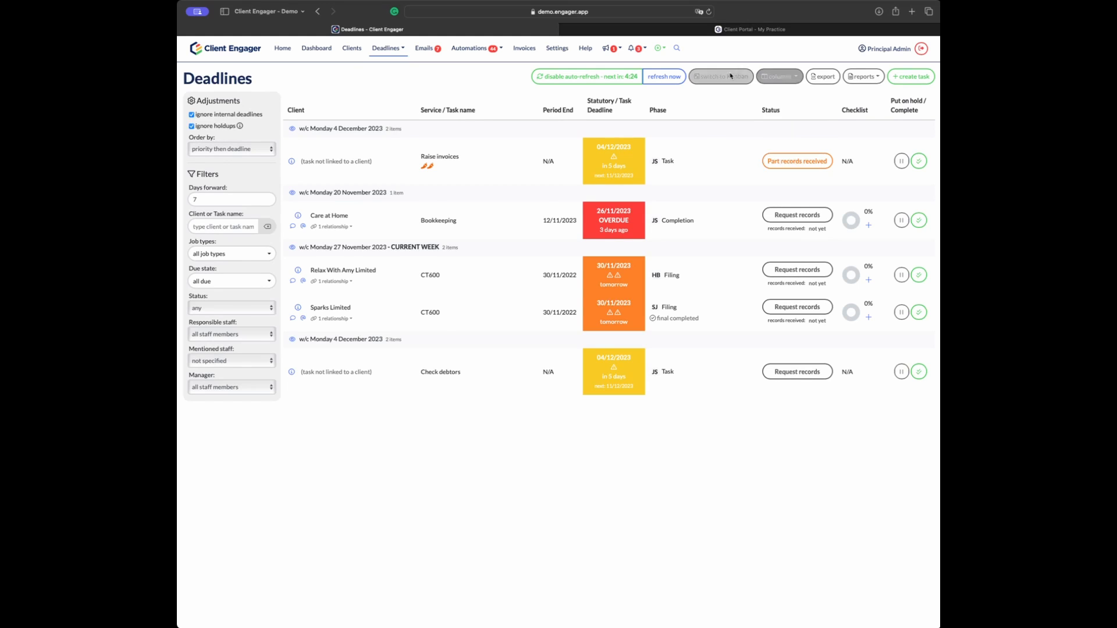
click(778, 75)
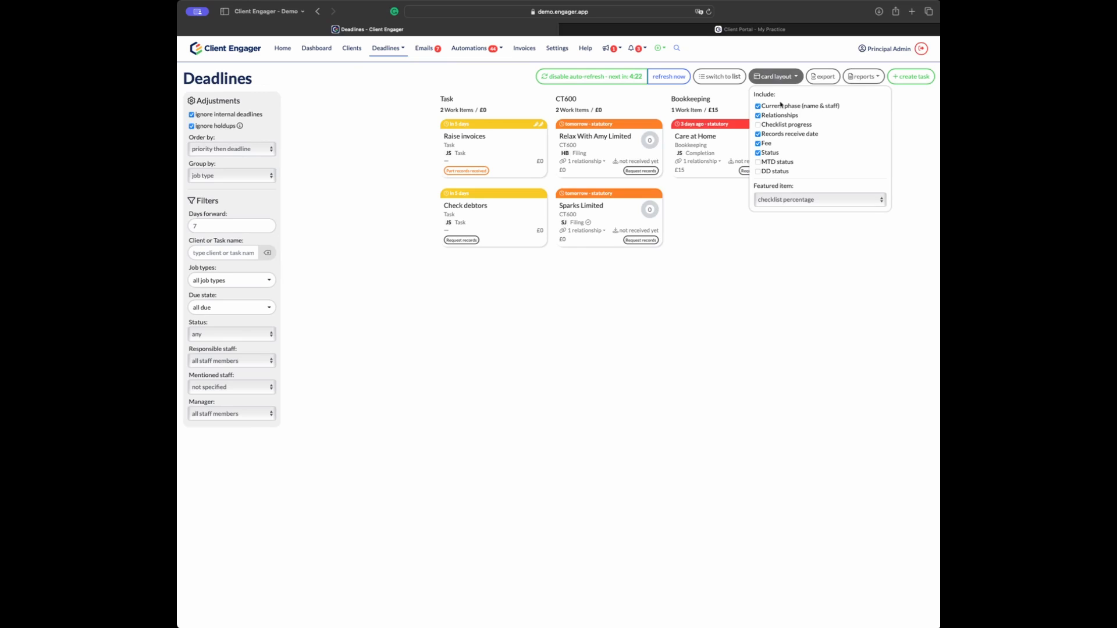
click(777, 77)
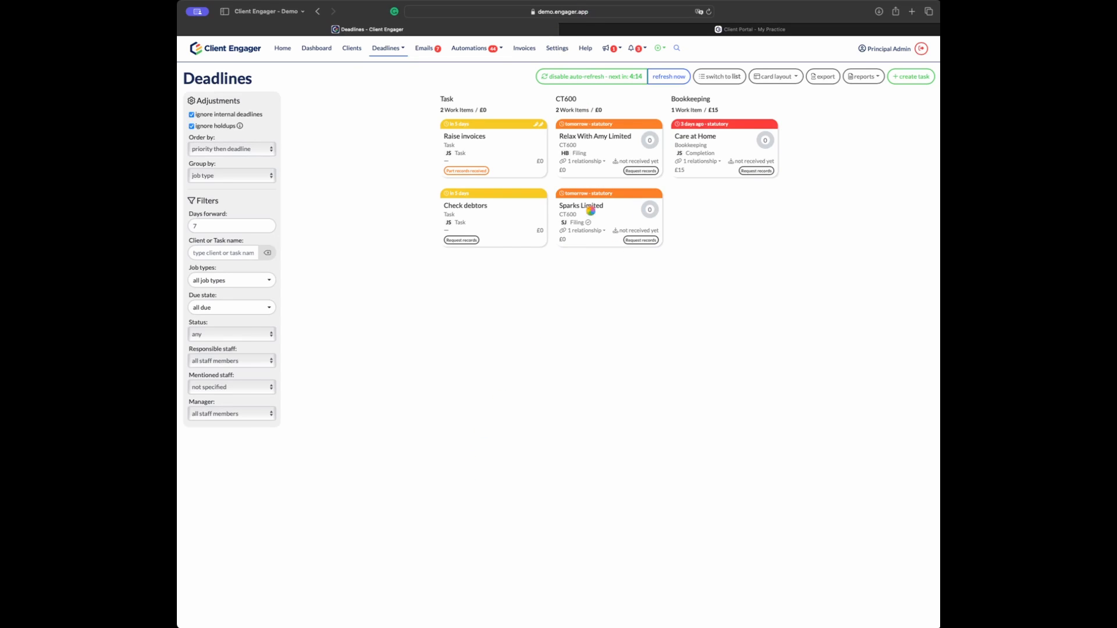
Step: Assign Care at Home's Preparation phase to HB and Completion phase to JD, then close the job
key(super+l)
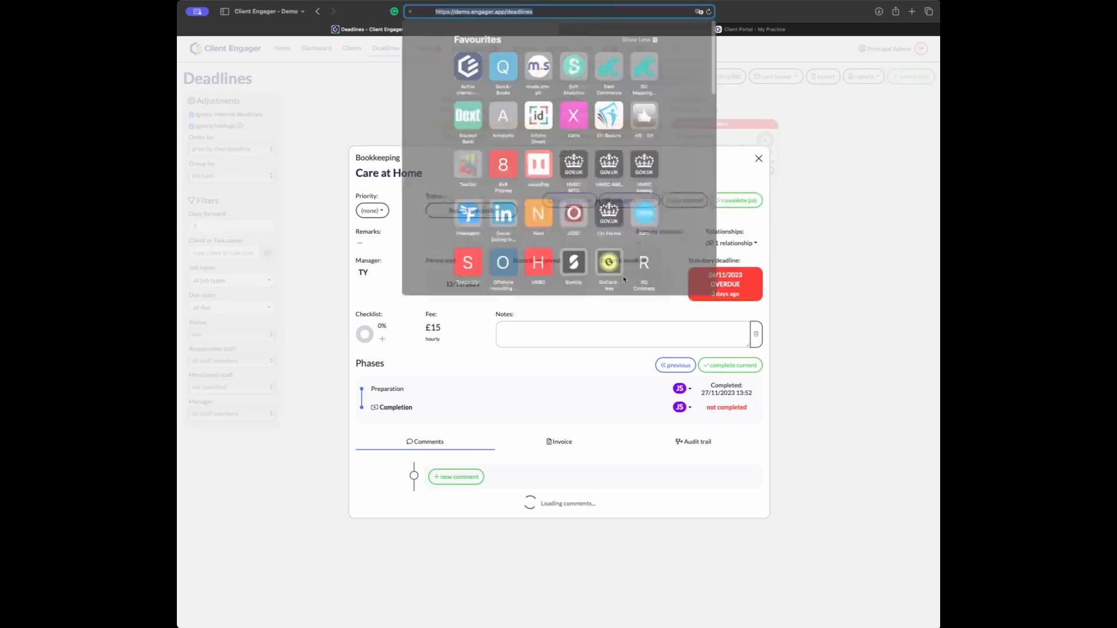
click(715, 243)
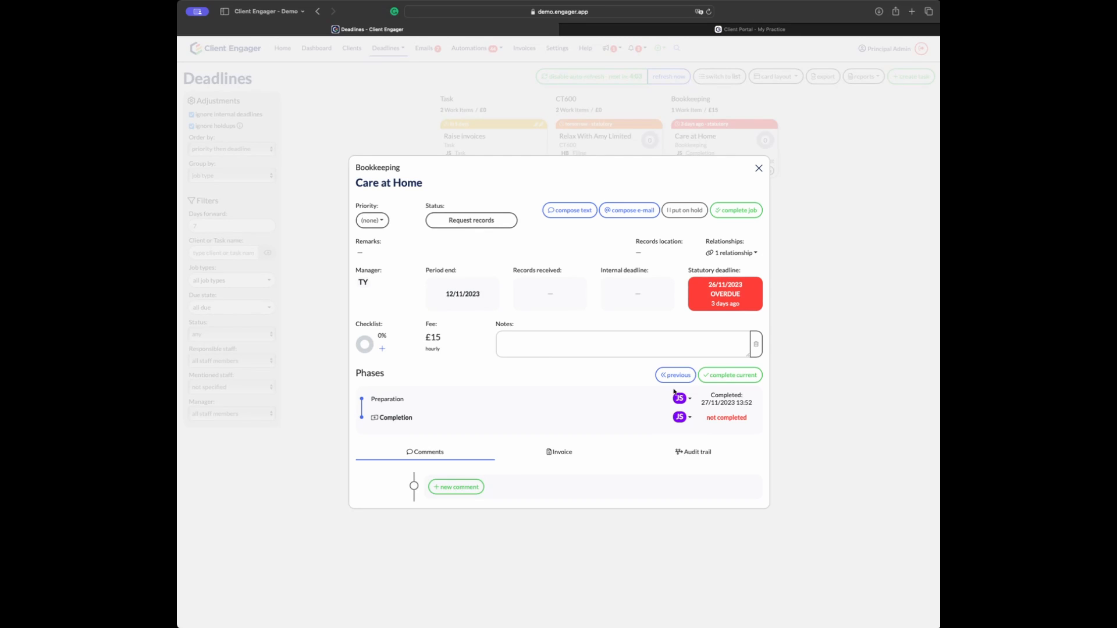
click(695, 400)
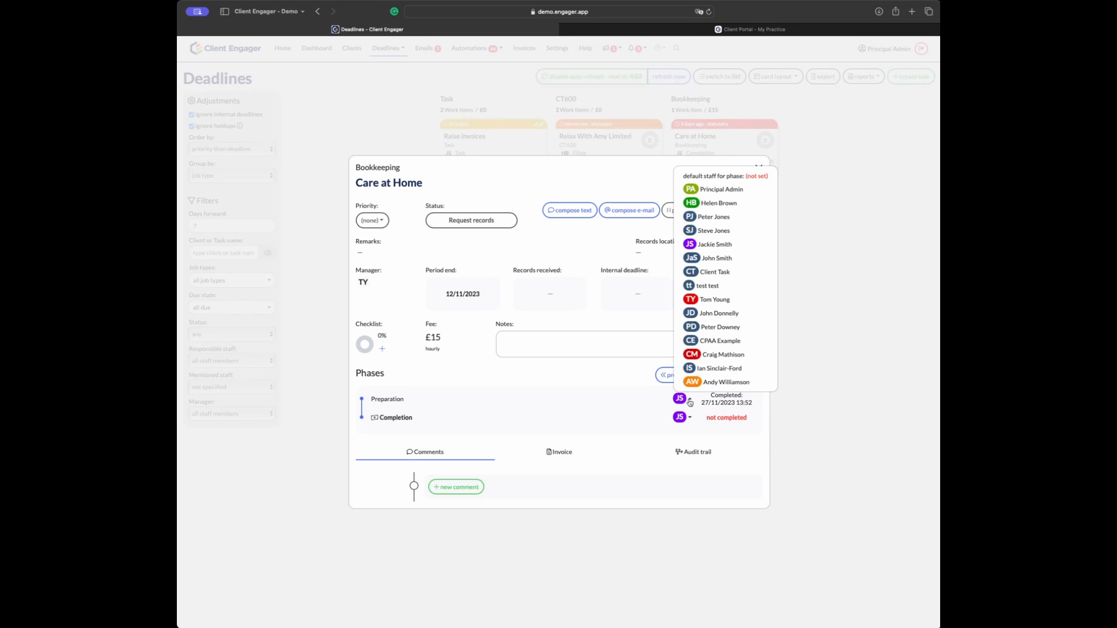
click(720, 200)
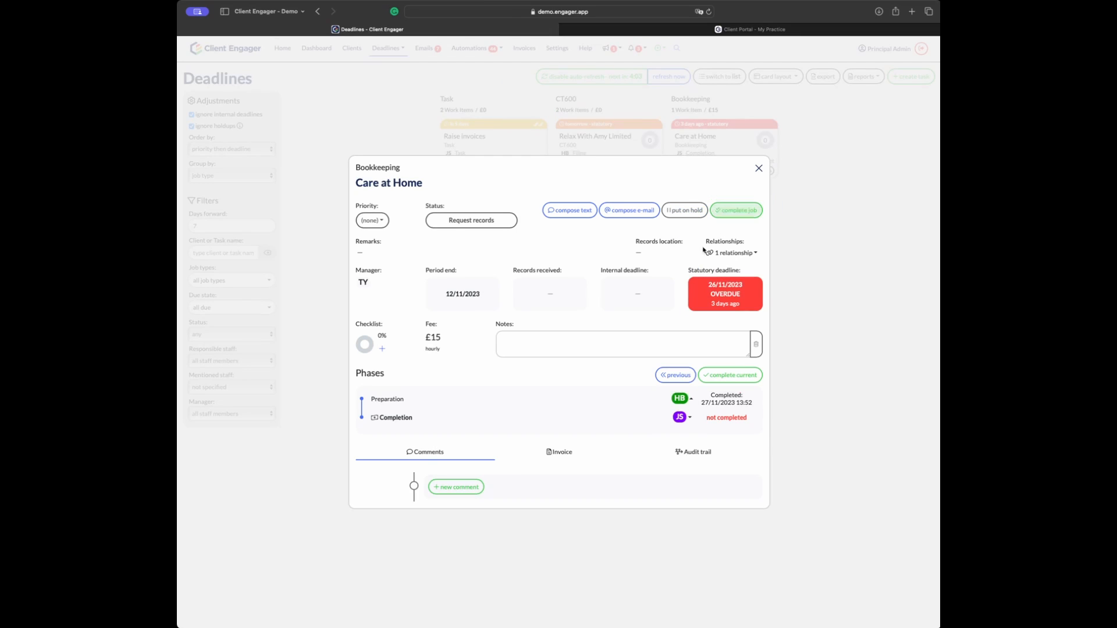
click(689, 417)
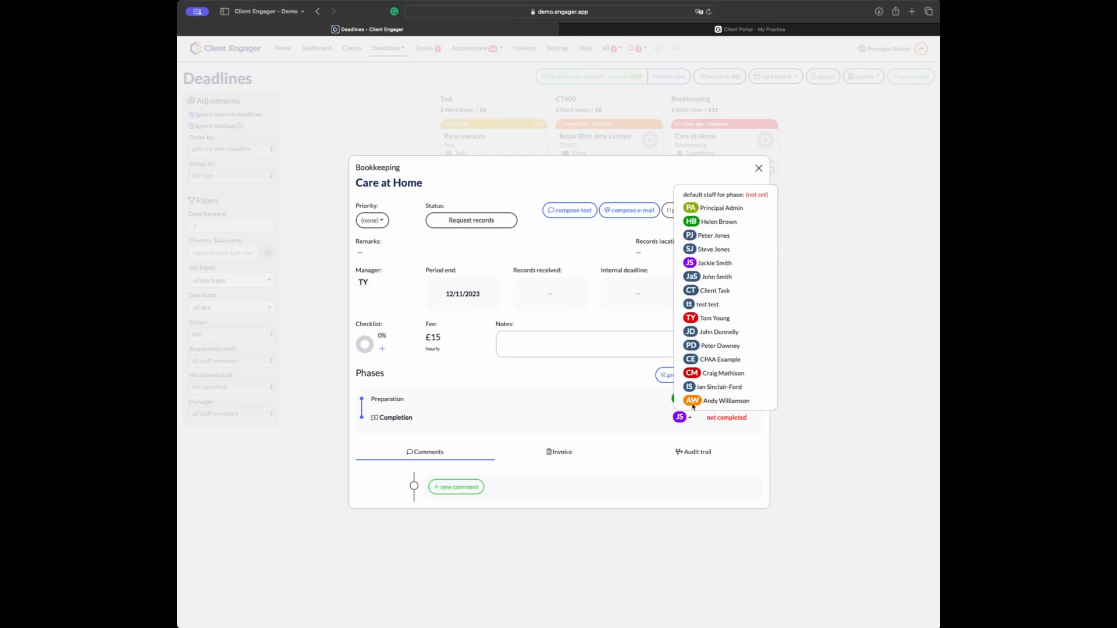
click(712, 333)
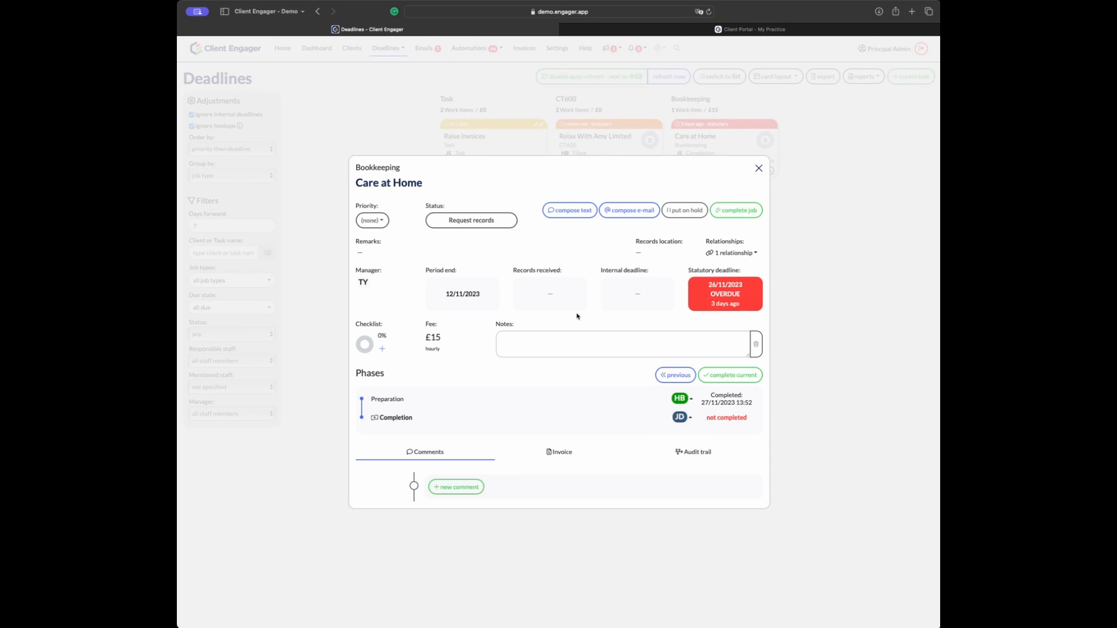
click(759, 168)
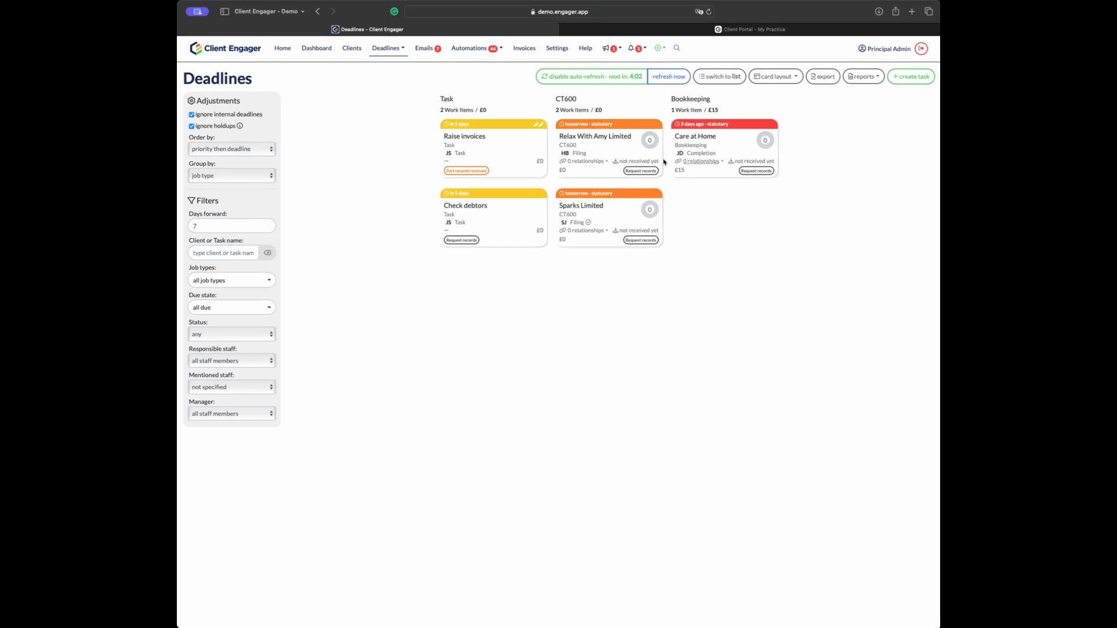
Step: Change the Raise invoices task's staff member from JS to PJ and close its details
click(514, 153)
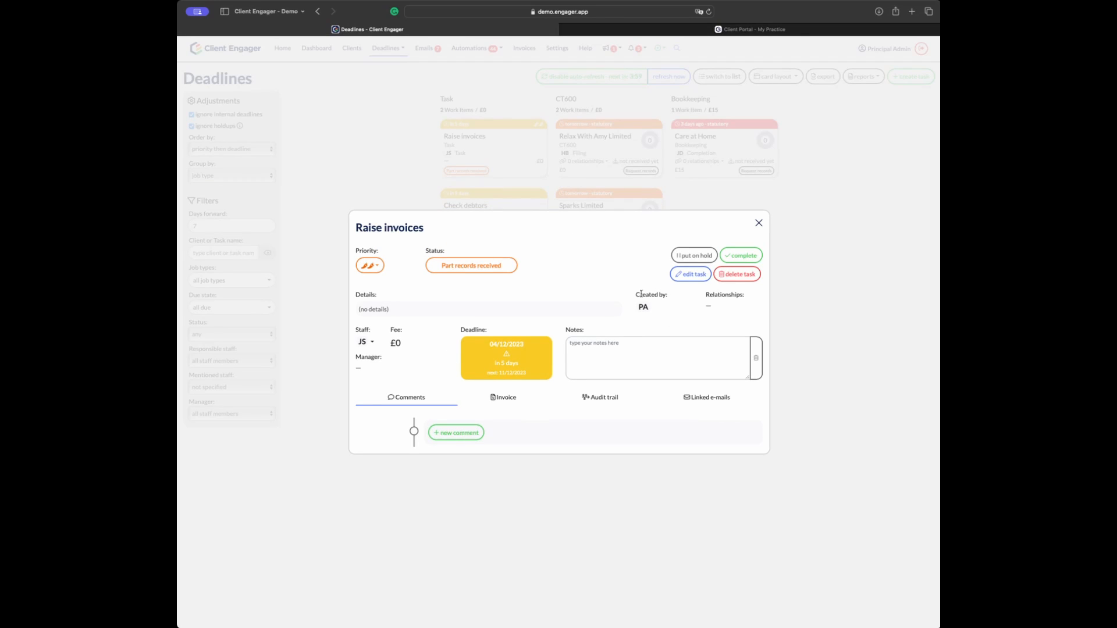
click(691, 275)
click(502, 243)
click(759, 174)
click(370, 343)
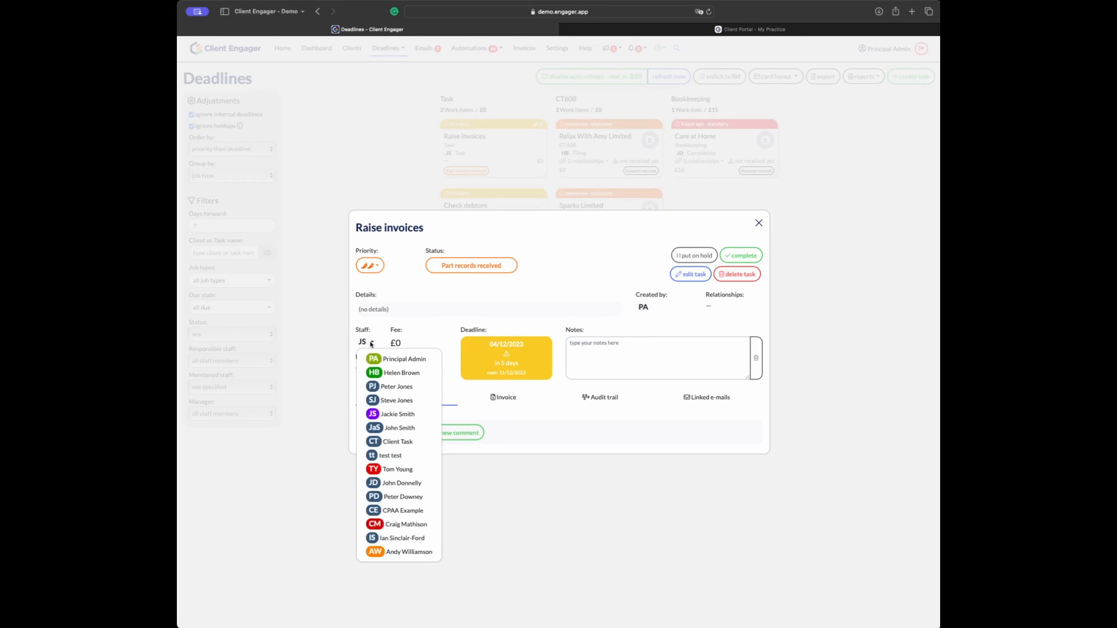
click(395, 387)
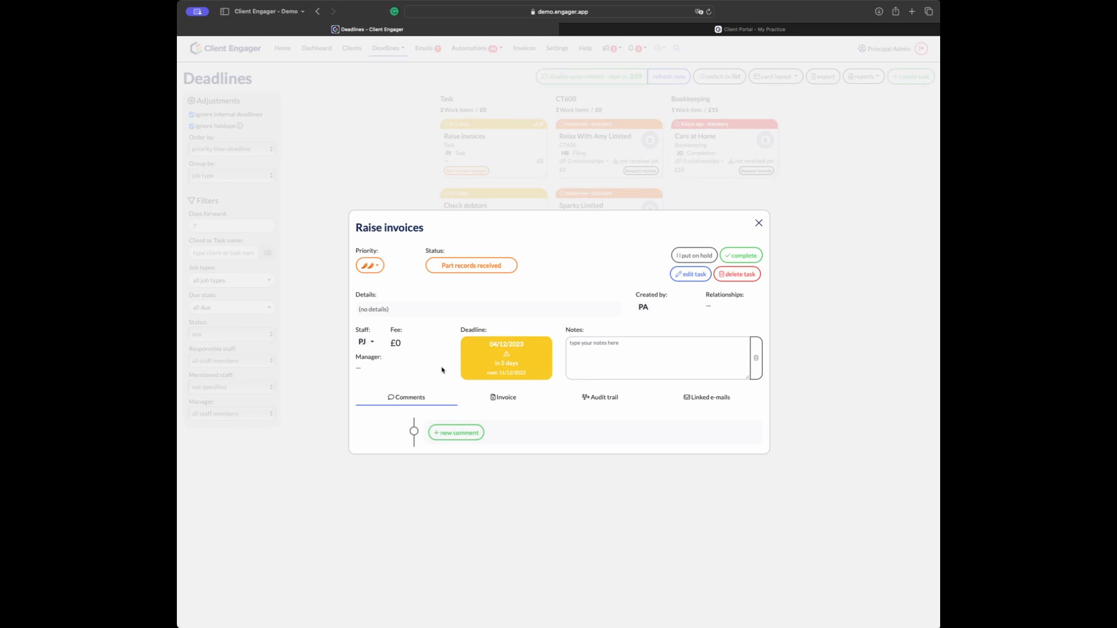
click(759, 224)
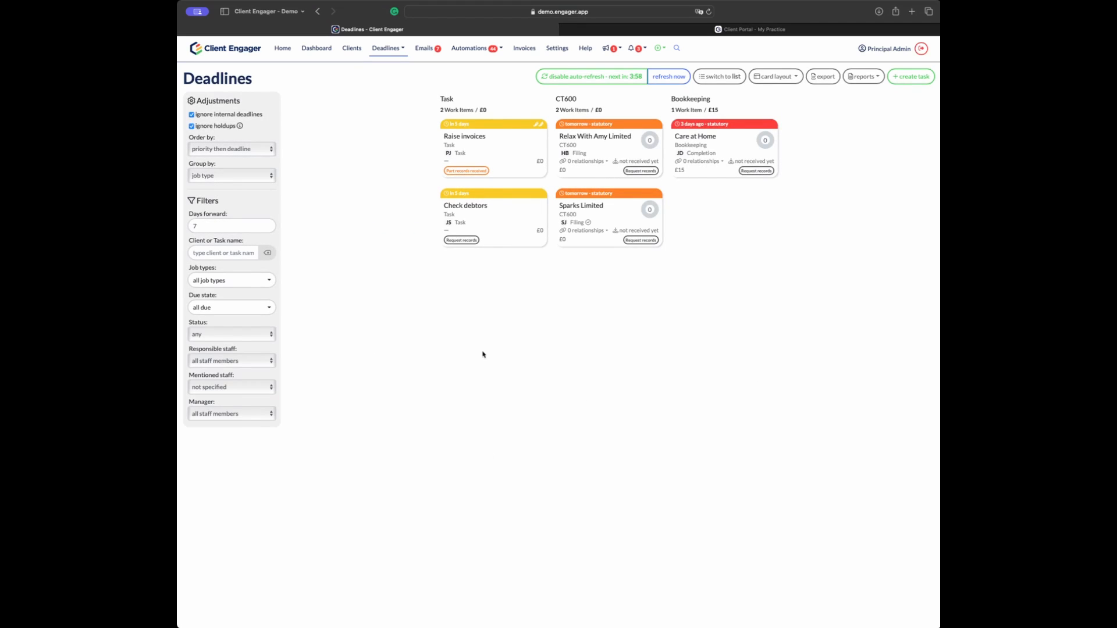
click(490, 237)
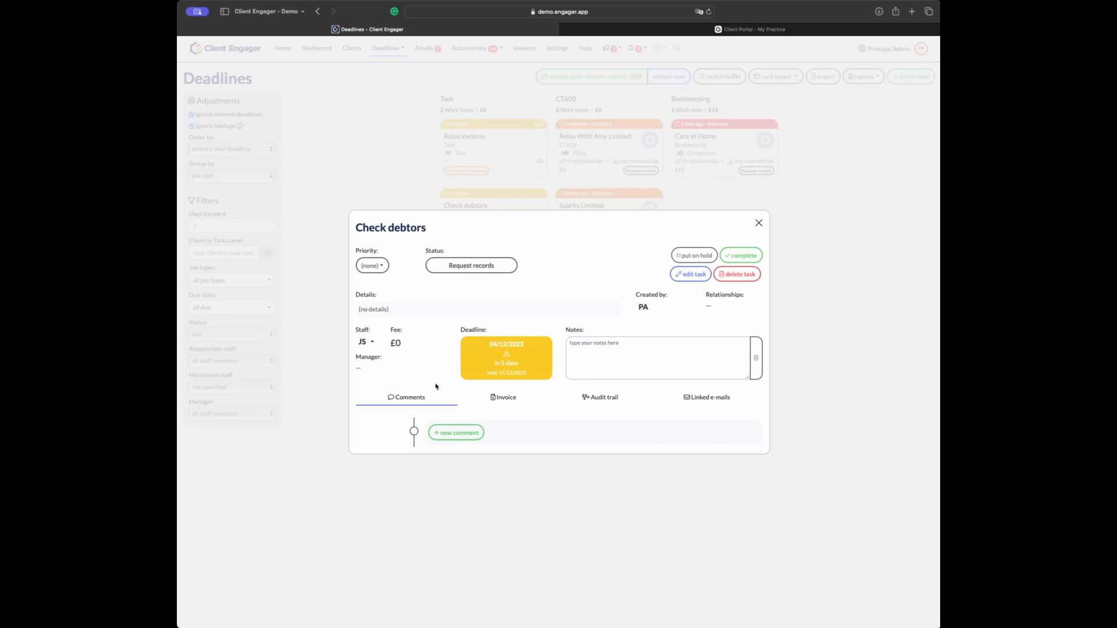
click(458, 434)
click(554, 435)
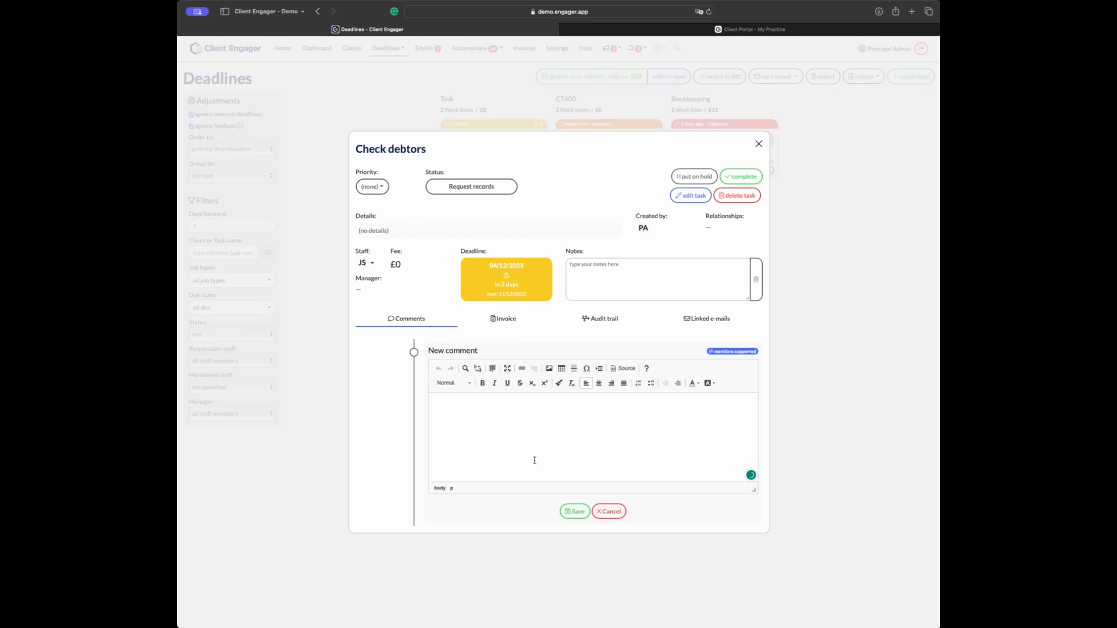
text(@H)
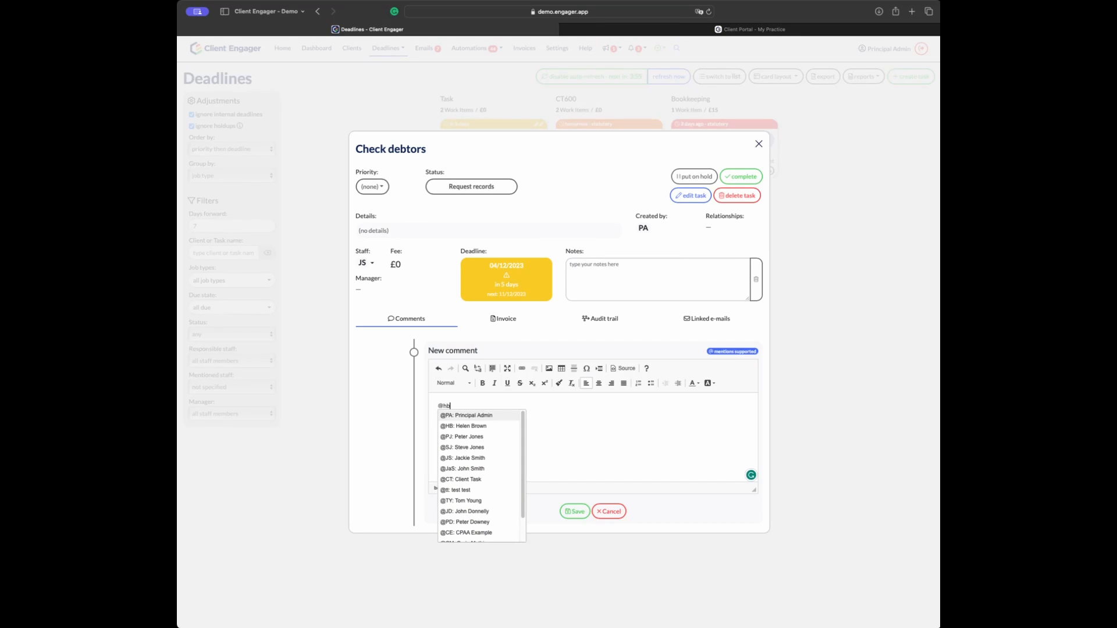
click(494, 428)
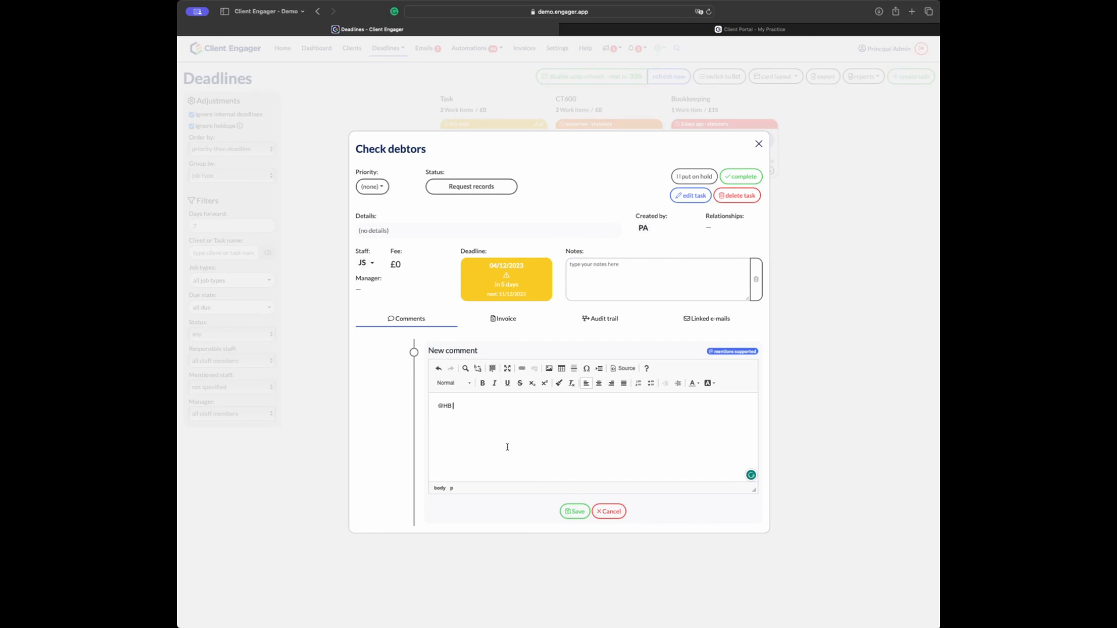
click(576, 512)
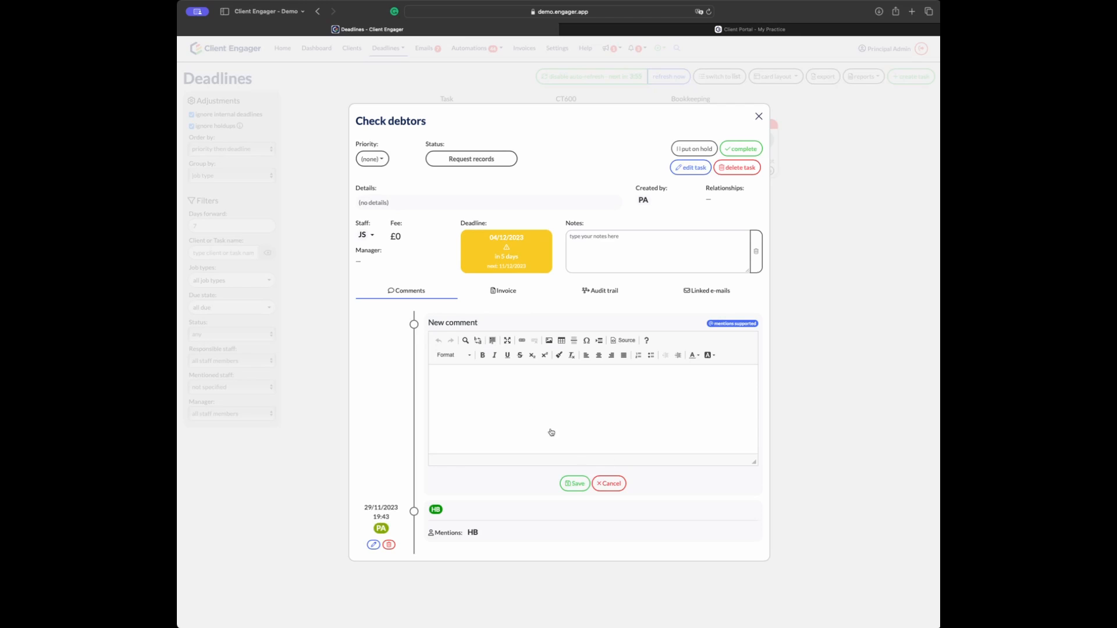
Step: Dismiss the empty comment editor and leave the task assigned to JS
click(608, 484)
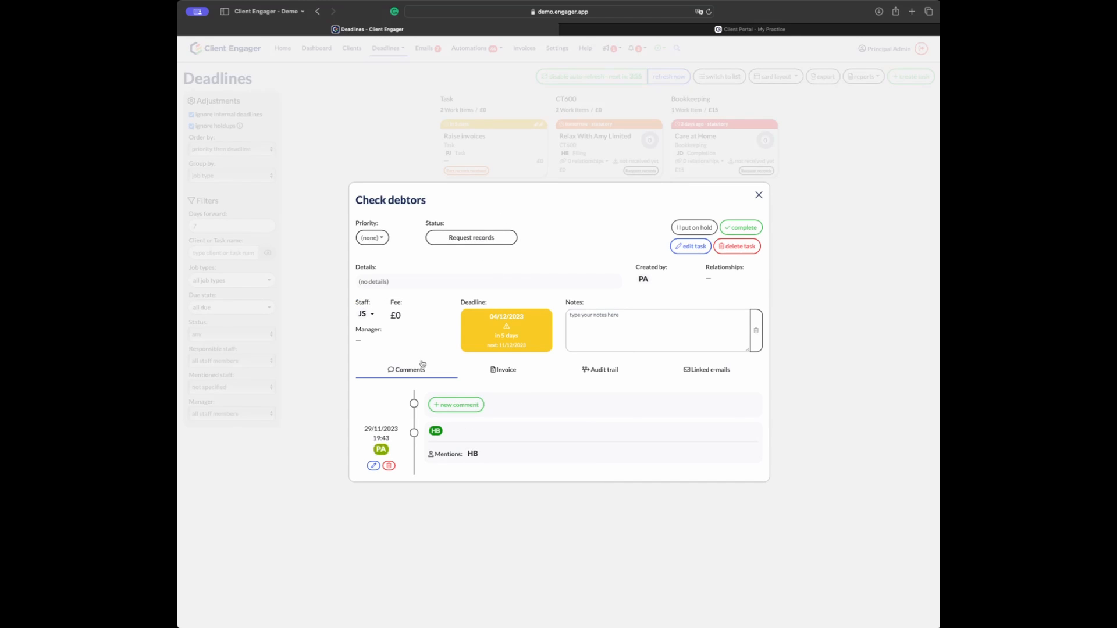
click(371, 315)
click(371, 316)
Step: Start a new task named test and choose Abc Ltd as its client
click(758, 196)
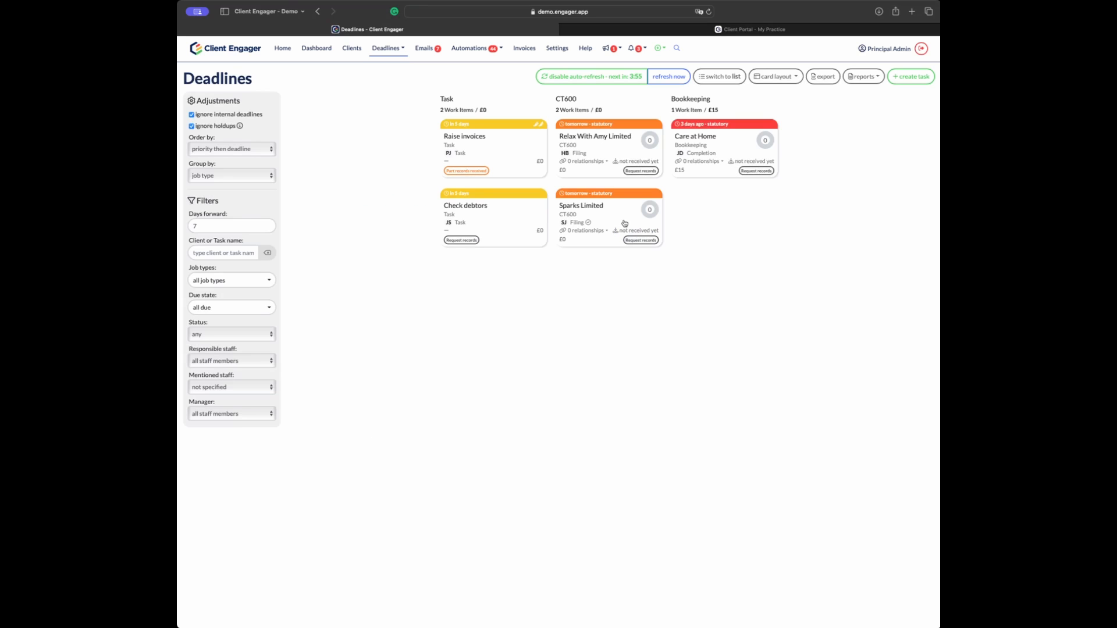
click(912, 79)
click(515, 196)
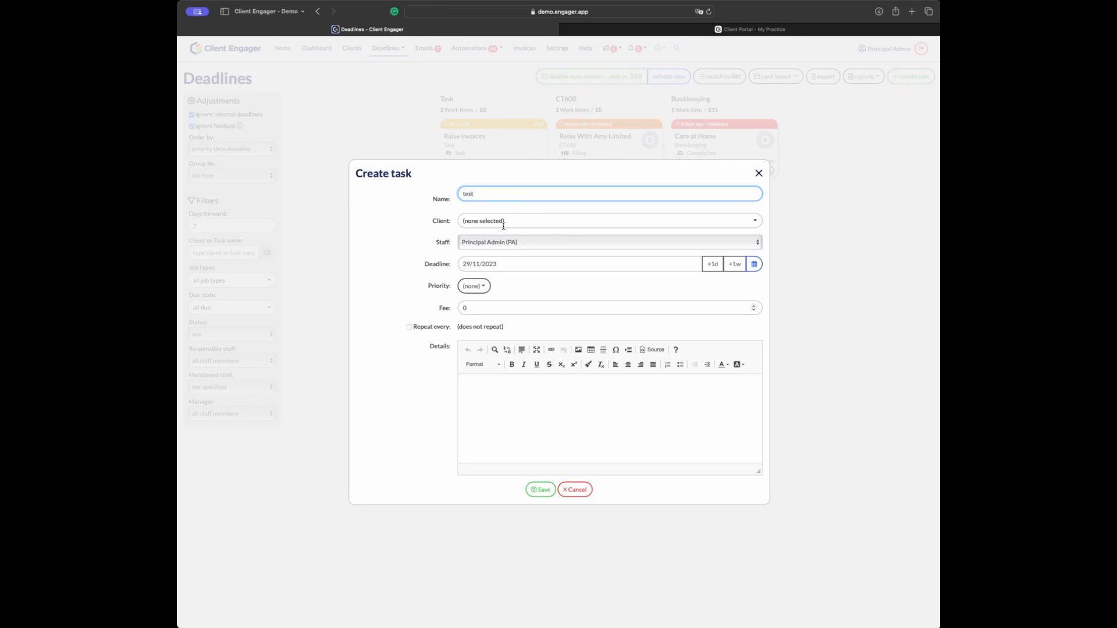
click(499, 221)
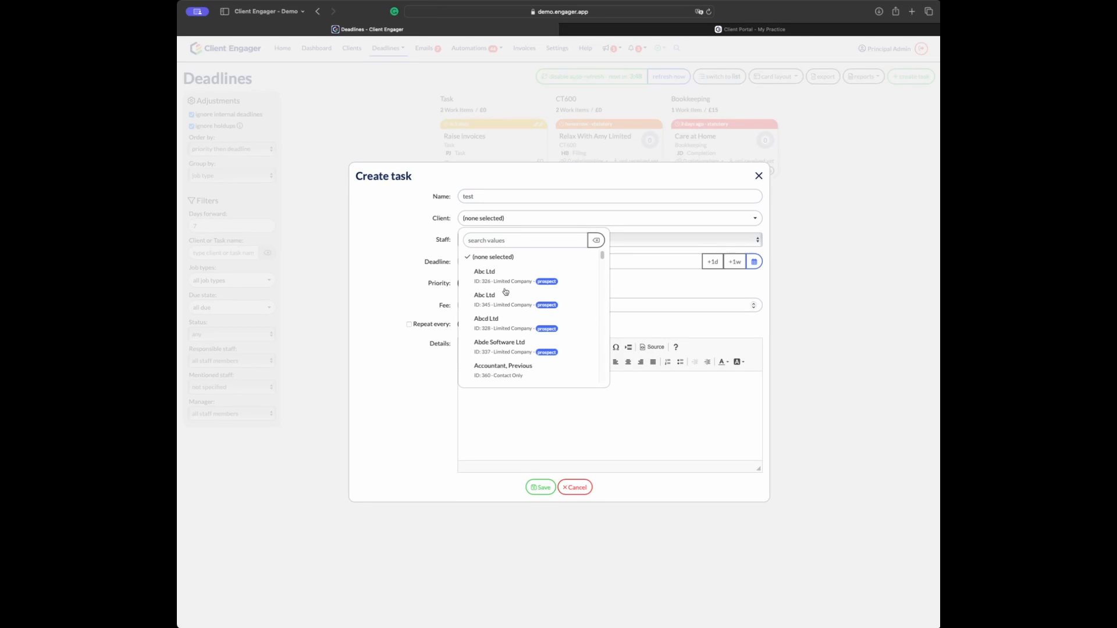
scroll(505, 290, down, 2)
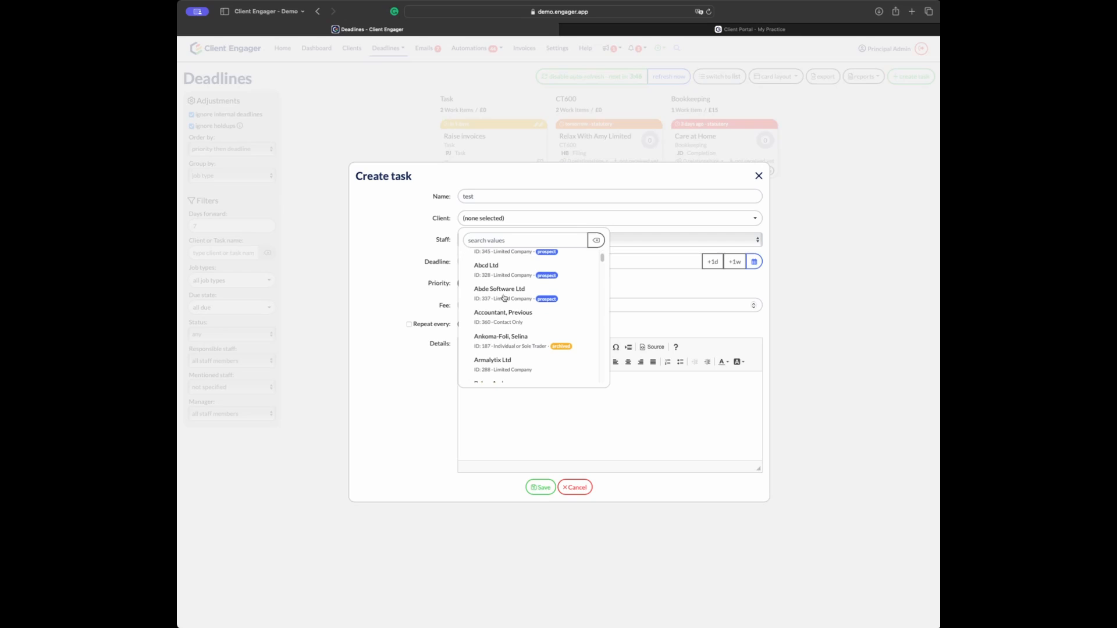
scroll(516, 286, up, 2)
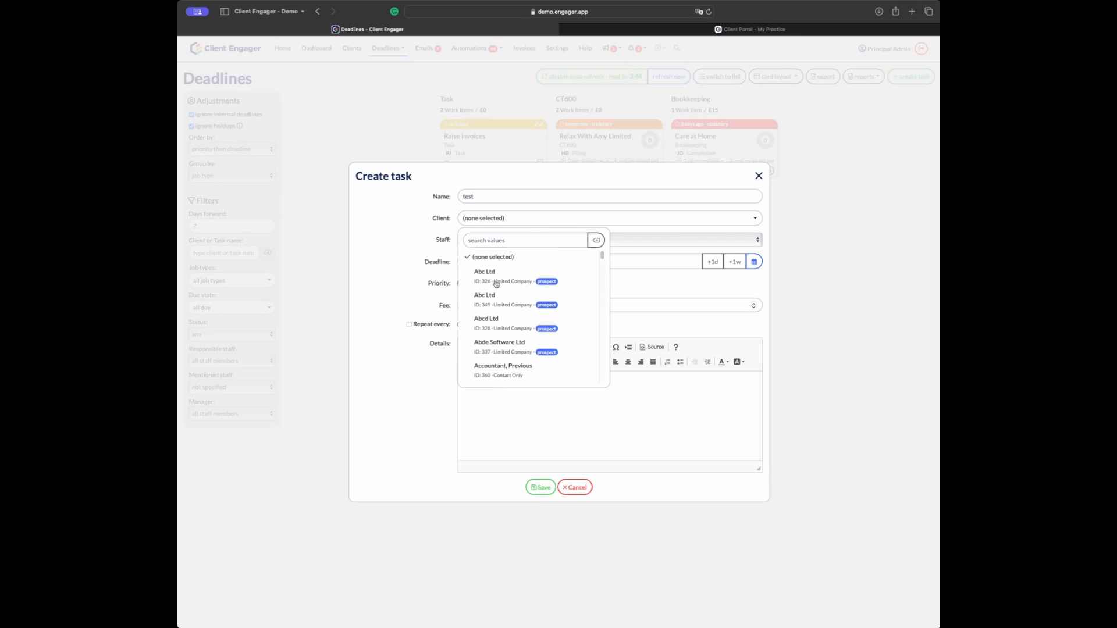
scroll(550, 282, down, 2)
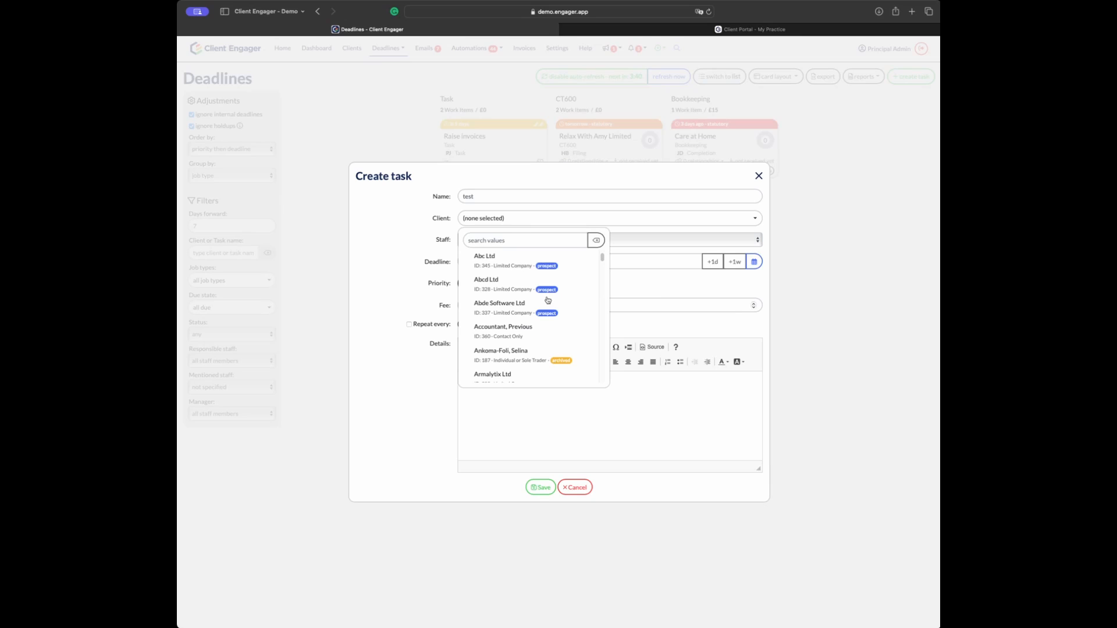
scroll(496, 304, up, 1)
scroll(496, 304, up, 1)
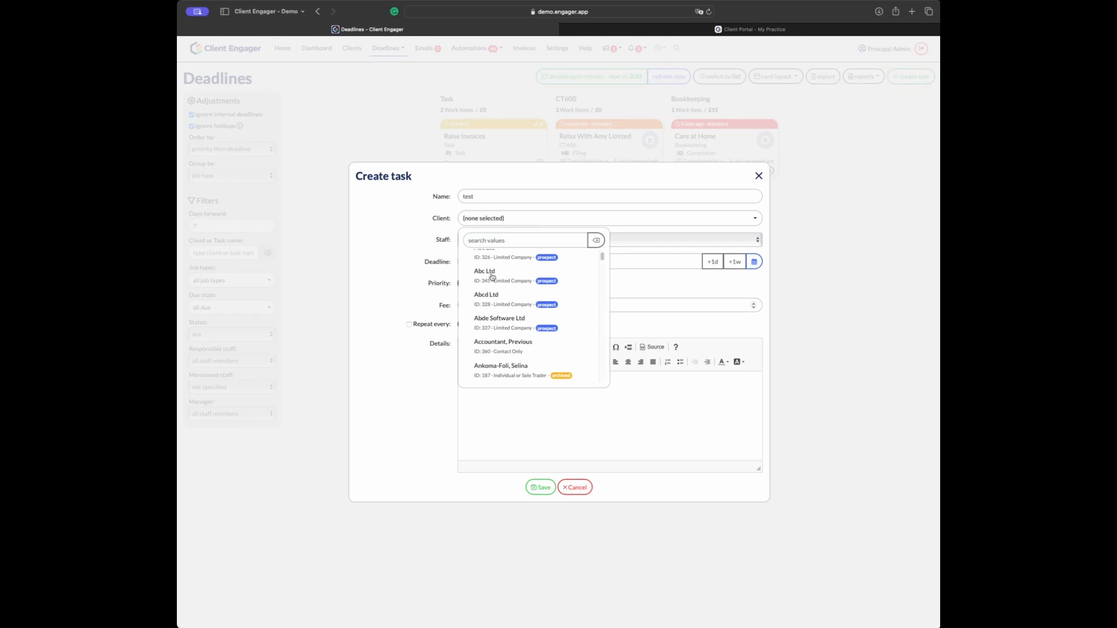
click(492, 277)
Step: Move the deadline one day to 30/11/2023, set Medium priority, add details 'call back', and save
click(712, 262)
click(485, 285)
click(504, 325)
click(515, 307)
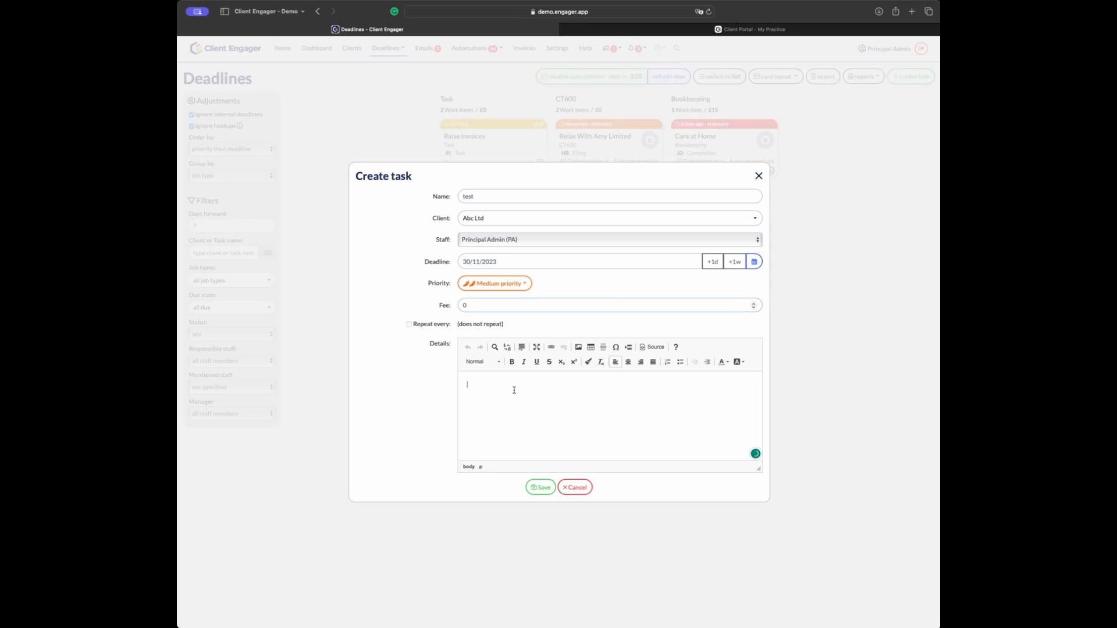
text(all back)
click(531, 486)
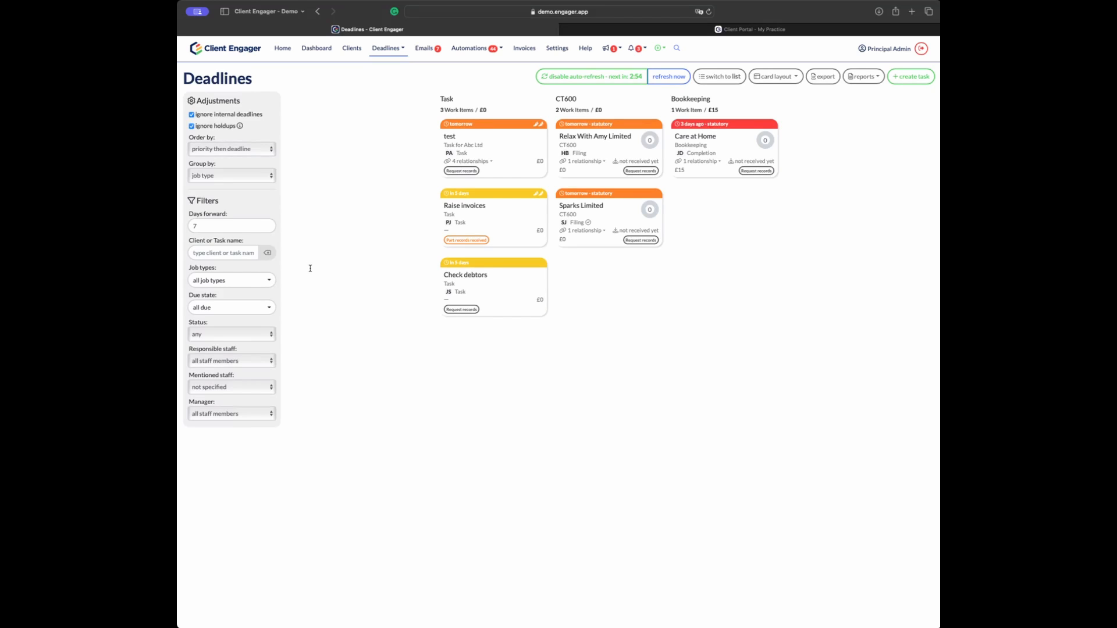
Step: Browse the Microsoft 365 shared inbox, then the Google shared inbox messages in Emails
click(430, 48)
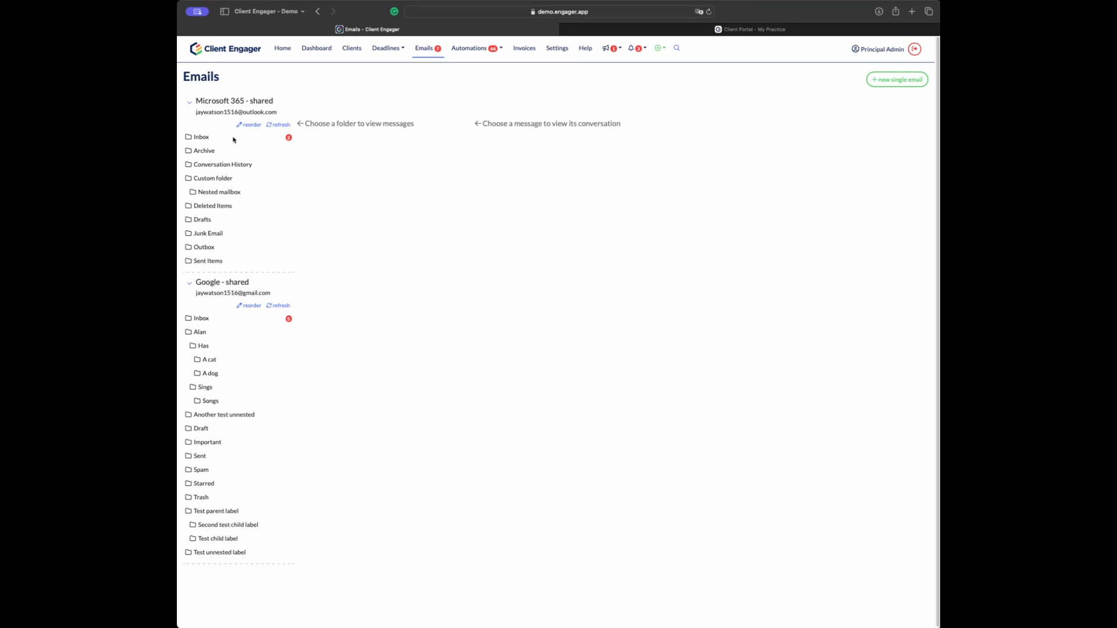
click(233, 139)
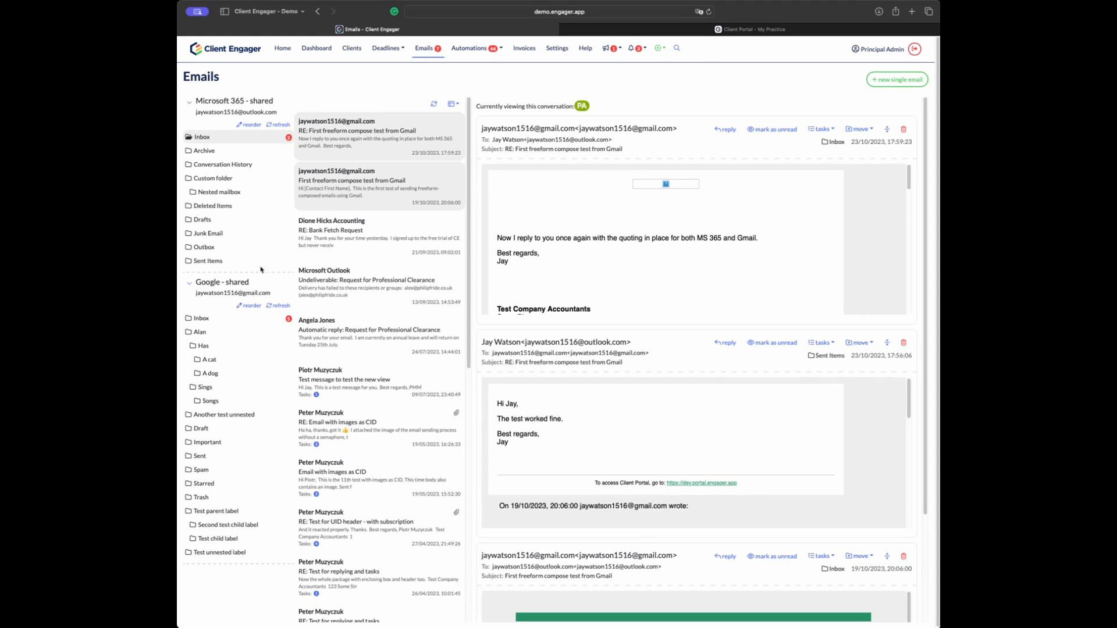
click(216, 318)
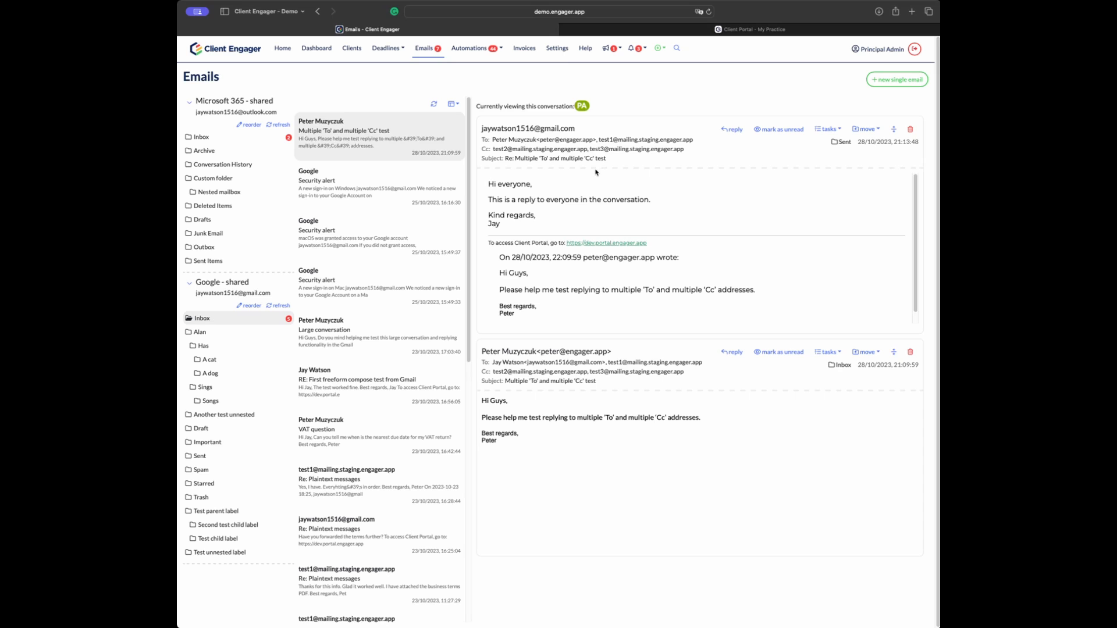
click(557, 50)
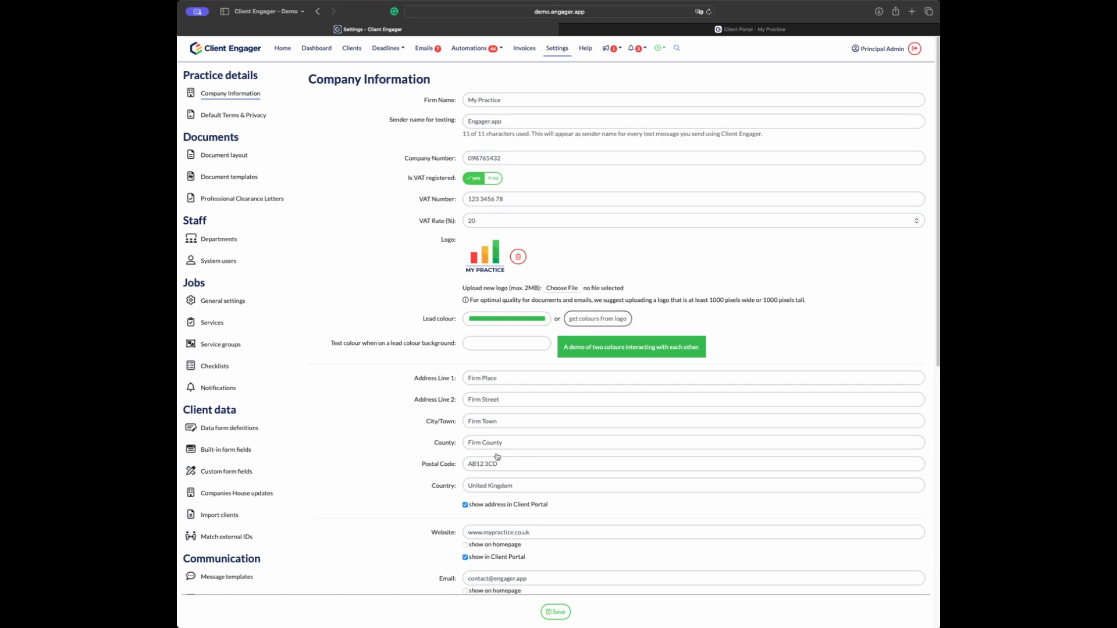
Step: Scroll through the Company Information page to review address, website, email and booking link fields
scroll(497, 530, down, 2)
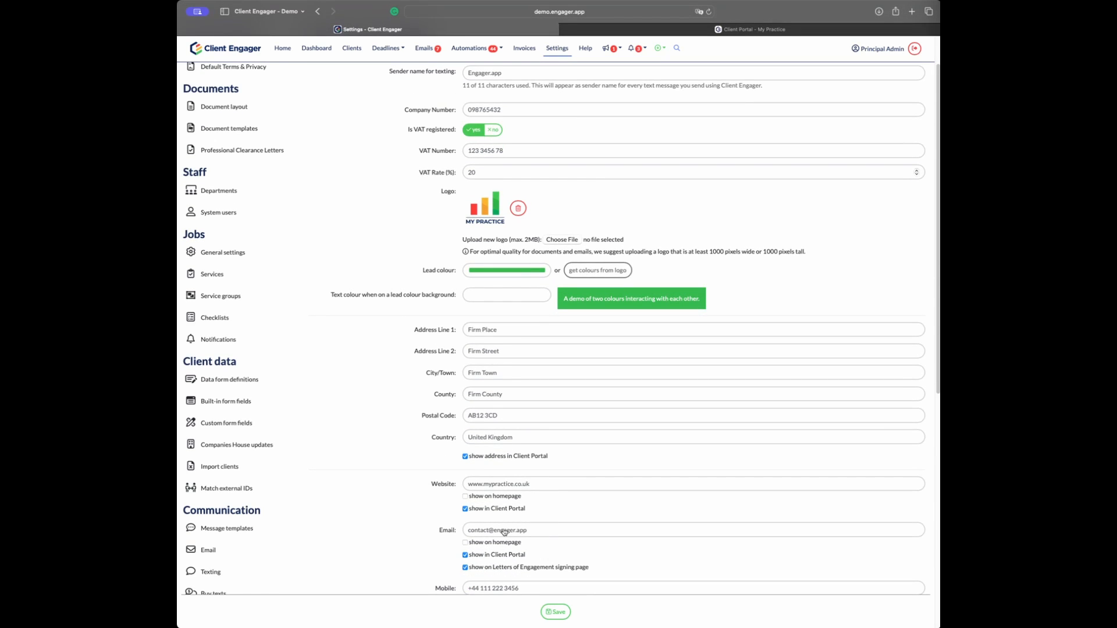
scroll(484, 480, up, 2)
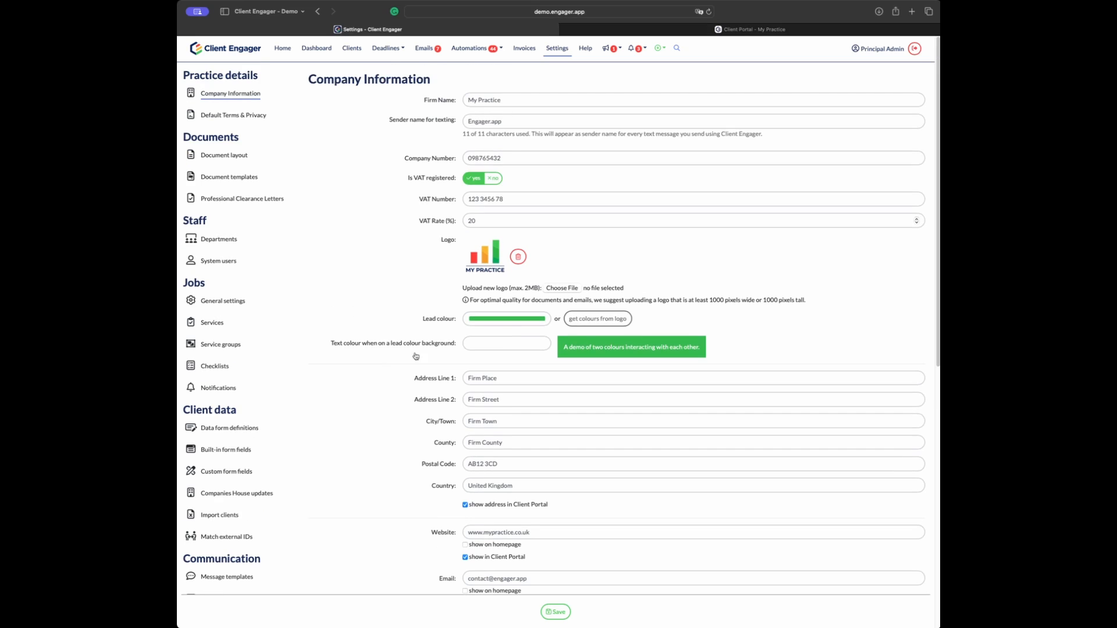
scroll(270, 466, down, 7)
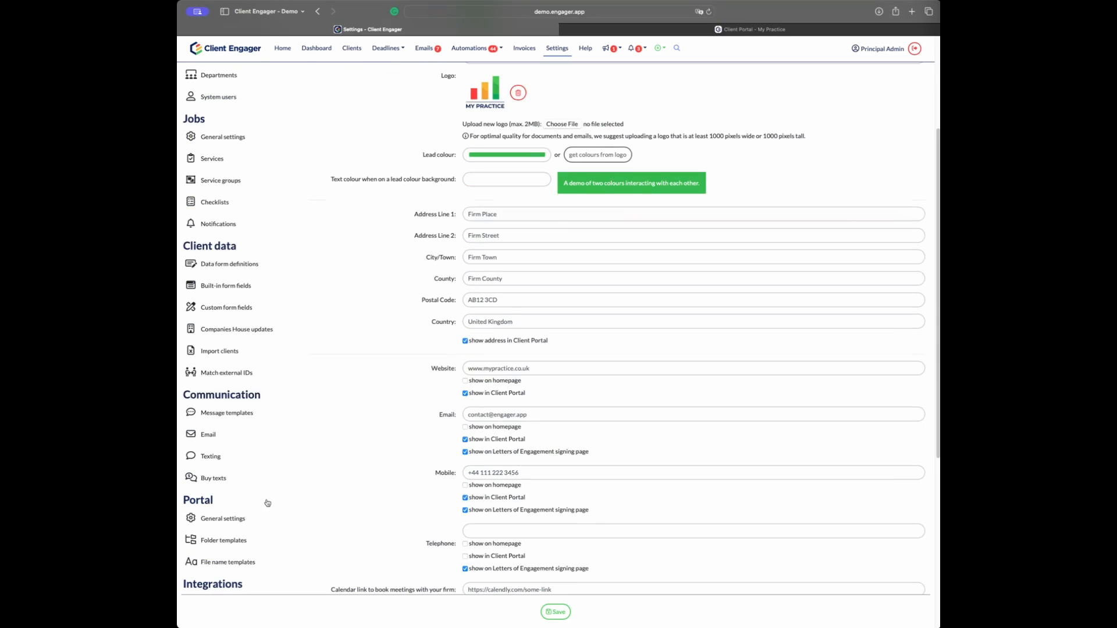
Step: Overwrite the BCC recipient field in Email settings with the new address and confirm saving when leaving
click(208, 436)
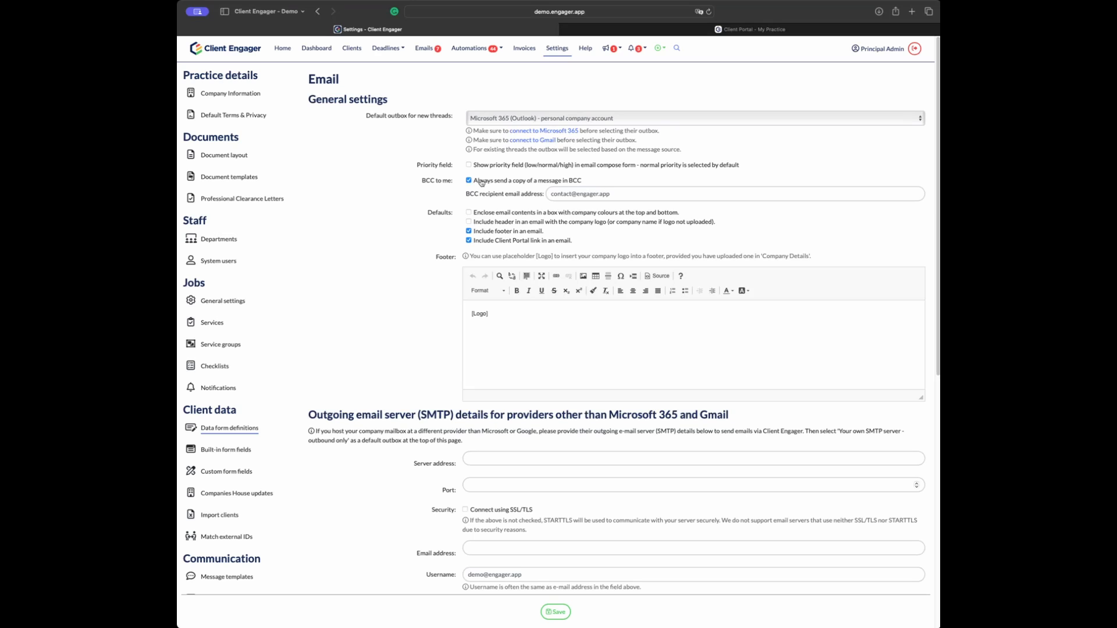
drag(614, 195, 511, 198)
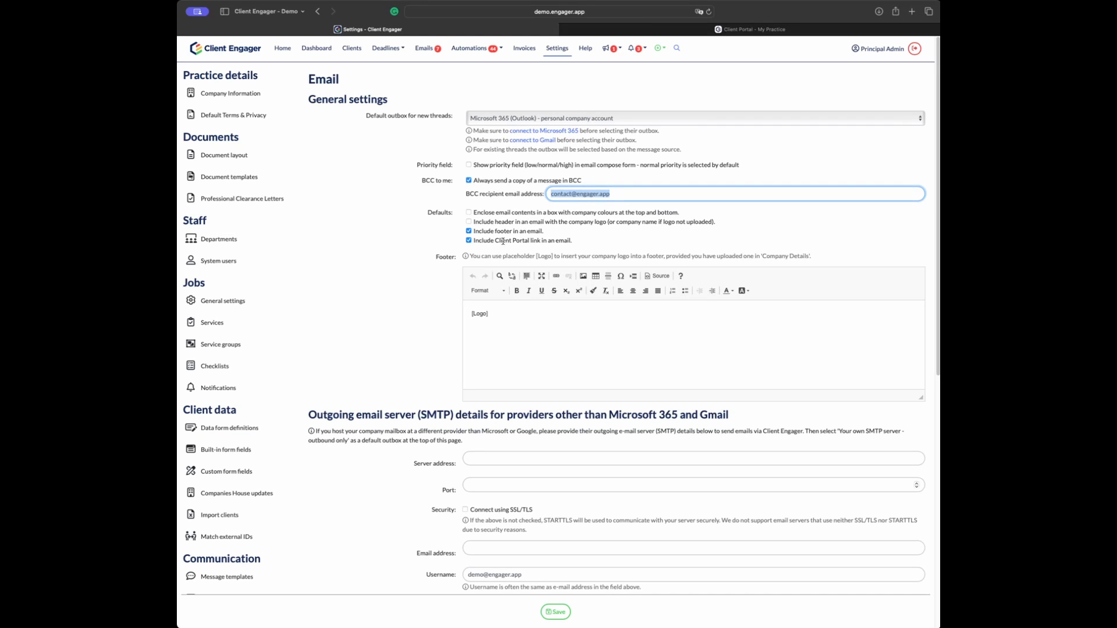
click(694, 212)
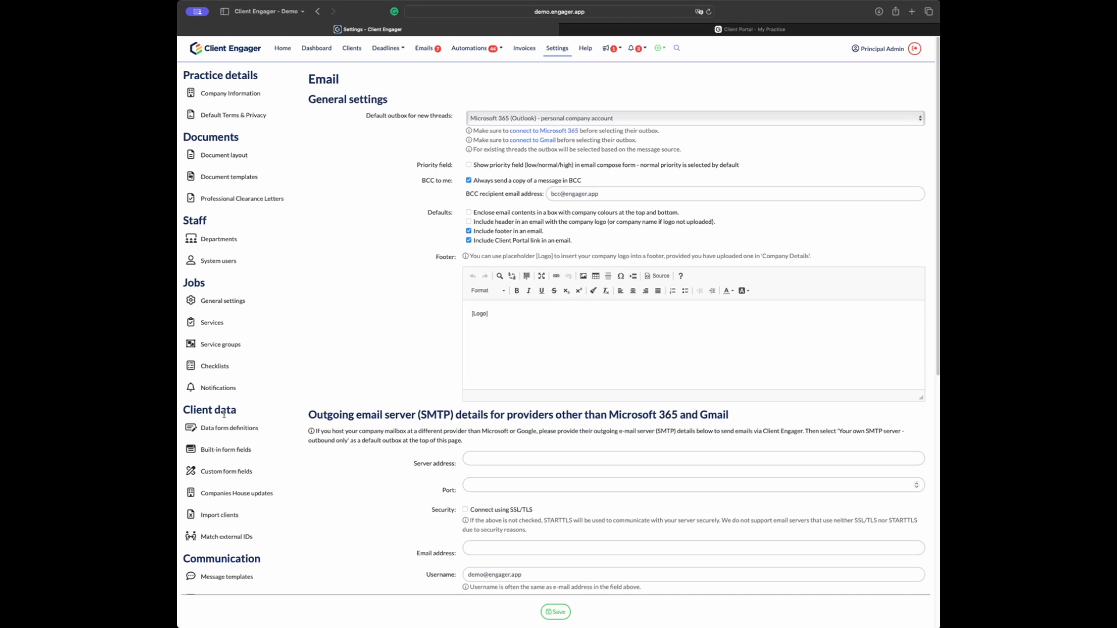
click(352, 50)
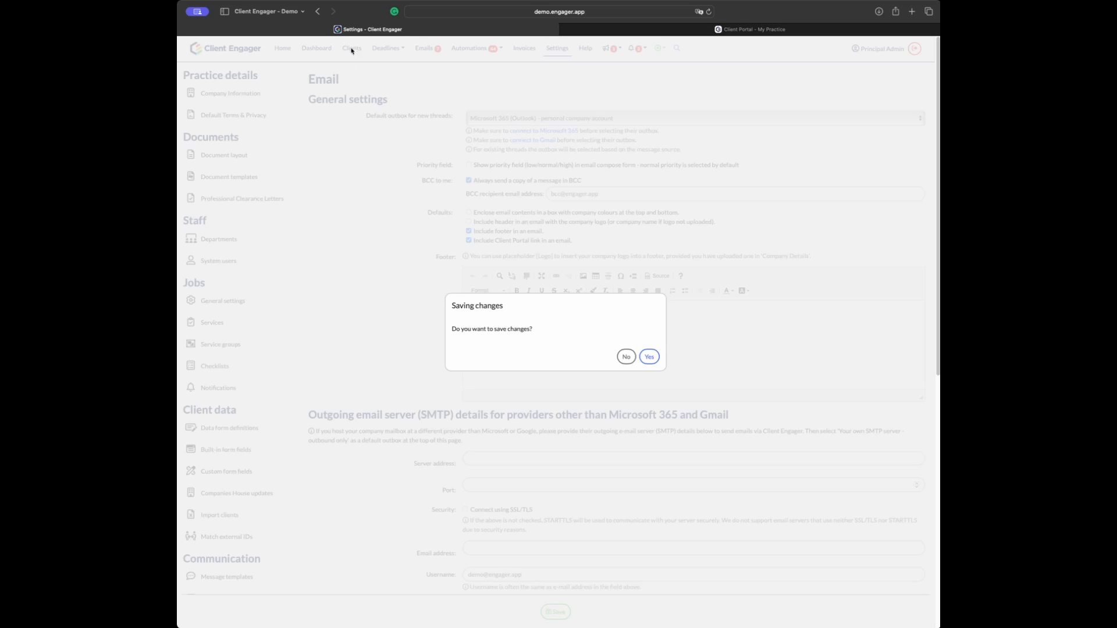
click(658, 357)
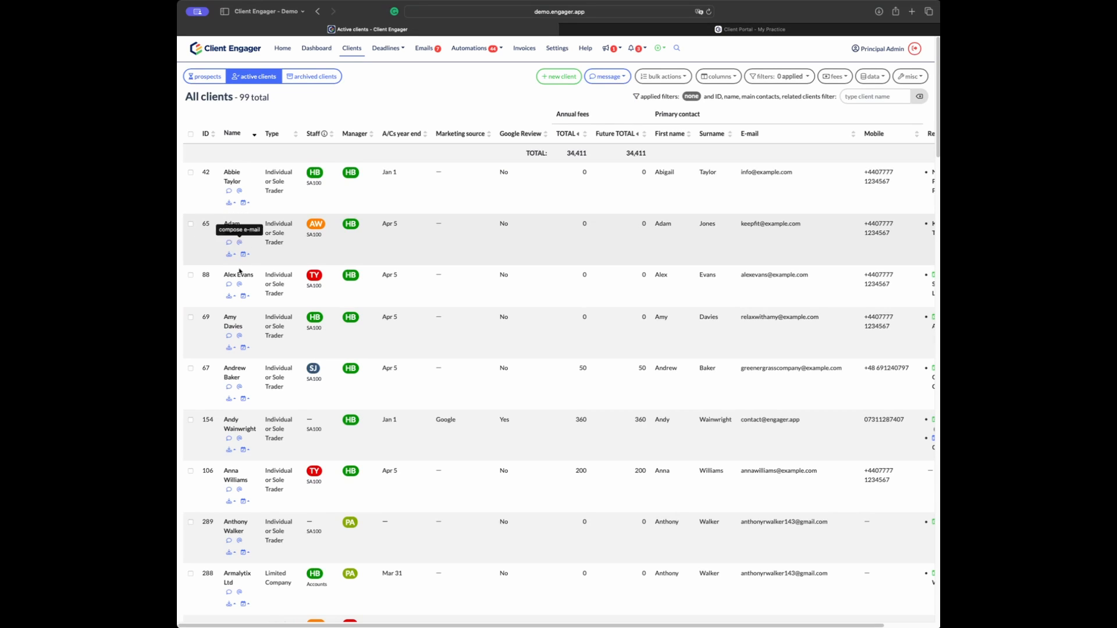
Step: Filter clients by 'engager' and open the Client Engager Online Limited record
scroll(238, 335, down, 1)
click(846, 91)
text(engager)
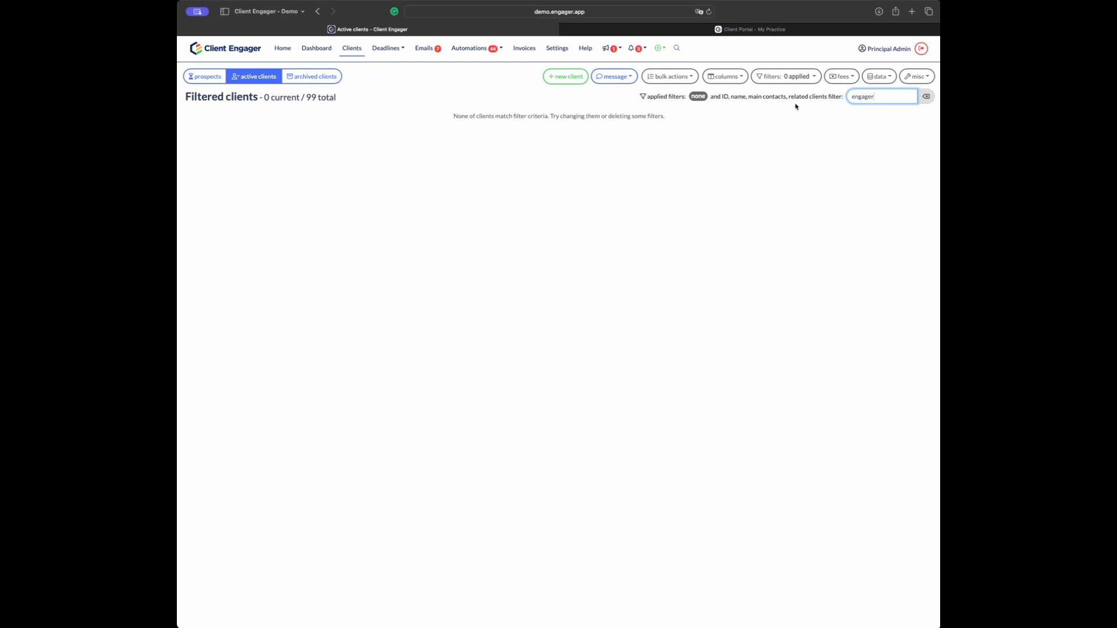
click(369, 242)
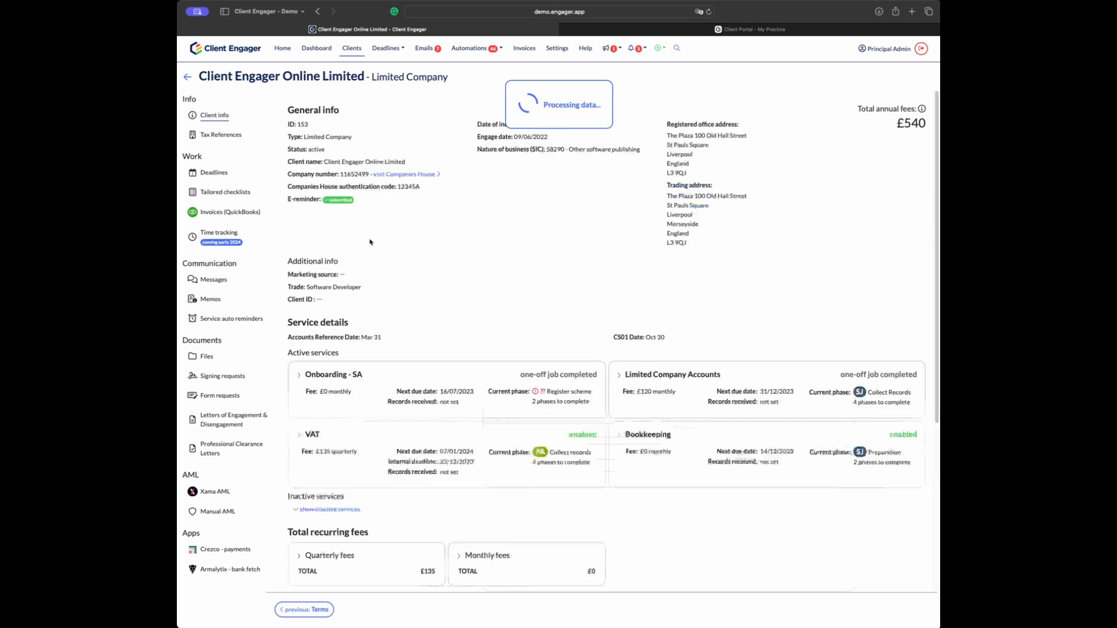
Step: View a related individual's own client page, then return to the company page
click(395, 112)
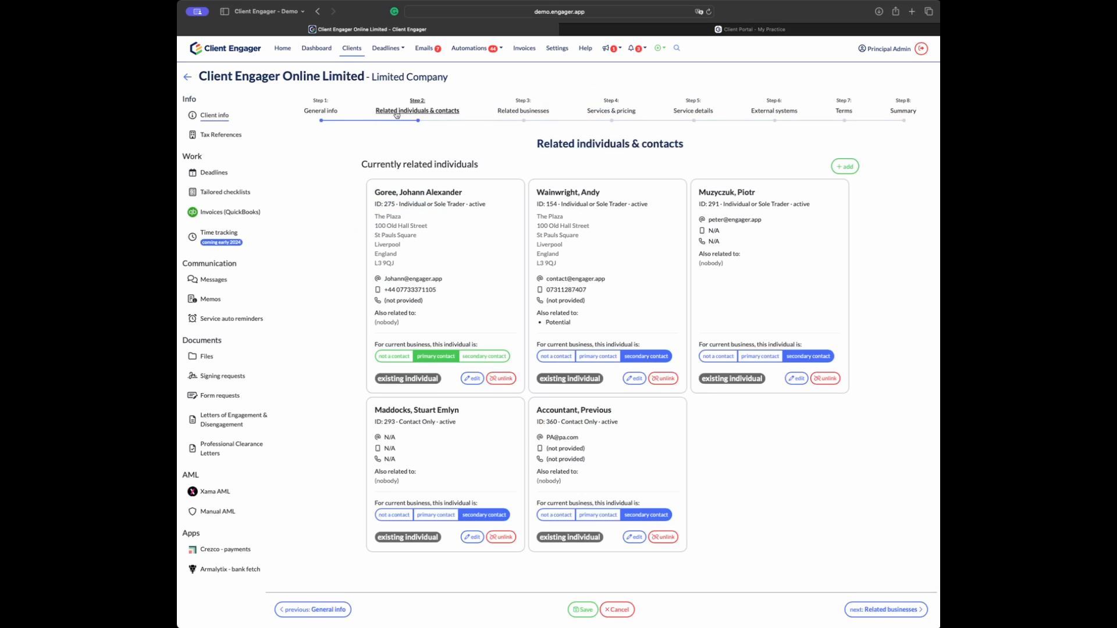
click(439, 193)
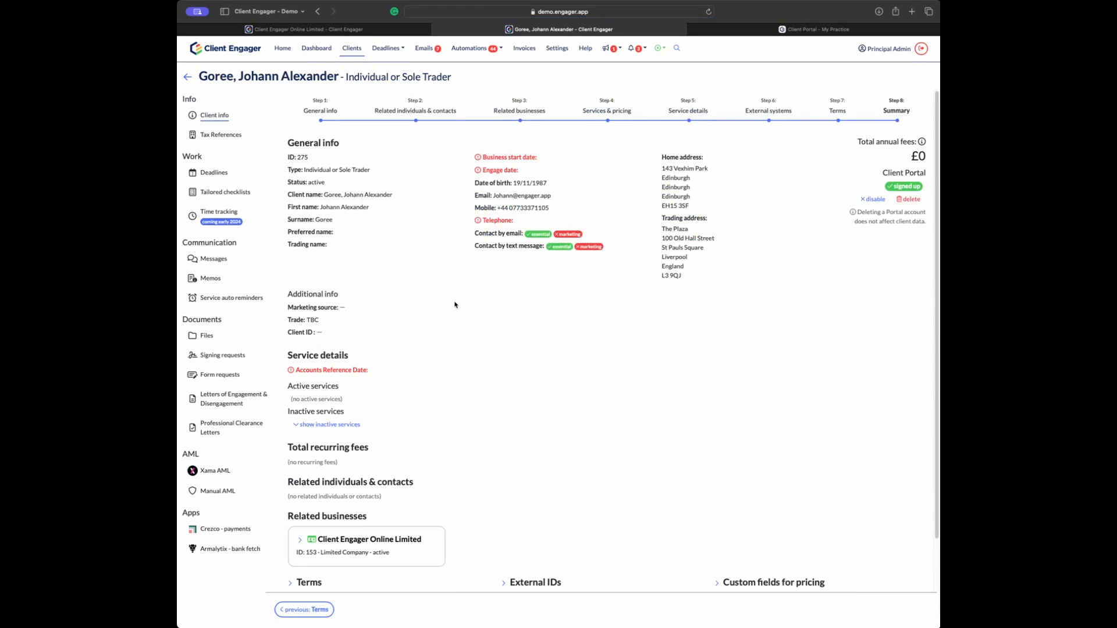
key(ctrl+shift+Tab)
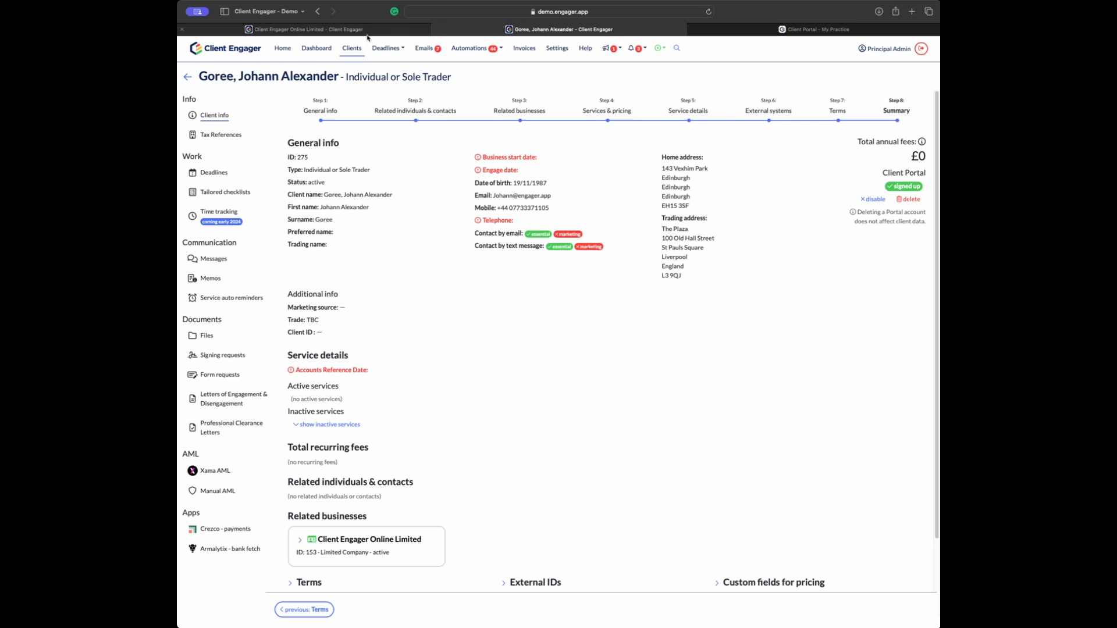
Step: Open related business Abde Software Ltd's client page from Related businesses, then close the extra tabs
click(511, 112)
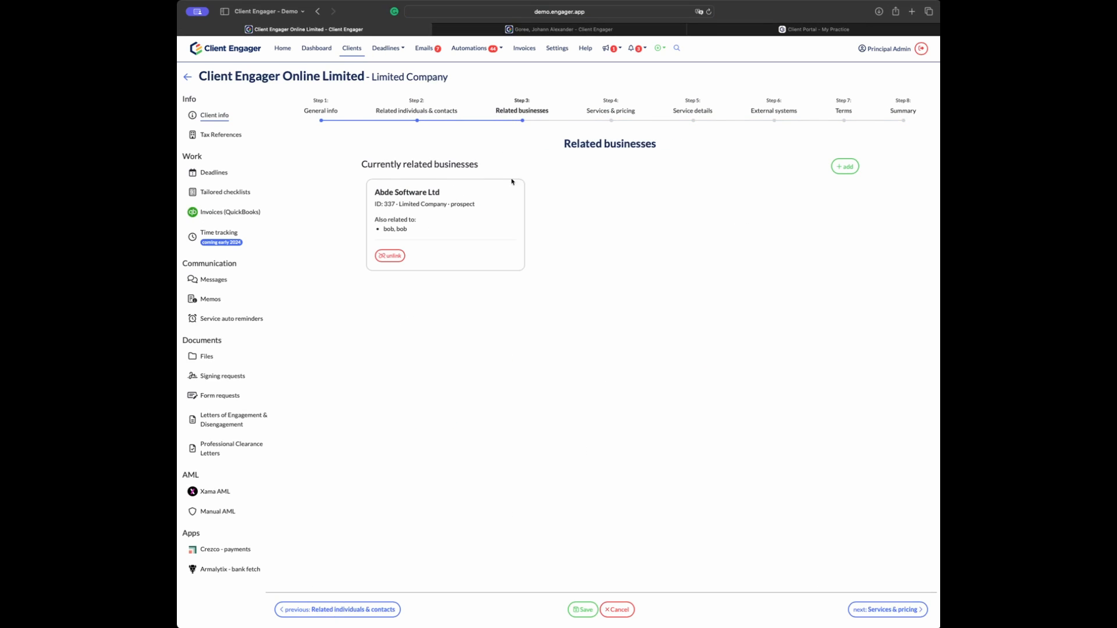
click(407, 193)
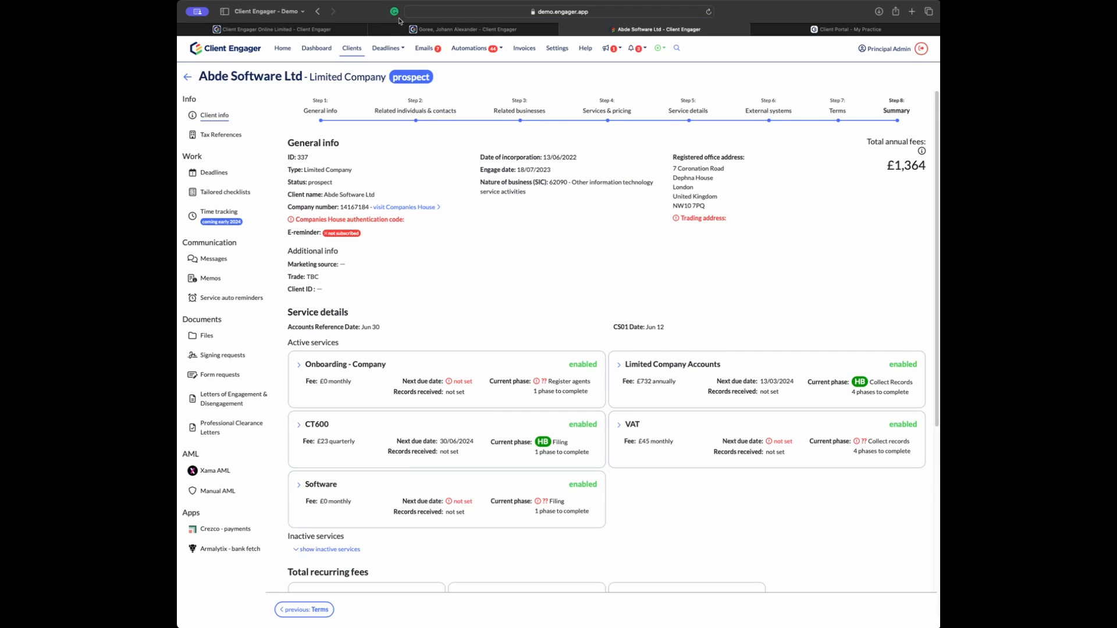
click(374, 31)
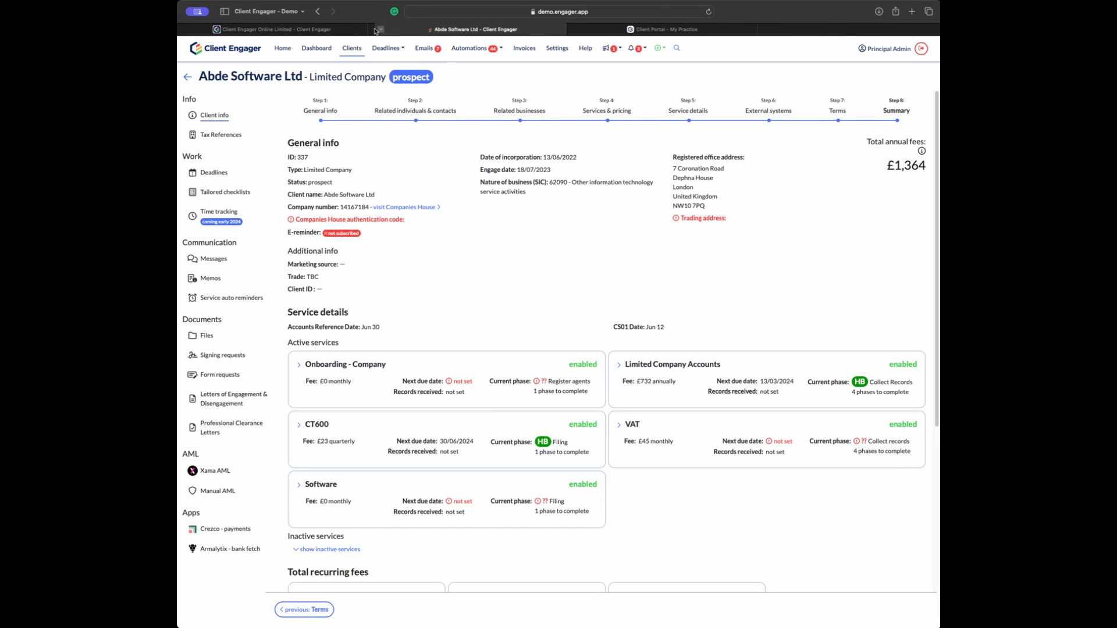
click(375, 31)
Step: Find Abde Software Ltd with the header client search, then reopen and close its page
drag(441, 192, 374, 192)
key(super+c)
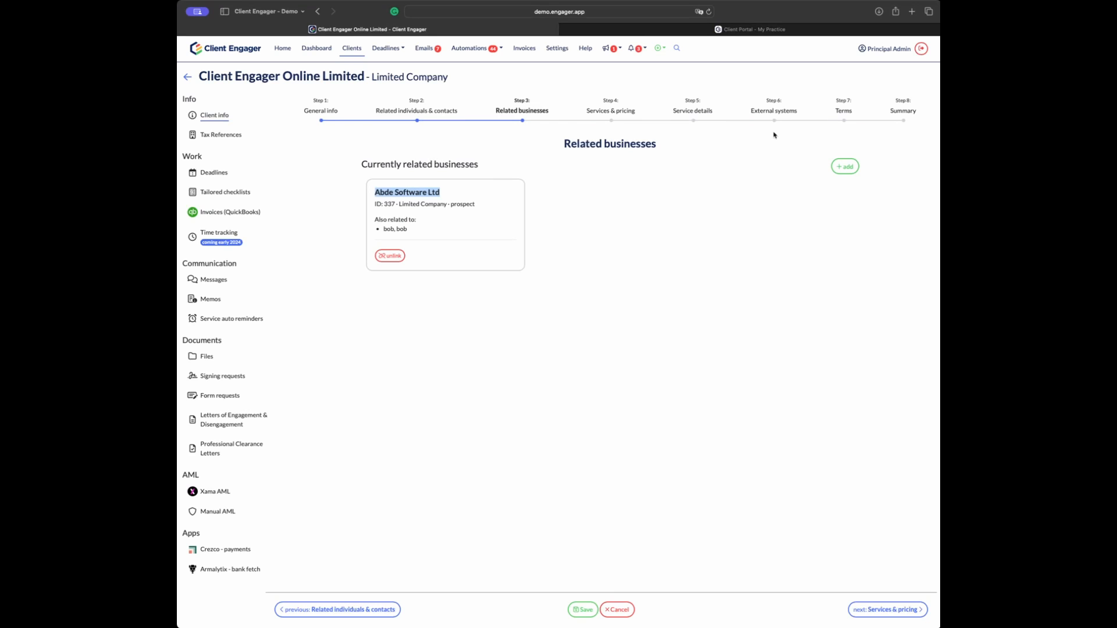
click(676, 47)
key(super+v)
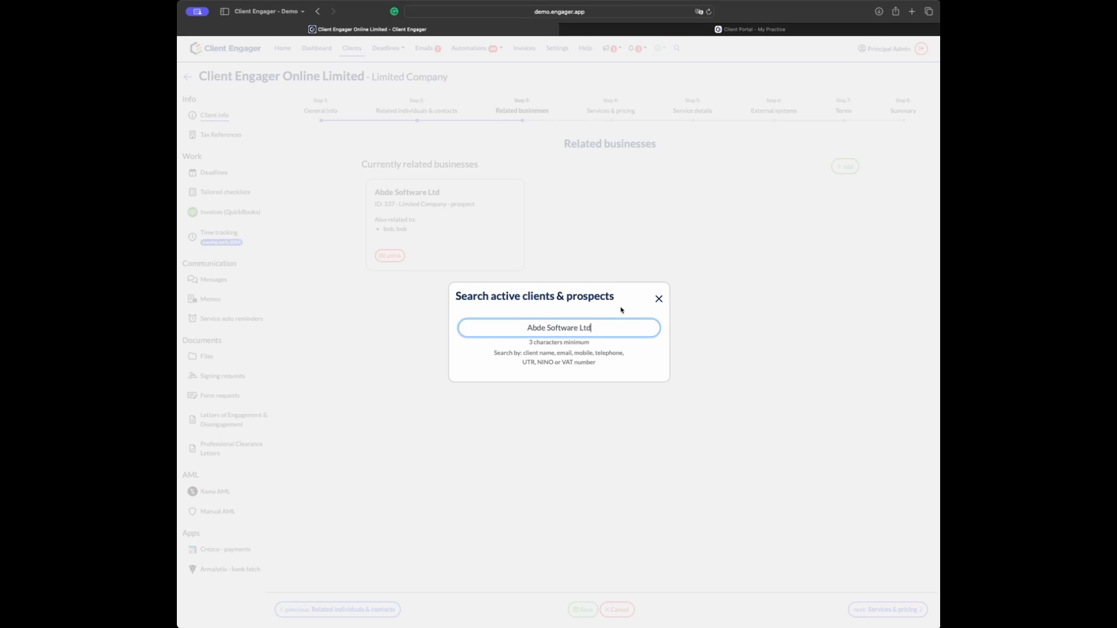
triple_click(524, 359)
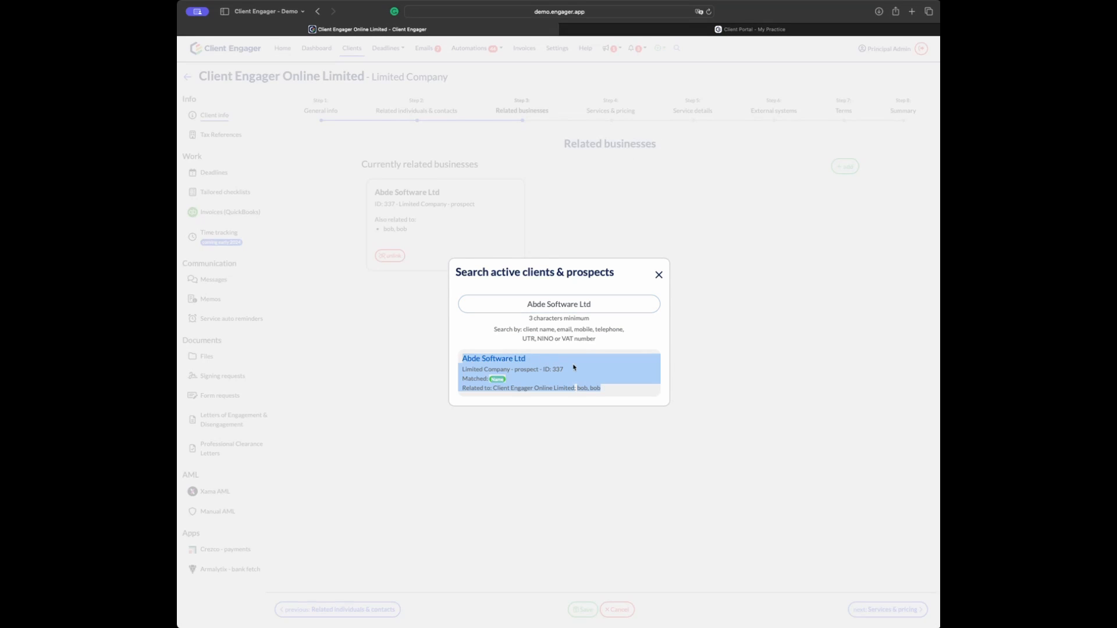
click(659, 274)
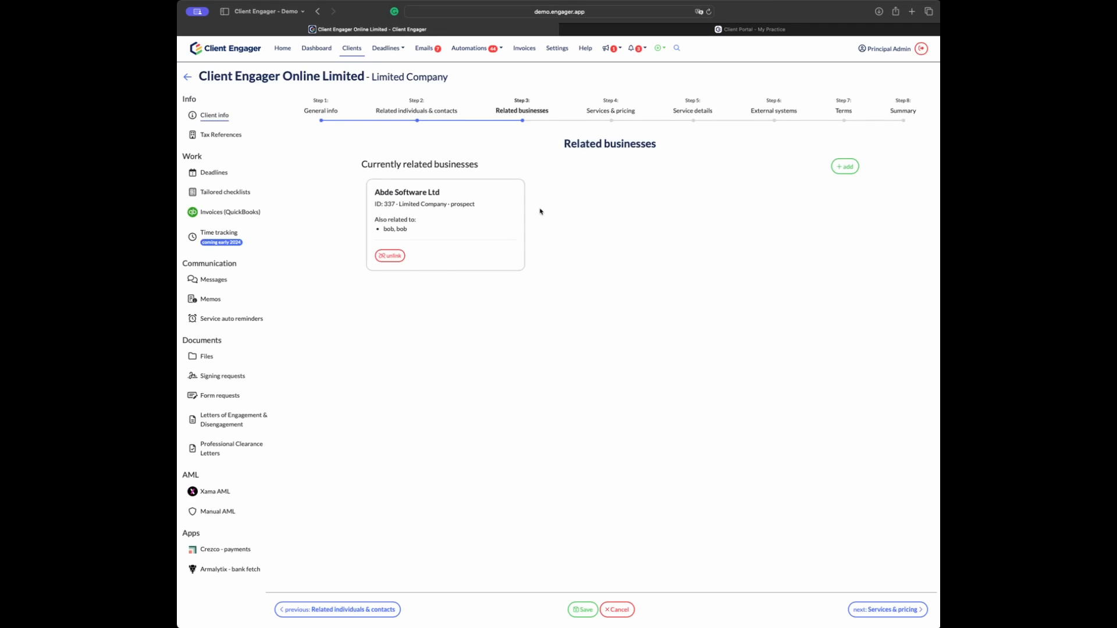
click(416, 192)
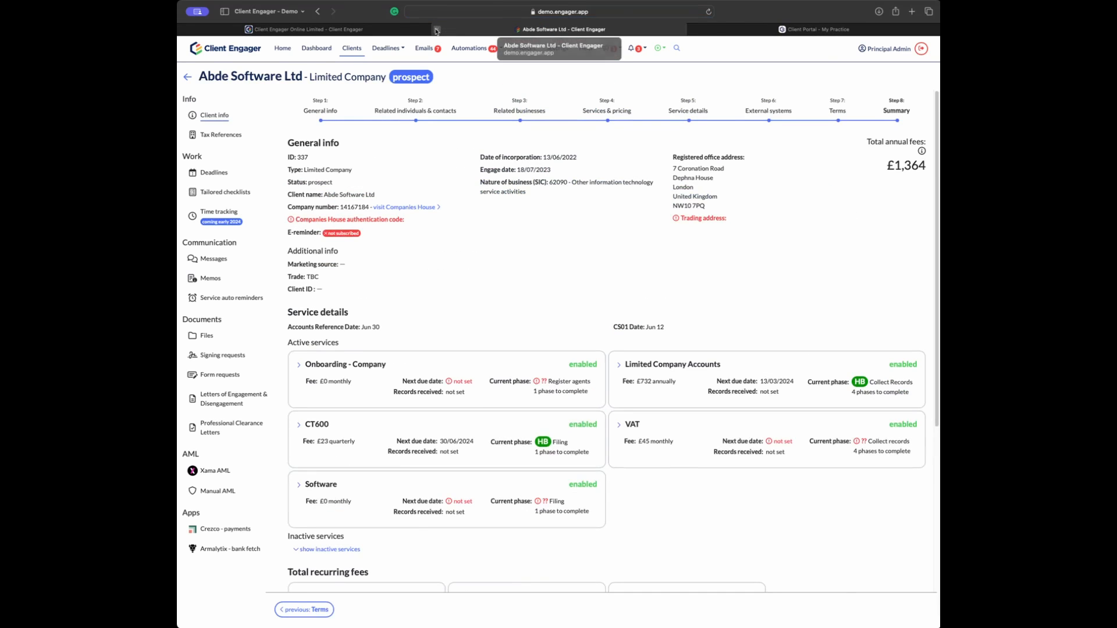
click(436, 30)
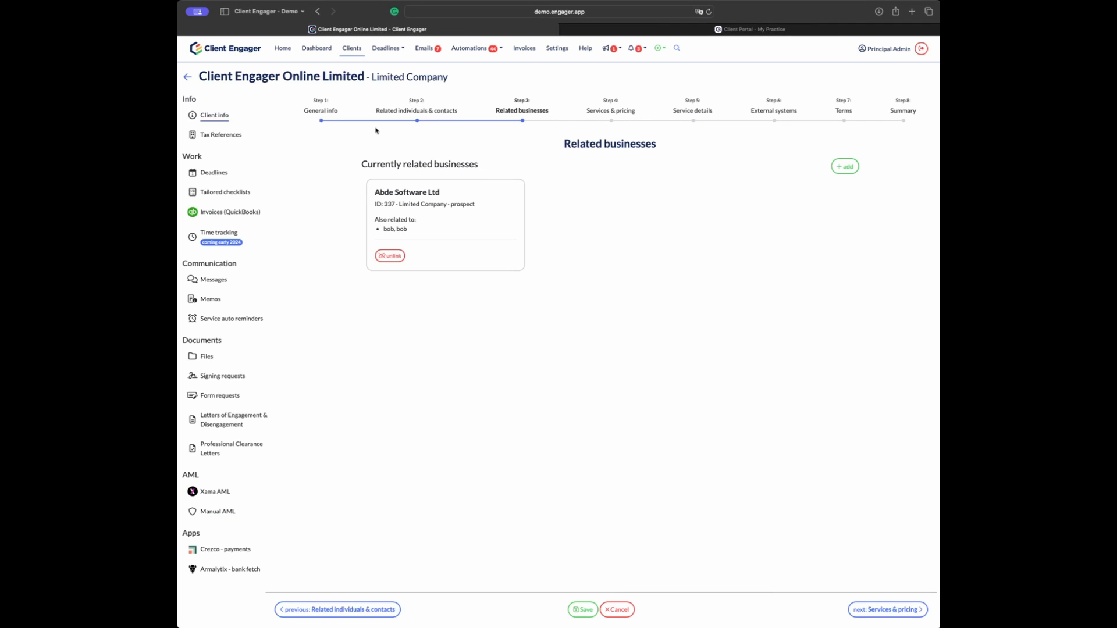
Step: From Dashboard, go to the Deadlines page and run the 'Jobs completed in a given period' report
click(317, 51)
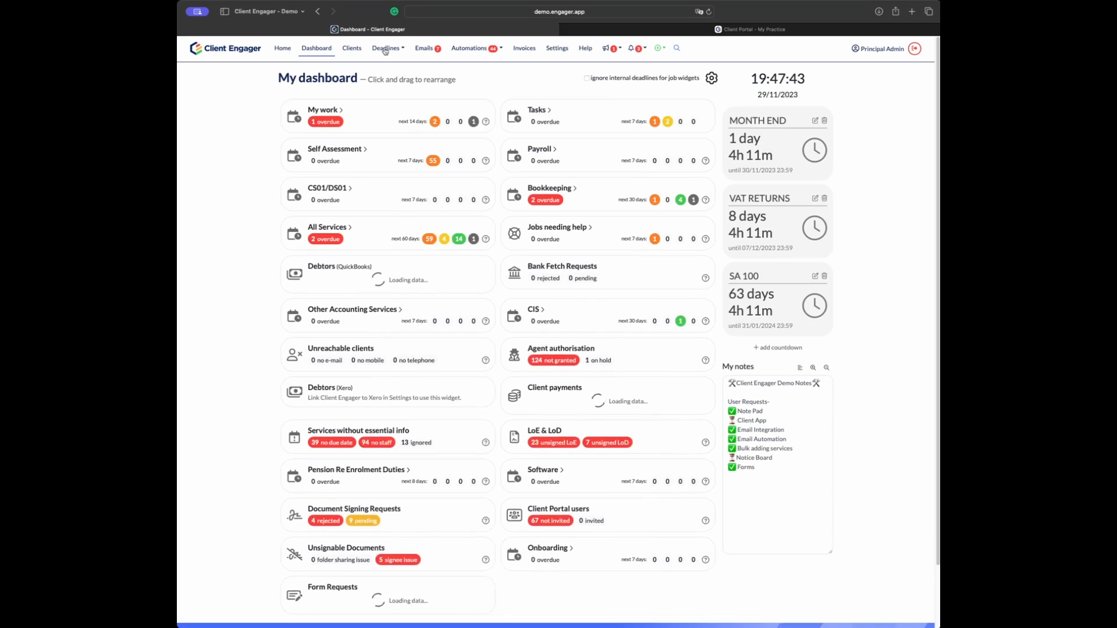
click(384, 51)
click(393, 71)
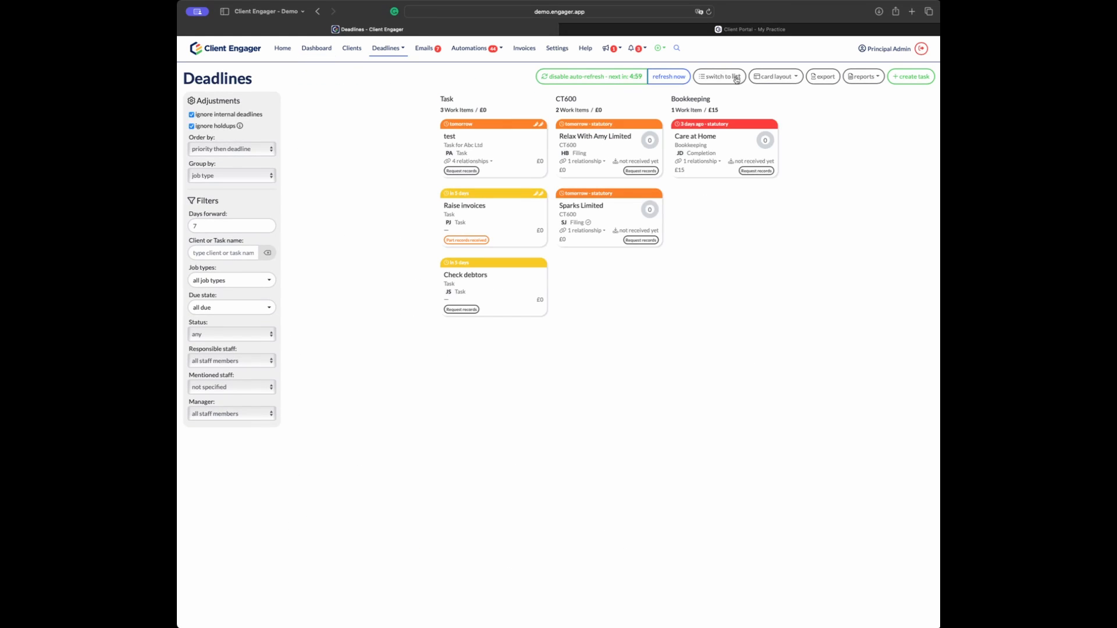
click(863, 76)
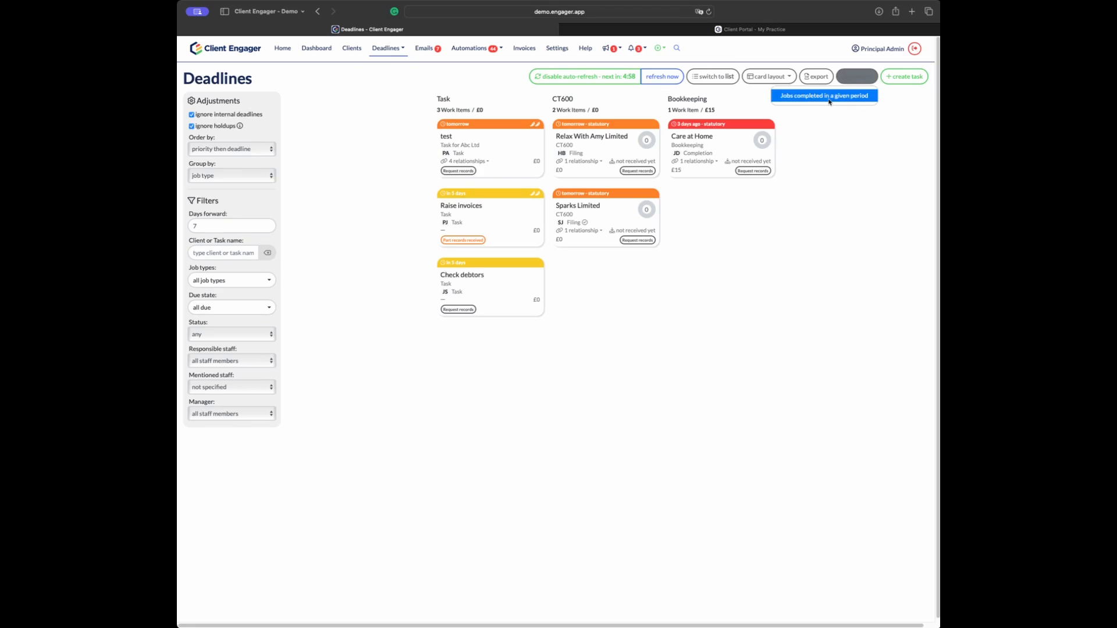
click(828, 97)
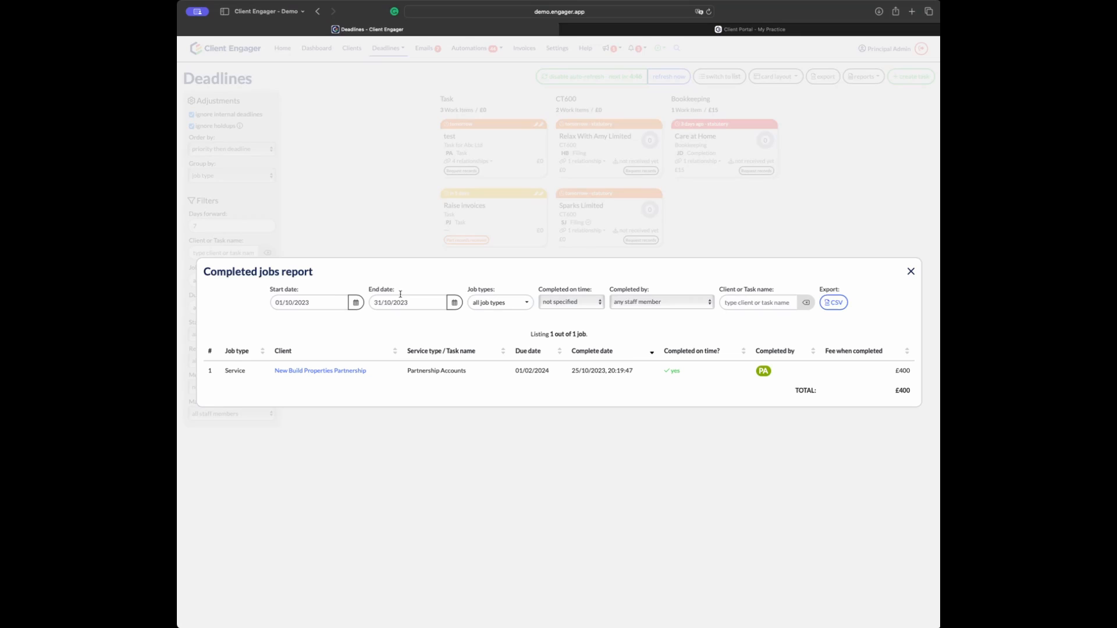
Step: Filter the report to jobs not completed on time, starting 01/04/2023
click(583, 304)
click(571, 325)
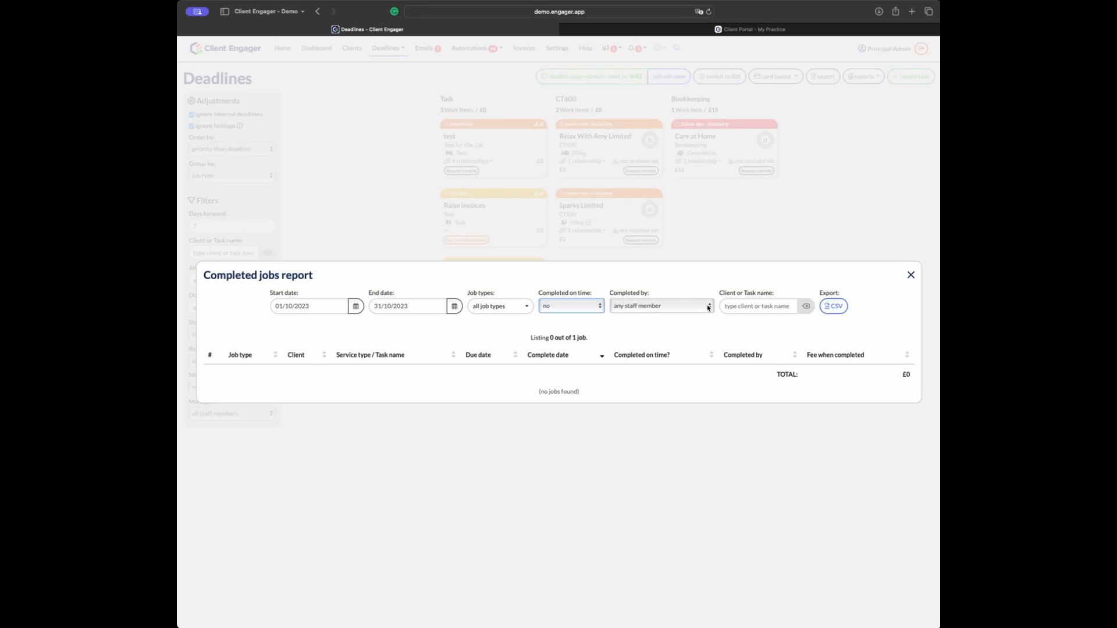
click(355, 306)
click(273, 325)
click(273, 324)
click(273, 325)
click(273, 324)
click(273, 324)
click(338, 348)
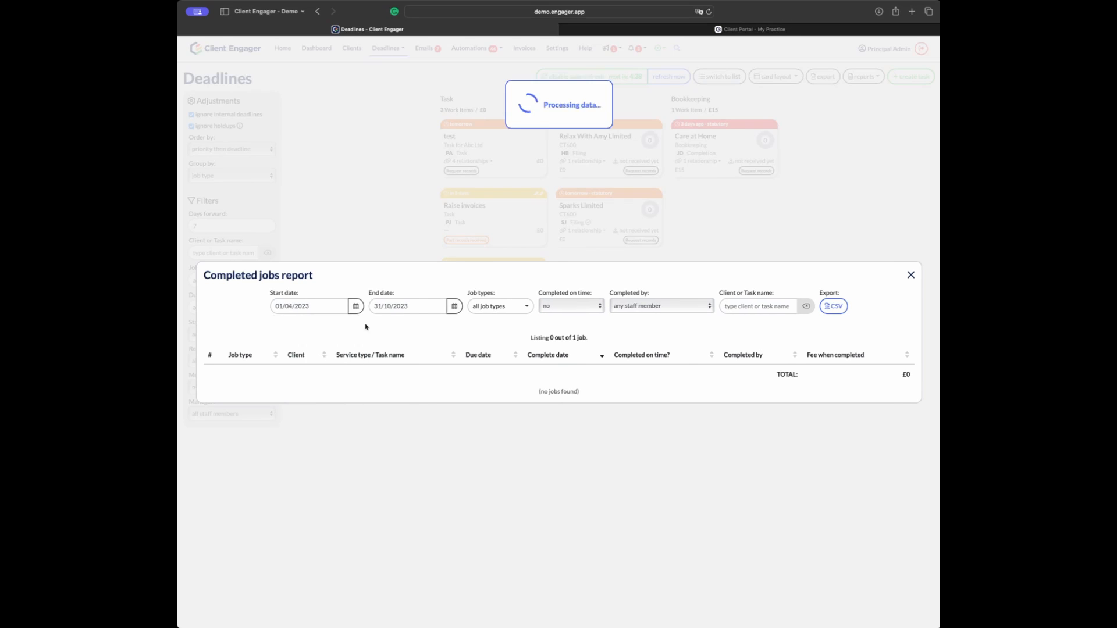
Step: Review the late-job results, close the report and check new mentions
scroll(651, 265, down, 3)
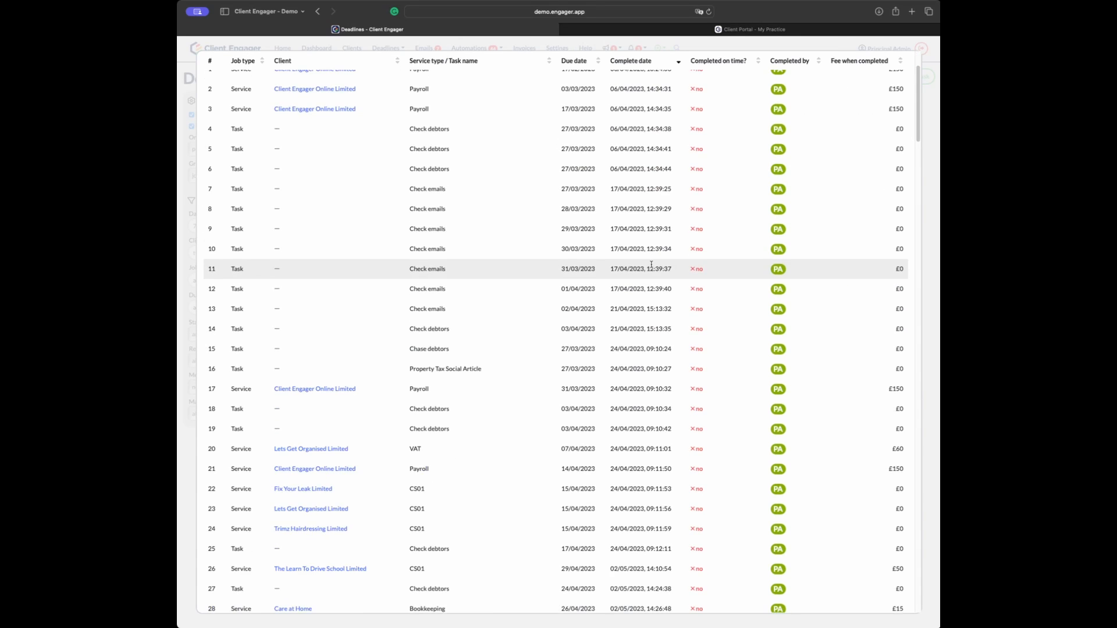
scroll(651, 264, down, 20)
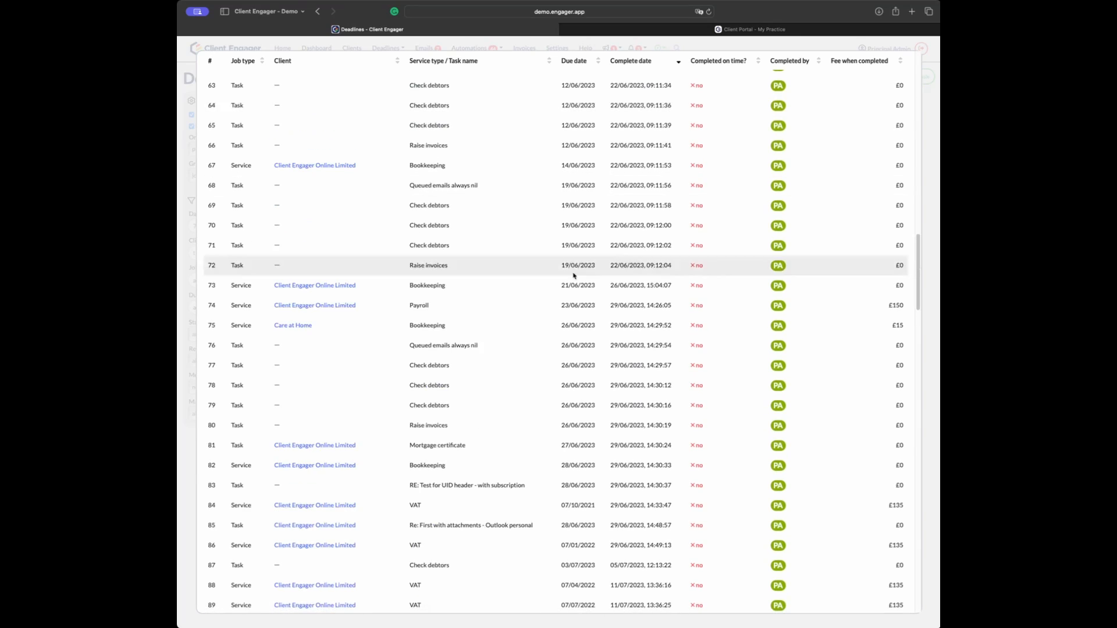
scroll(573, 273, up, 20)
scroll(575, 273, down, 20)
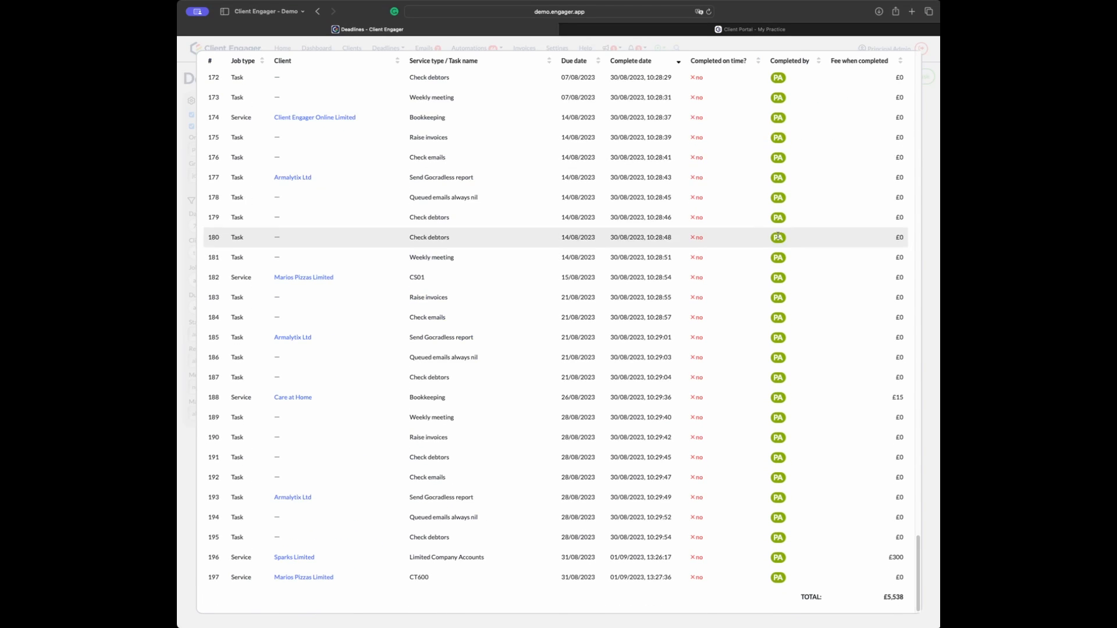
scroll(780, 128, up, 20)
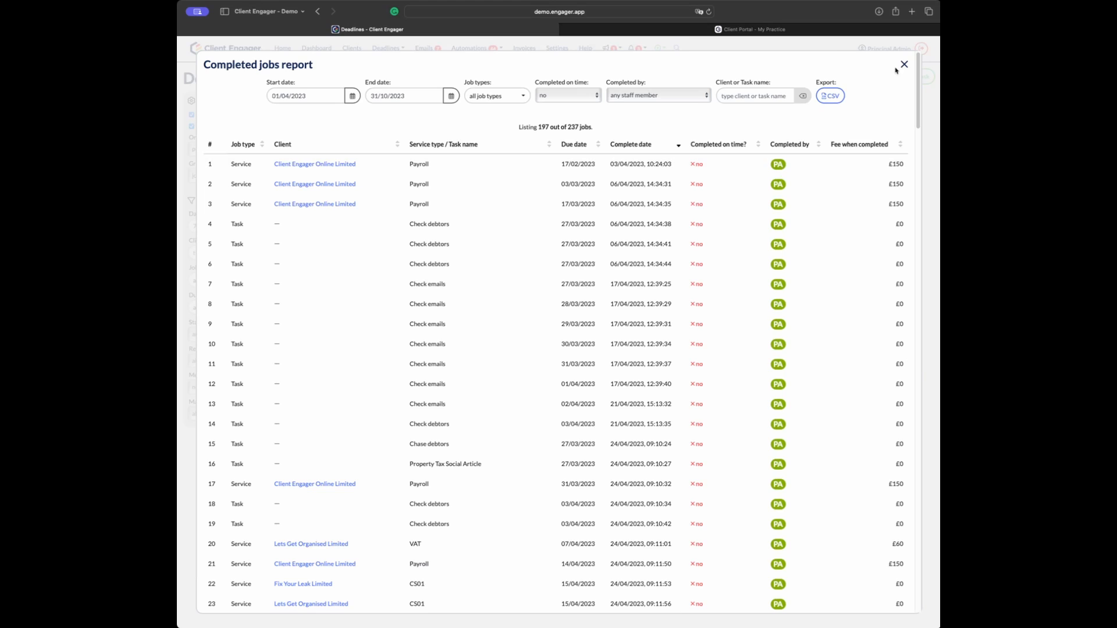
click(904, 64)
click(608, 48)
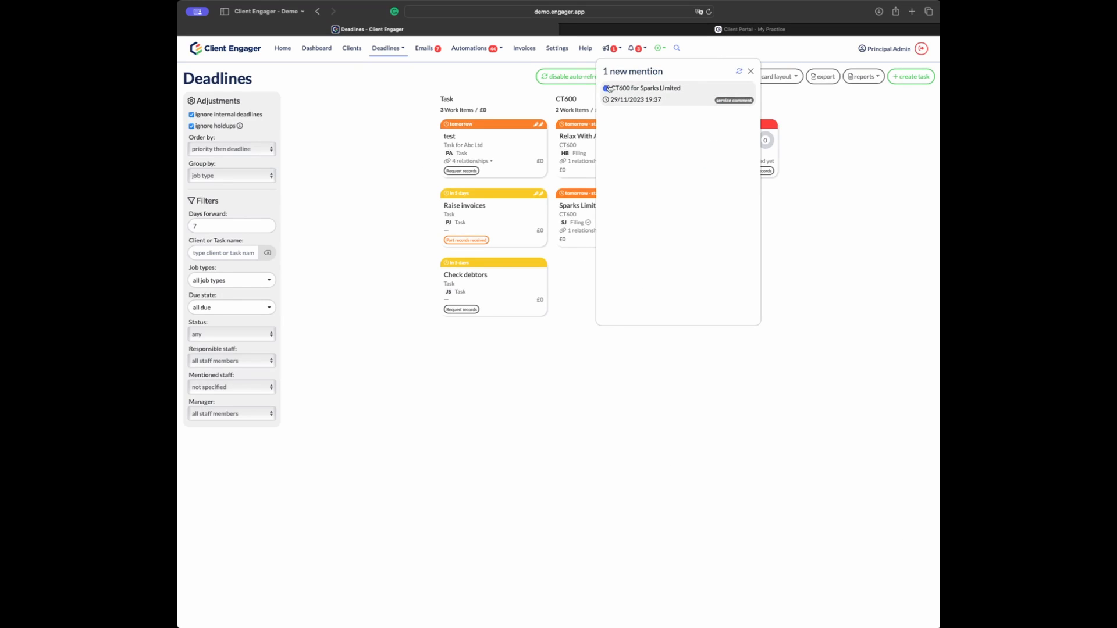
Step: Close the mentions list to return to the Deadlines board
click(751, 72)
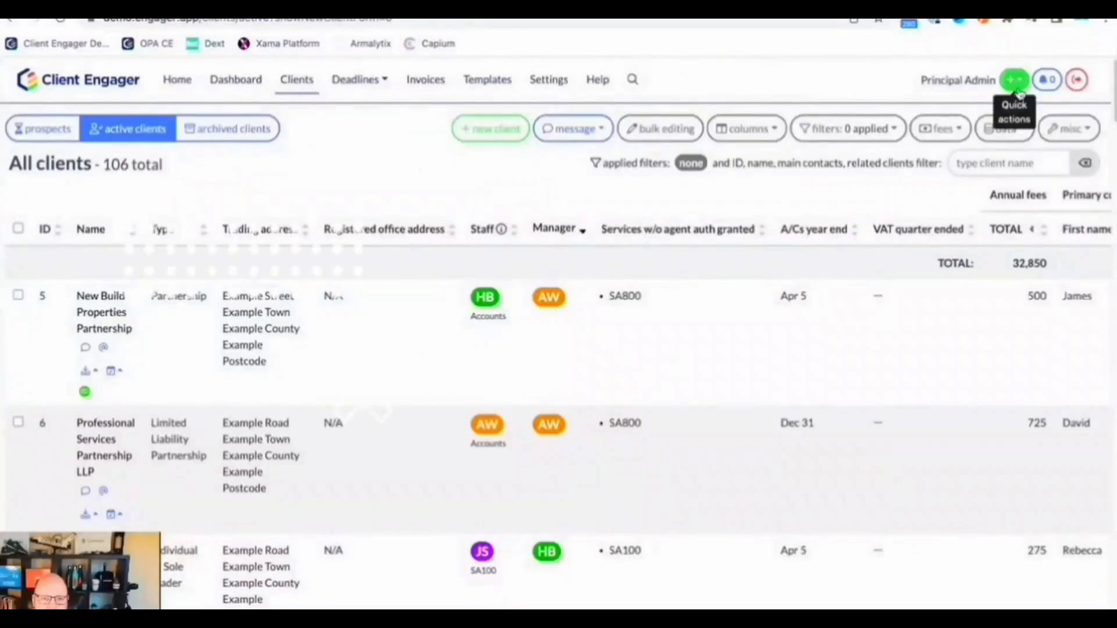
Step: Open the edit form for the first system user
click(1014, 81)
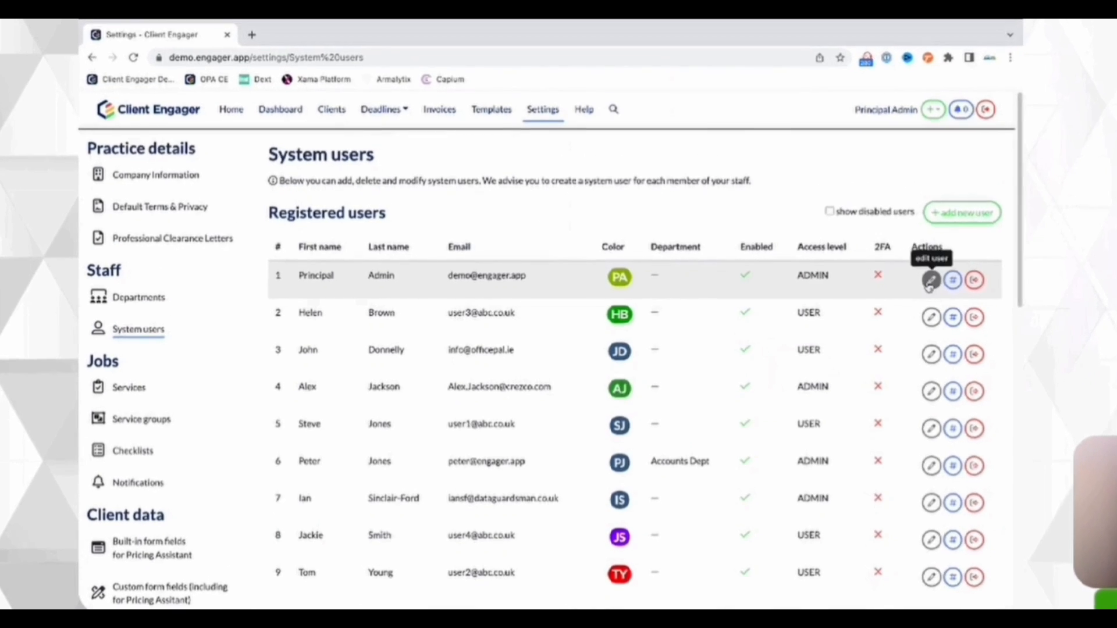
click(930, 281)
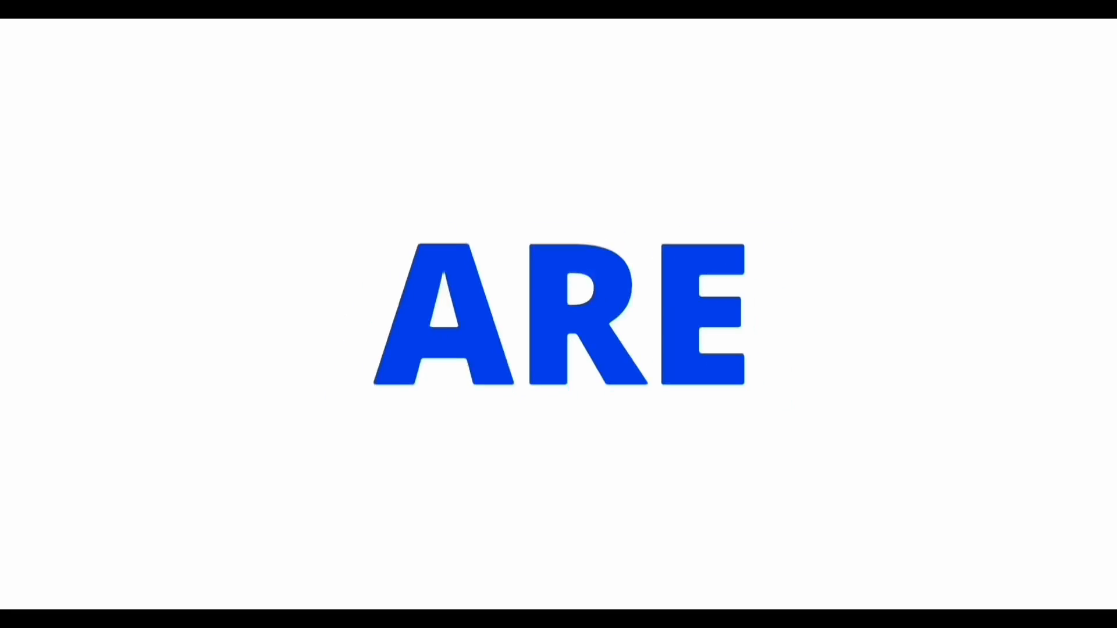